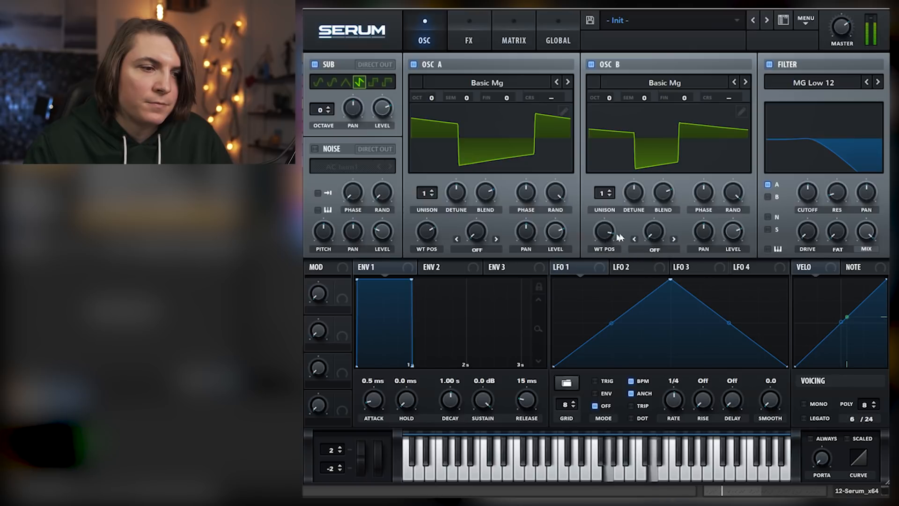
Shape envelope 1 with an 88 ms attack, 342 ms decay and no sustain, and set the sub and oscillator A octaves to -1
drag(360, 399, 481, 427)
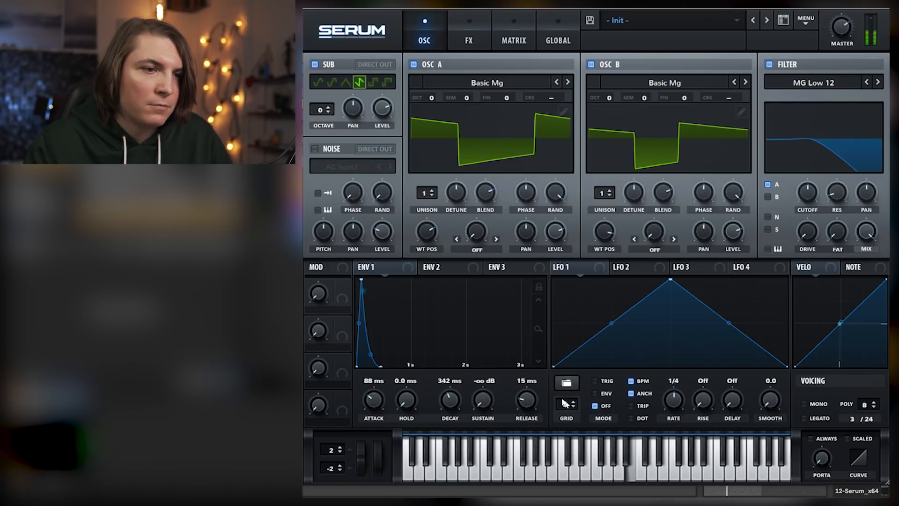
click(327, 112)
drag(433, 98, 433, 103)
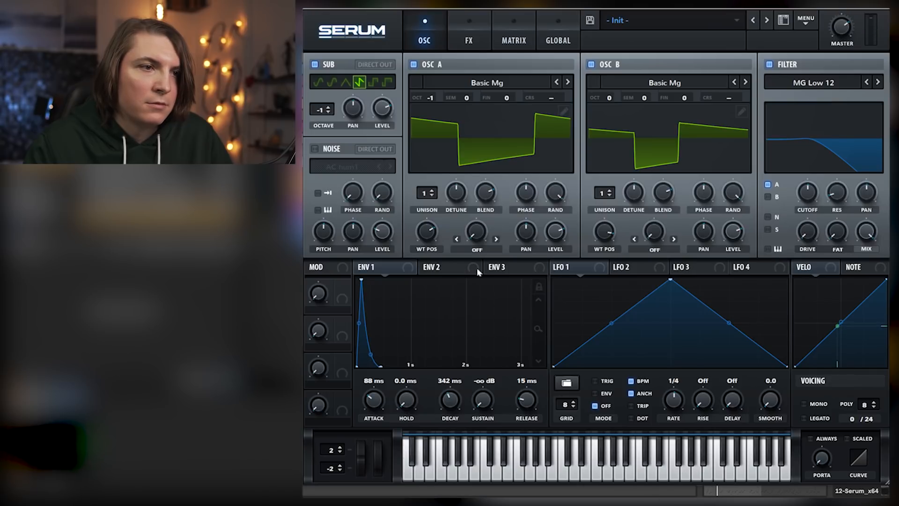
Shape envelope 2 with a 101 ms attack, 381 ms decay and 0% sustain
click(433, 272)
drag(450, 397, 486, 435)
drag(374, 400, 379, 382)
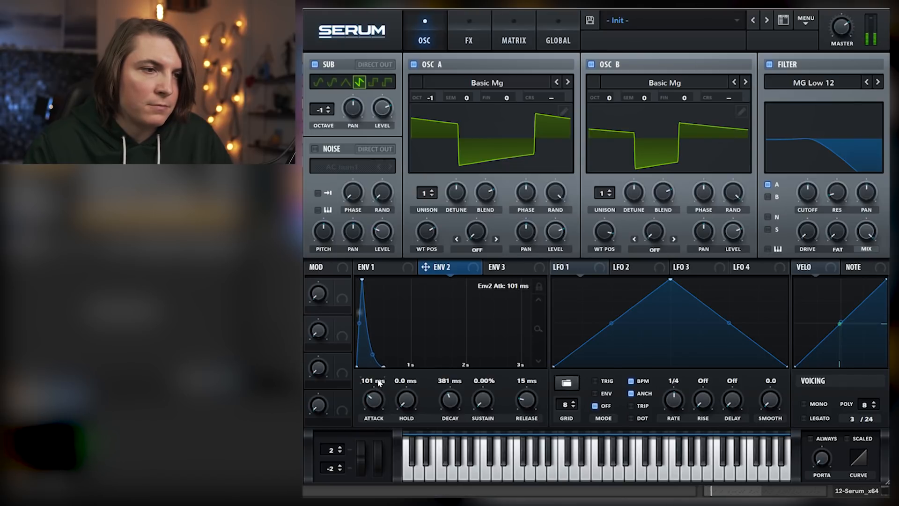
Modulate the filter cutoff and drive with envelope 2, lowering the base cutoff and adjusting the modulation amounts
alt+shift+click(805, 183)
drag(809, 190, 811, 217)
mouse_move(797, 181)
mouse_down()
mouse_move(804, 224)
mouse_move(805, 186)
mouse_up()
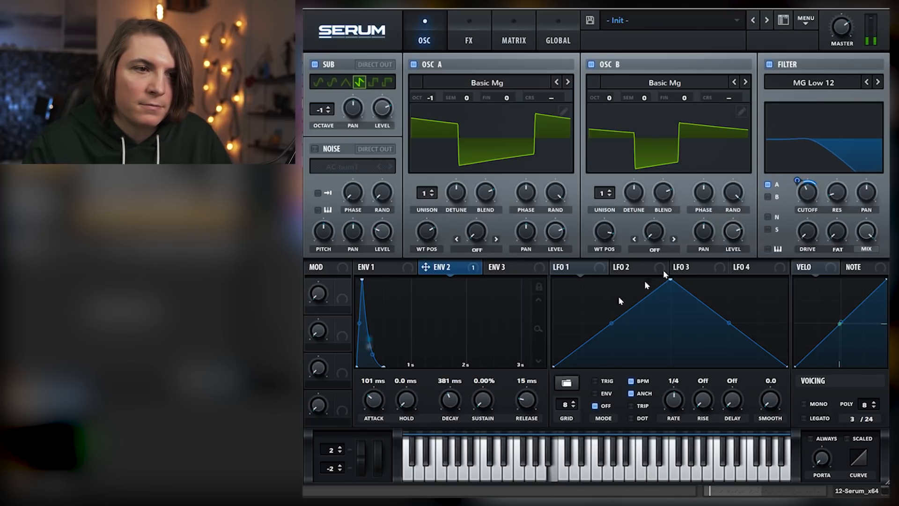
drag(797, 222, 799, 245)
Route oscillator B and the sub through the filter and switch the voicing to mono
click(768, 196)
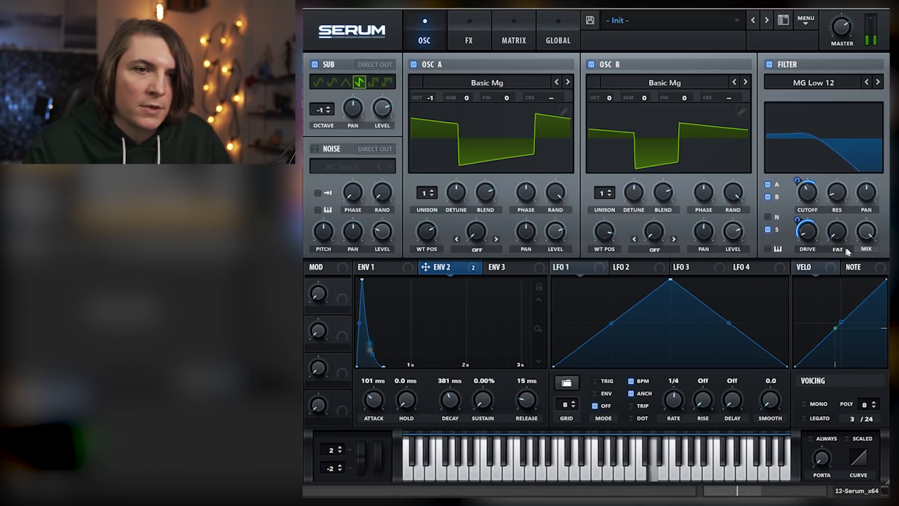
click(804, 404)
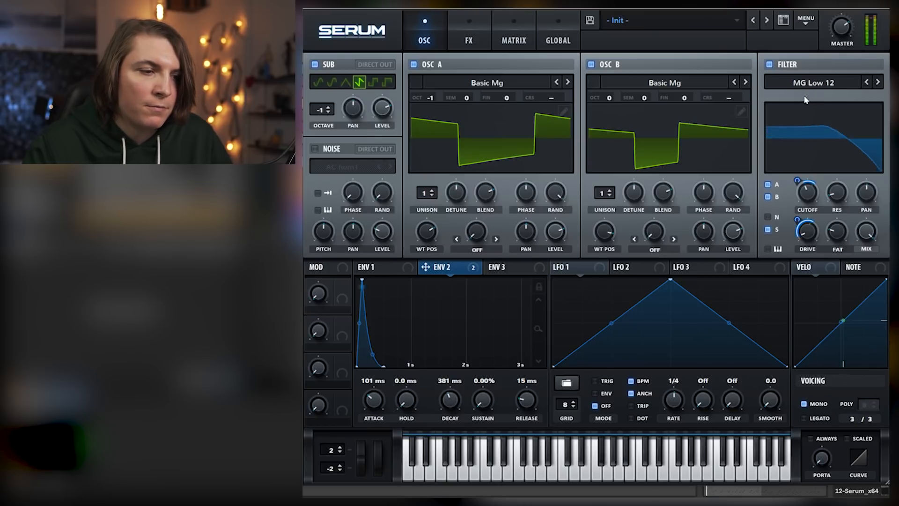
Enable the noise oscillator with the AlphaNz sample and modulate its level with envelope 2
click(314, 148)
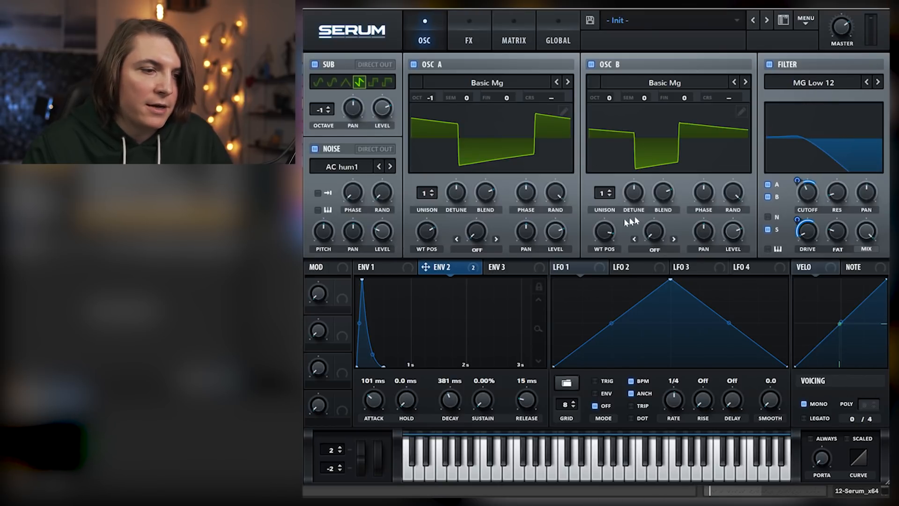
click(368, 170)
click(403, 177)
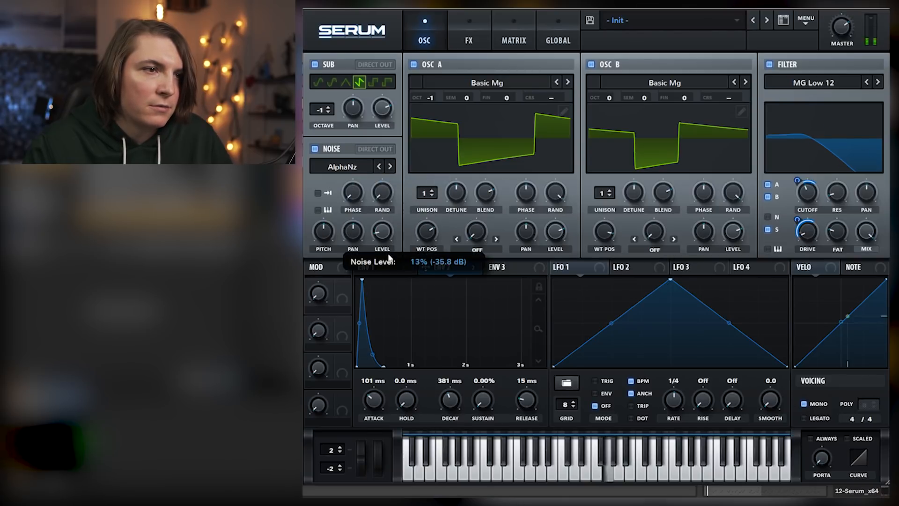
drag(375, 230, 379, 232)
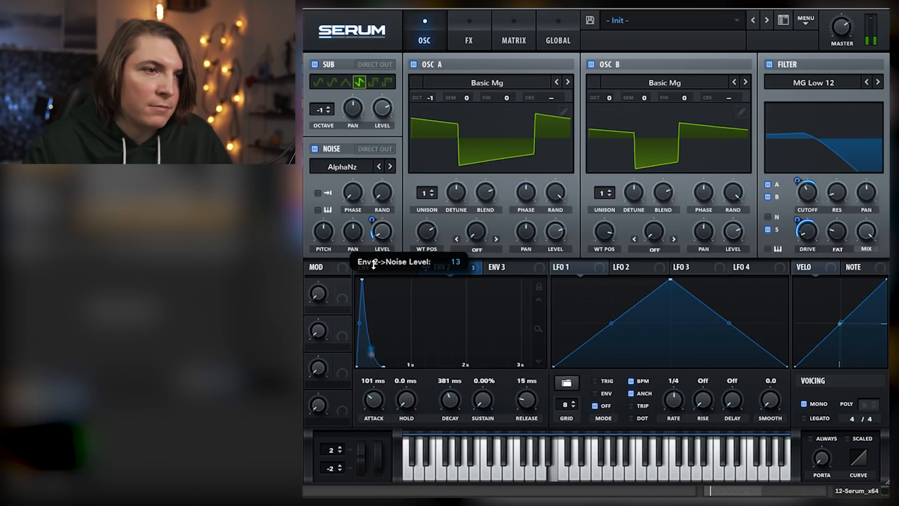
drag(376, 231, 373, 218)
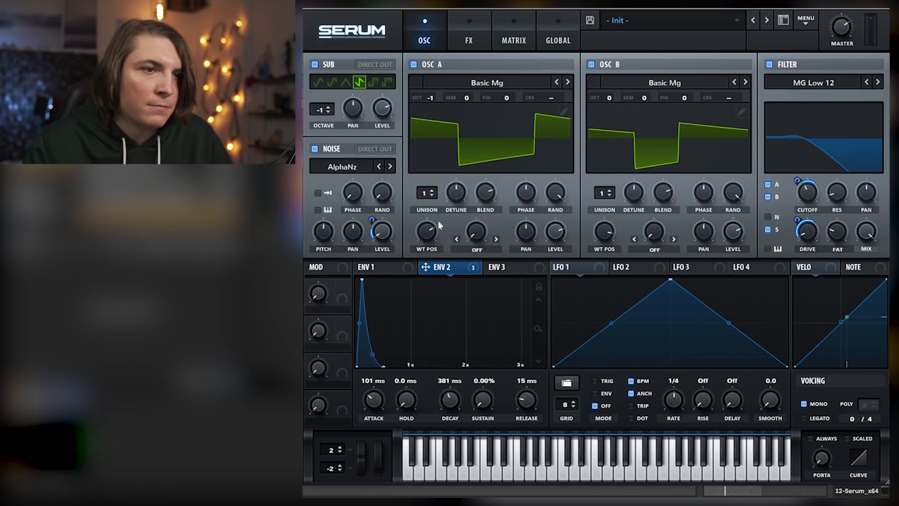
Set the release to 290 ms on envelope 1 and 259 ms on envelope 2, and fine-tune the filter cutoff
click(375, 265)
drag(528, 380, 527, 382)
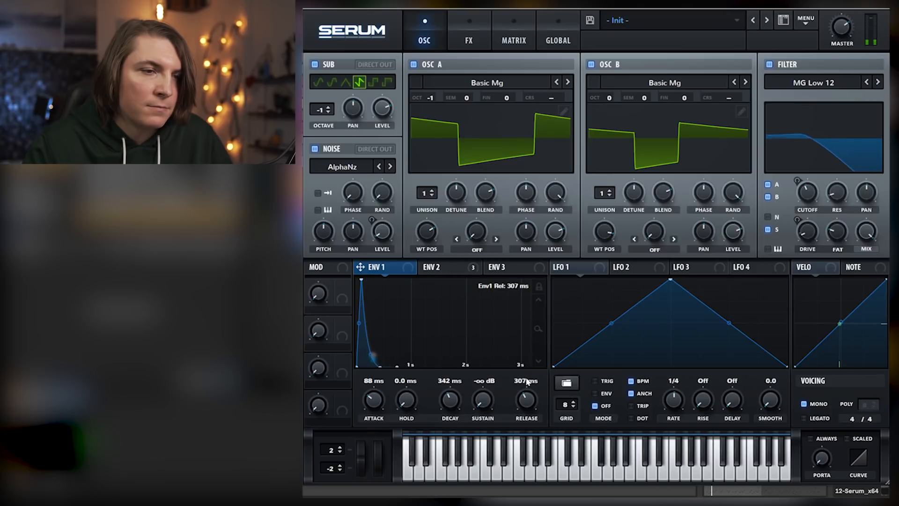
click(444, 268)
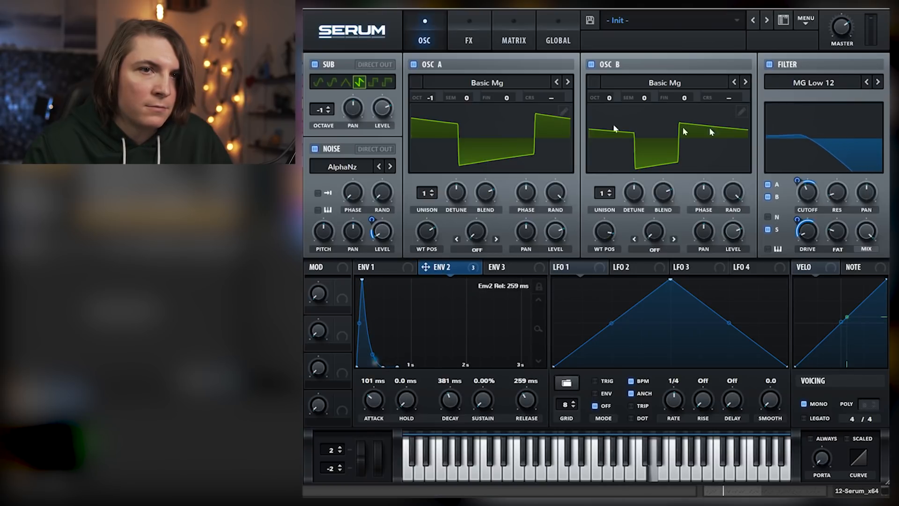
mouse_move(806, 193)
drag(805, 193, 803, 199)
Enable the distortion effect and set its type to HardClip
click(478, 30)
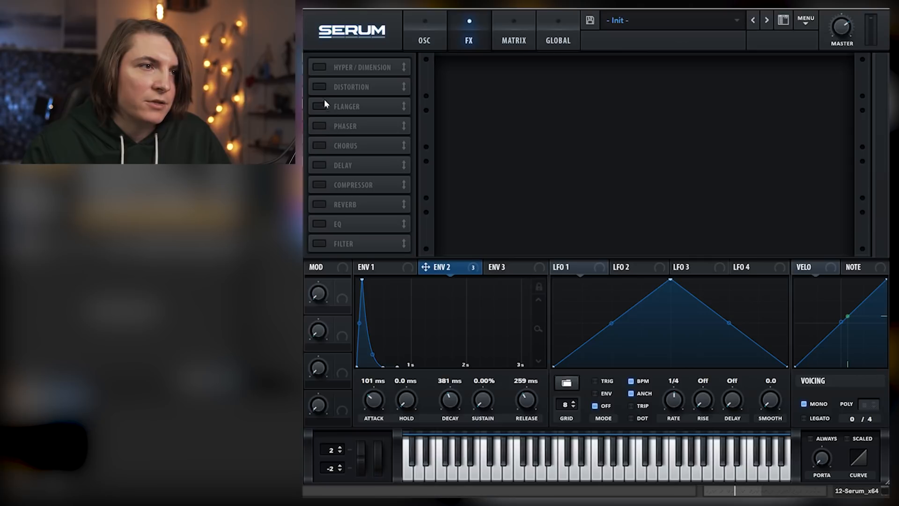
click(319, 86)
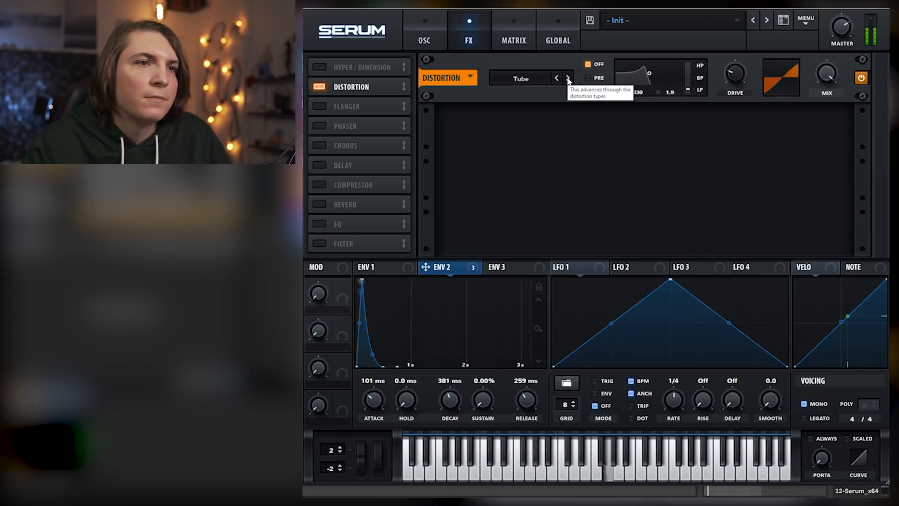
click(569, 78)
click(568, 79)
click(568, 78)
click(557, 78)
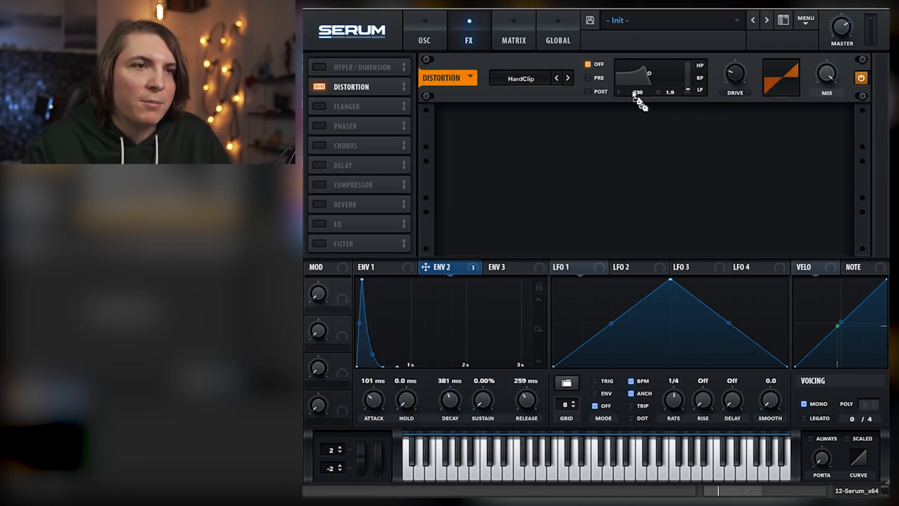
Modulate the distortion drive with envelope 2 and lower the distortion mix to about 58%
drag(729, 62, 727, 80)
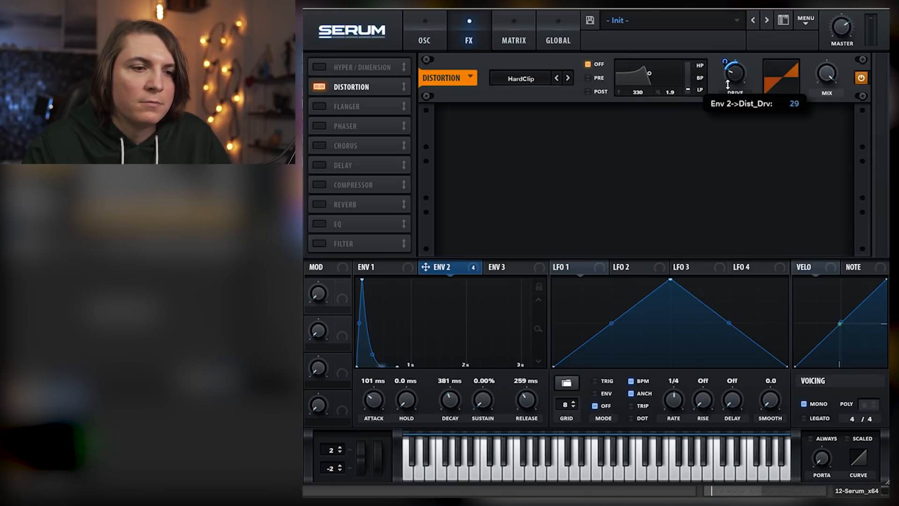
drag(735, 87, 738, 102)
mouse_move(726, 61)
mouse_down()
mouse_move(730, 52)
mouse_move(732, 61)
mouse_up()
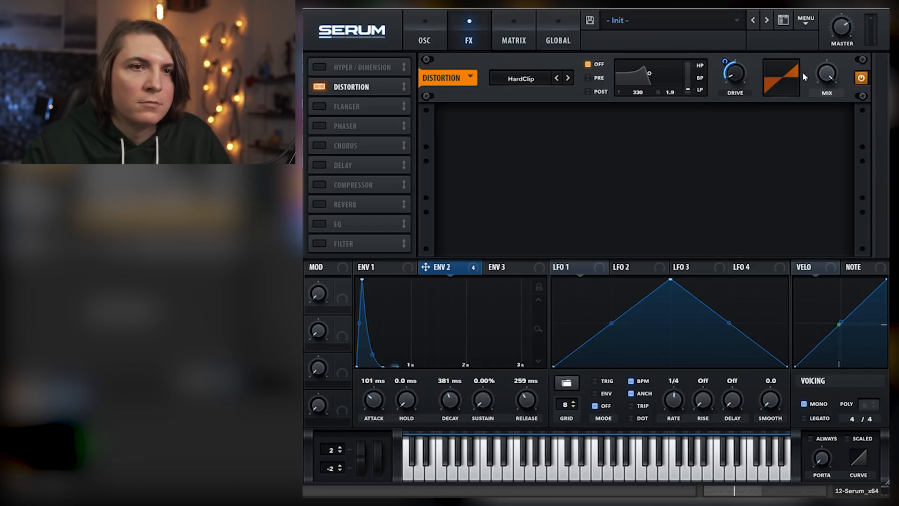
mouse_move(827, 103)
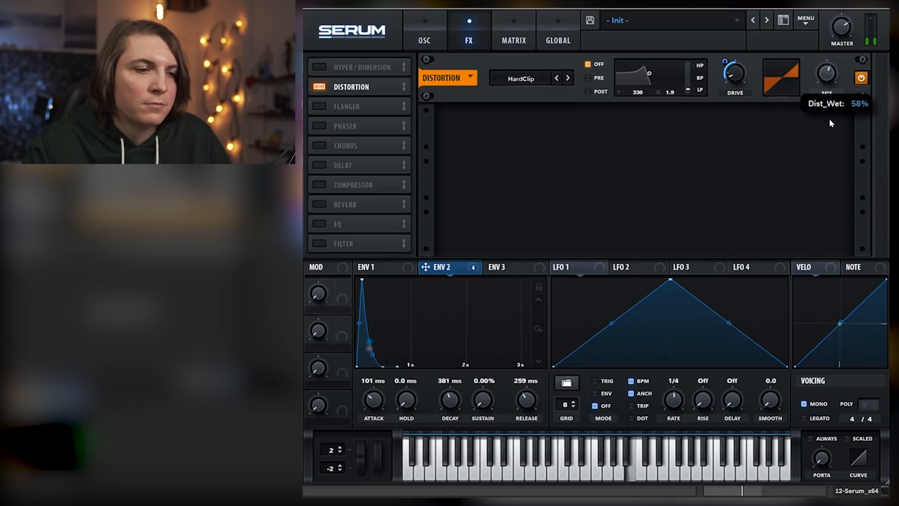
Enable the compressor effect and set its threshold to about -15.2 dB
click(319, 185)
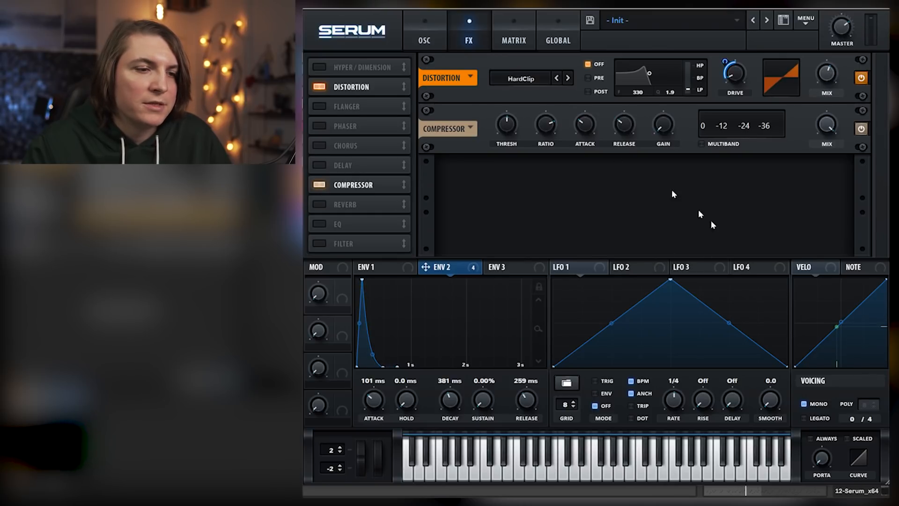
mouse_move(507, 136)
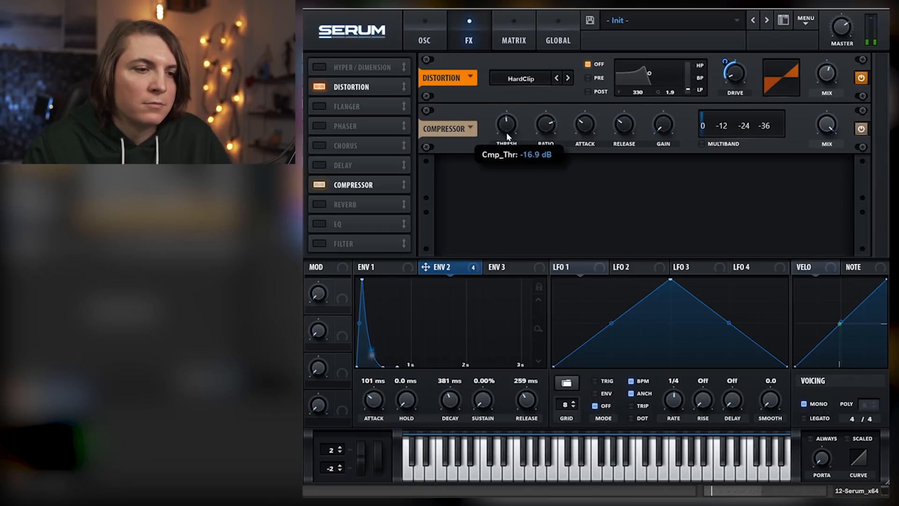
scroll(508, 138, up, 2)
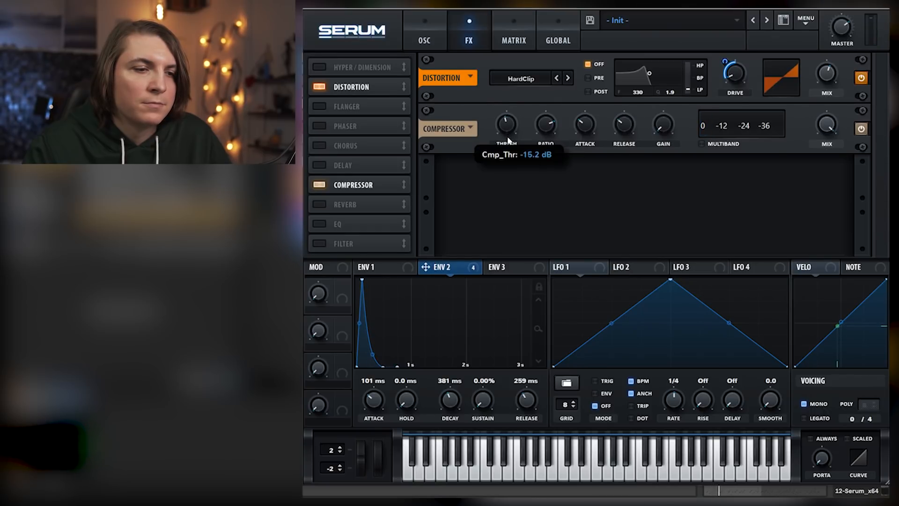
Enable the EQ, make its low band a low cut, and reduce that band's Q and gain
click(318, 223)
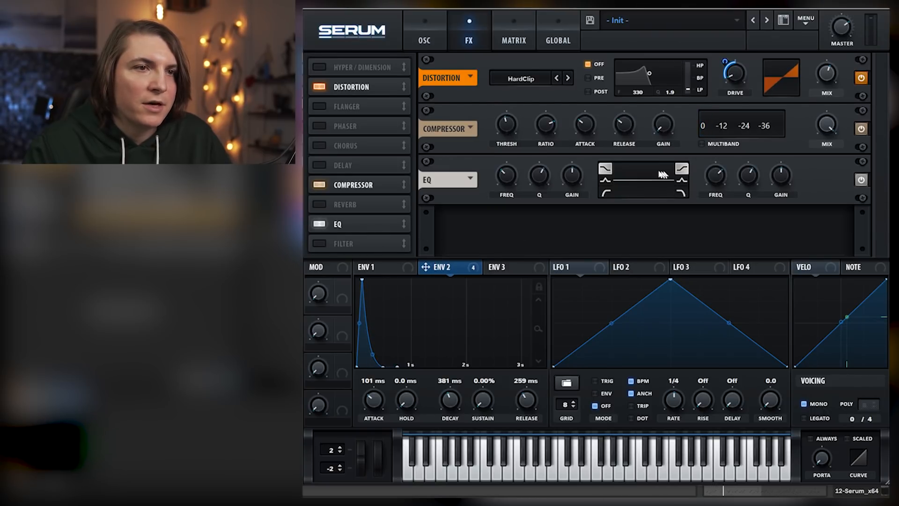
mouse_move(540, 178)
drag(540, 178, 544, 207)
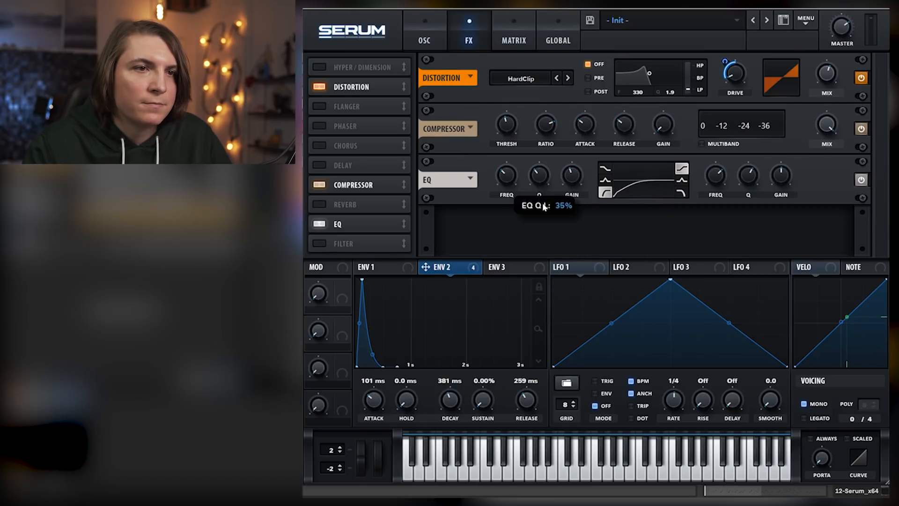
drag(573, 174, 578, 190)
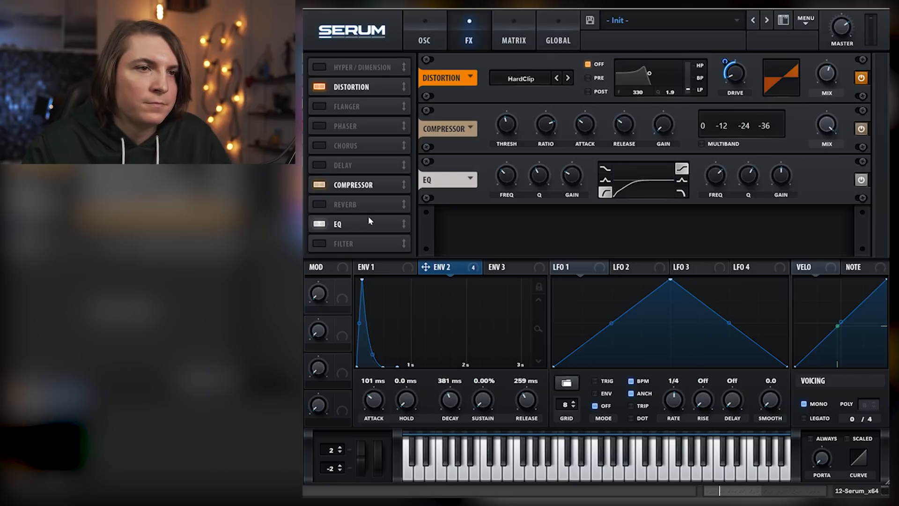
Enable the delay after the EQ with a dotted 1/8 left time, and adjust its mix and filter
click(320, 165)
drag(350, 164, 352, 227)
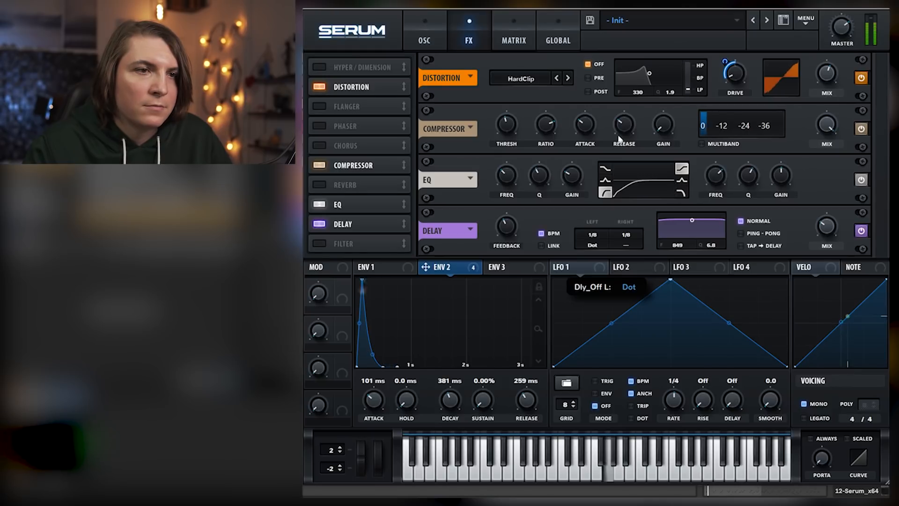
drag(826, 234, 827, 229)
mouse_move(692, 219)
mouse_down()
mouse_move(711, 235)
mouse_move(706, 230)
mouse_up()
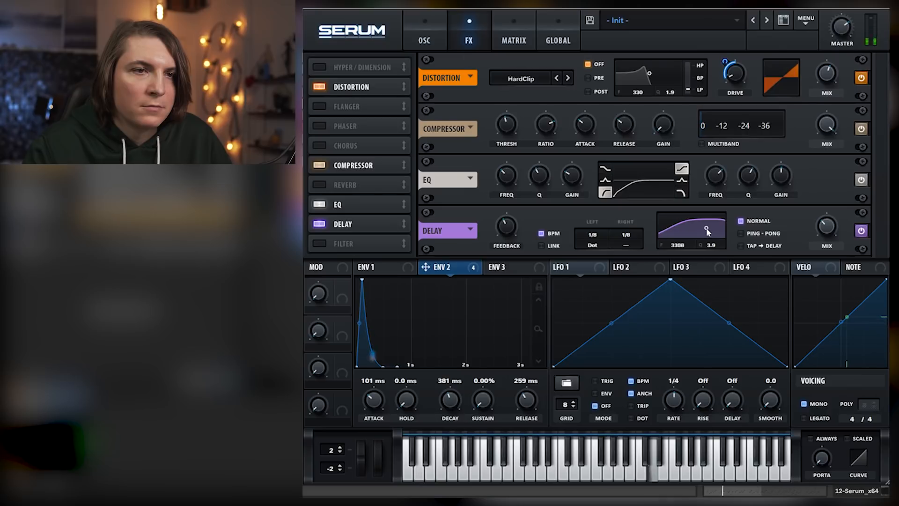
Enable the reverb after the delay in the effects chain and adjust its mix
click(343, 187)
drag(344, 188, 356, 226)
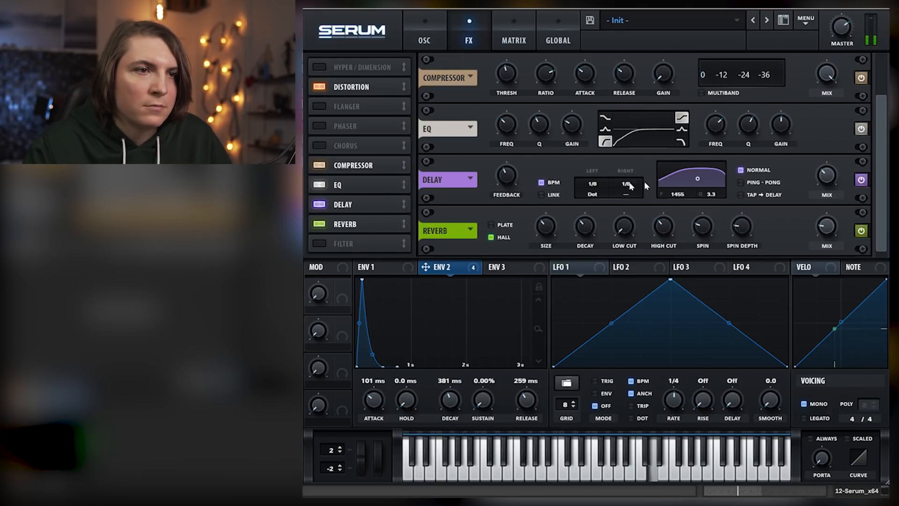
drag(816, 228, 827, 209)
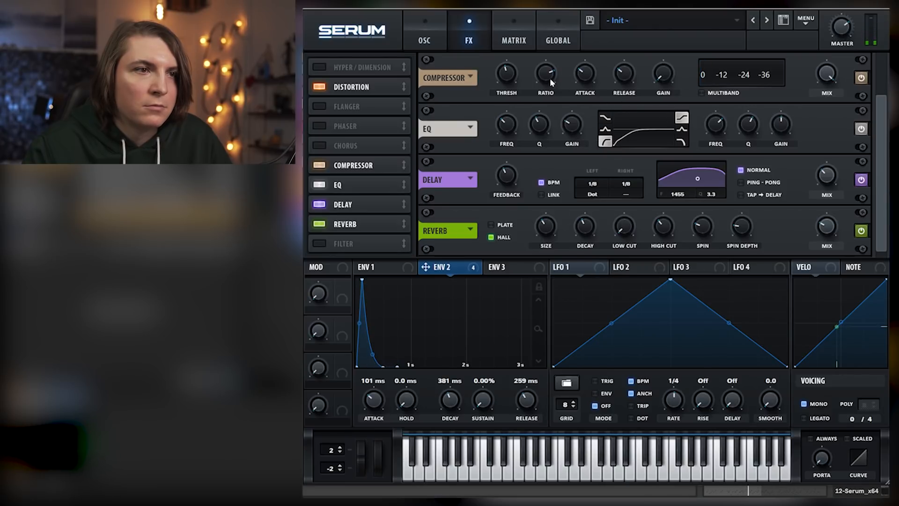
Shift the delay filter to about 4752 Hz with a Q of 3.6 and adjust the reverb's low cut
drag(698, 179, 710, 178)
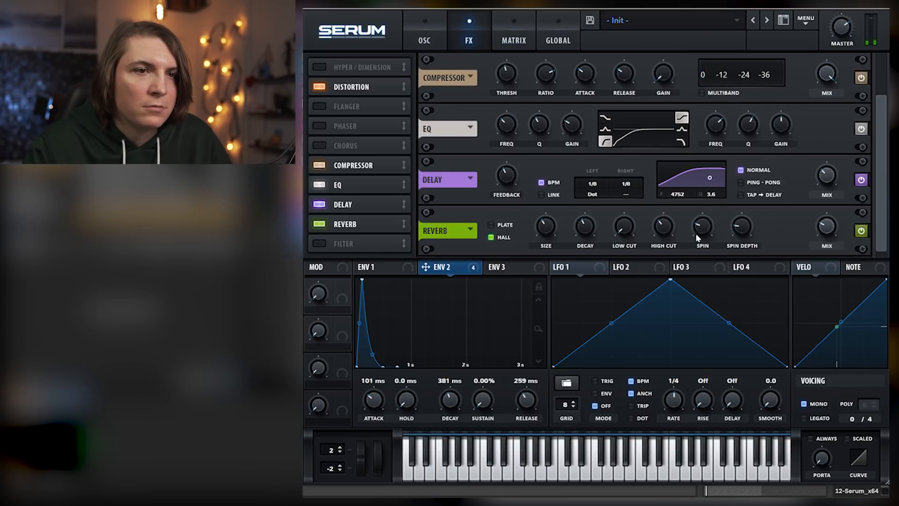
drag(624, 227, 623, 192)
Fine-tune the base cutoff of the MG Low 12 filter on the oscillator page
click(426, 27)
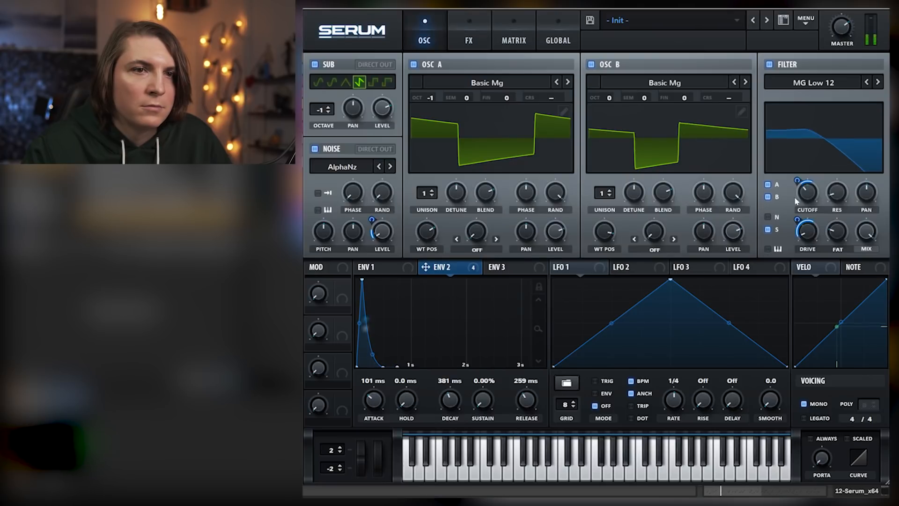
mouse_move(807, 192)
drag(808, 189, 810, 194)
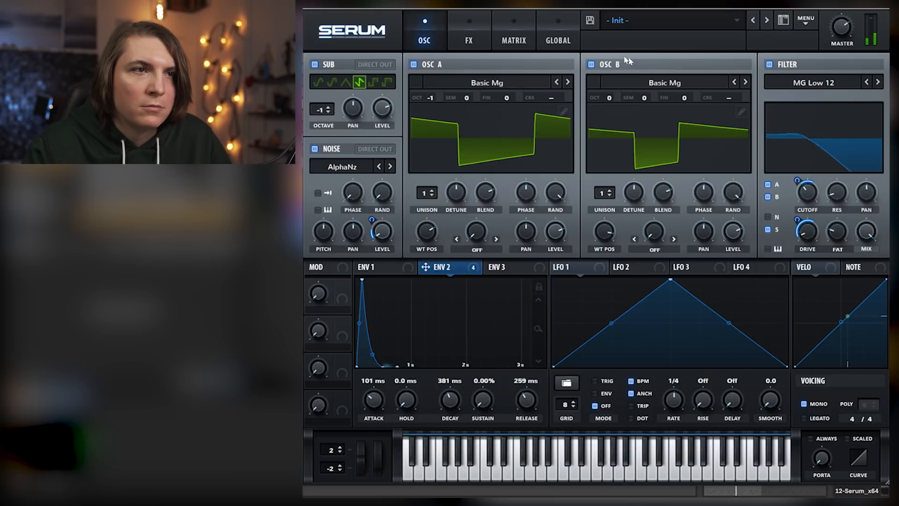
Move the delay filter to about 1337 Hz with a Q of 2.6
click(470, 23)
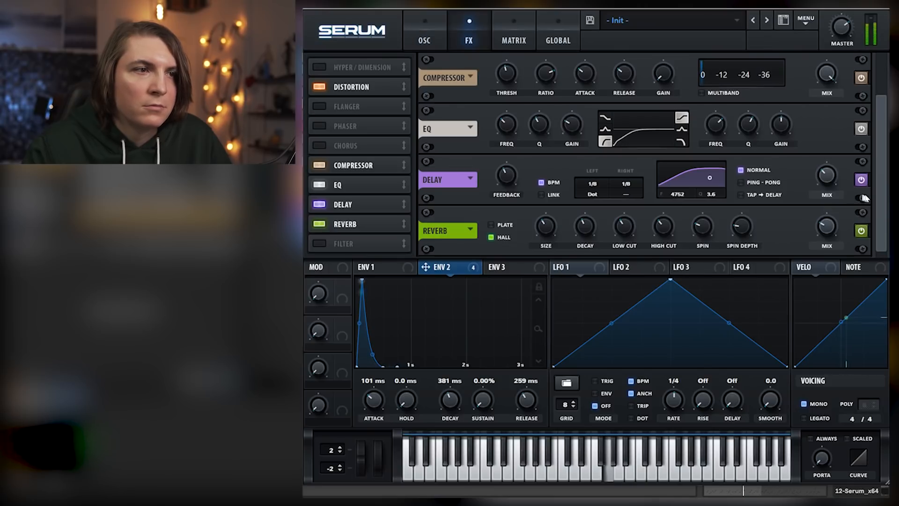
drag(704, 181, 697, 184)
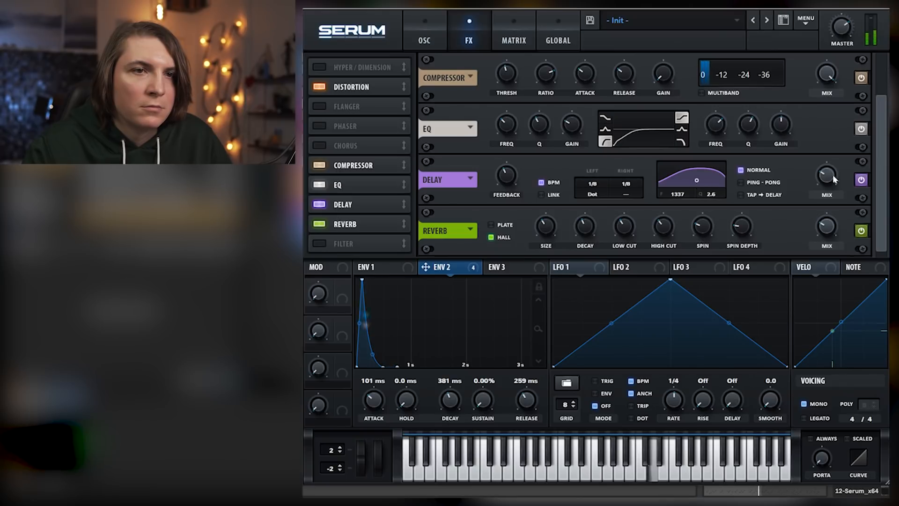
mouse_move(828, 169)
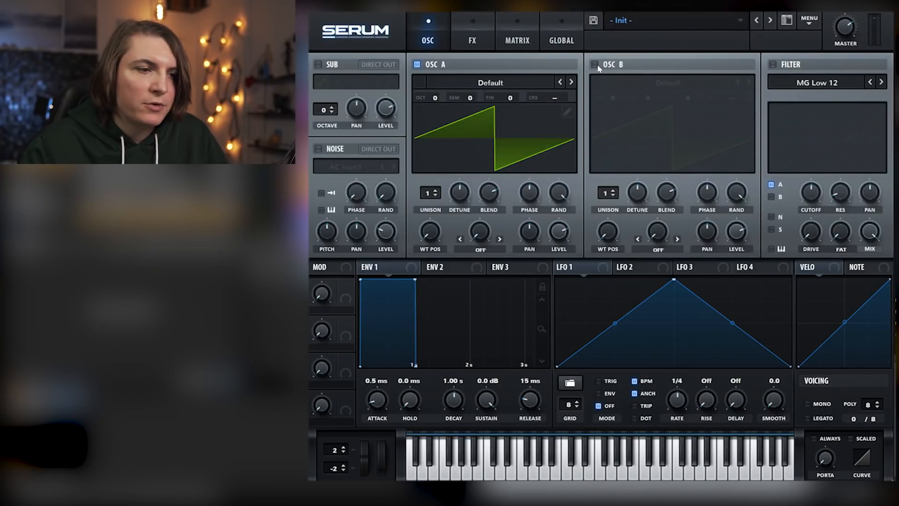
On the fresh Init patch, enable oscillator B and the filter, and route oscillator B through the filter
click(595, 65)
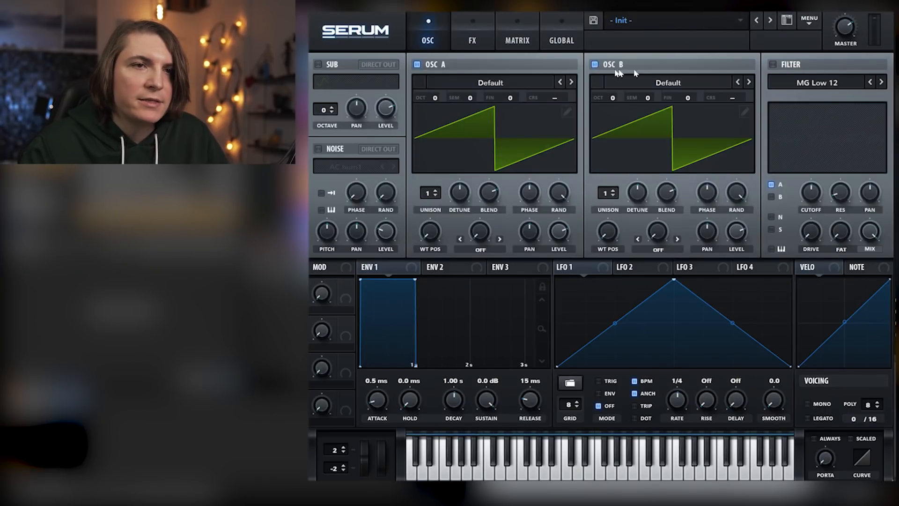
click(773, 65)
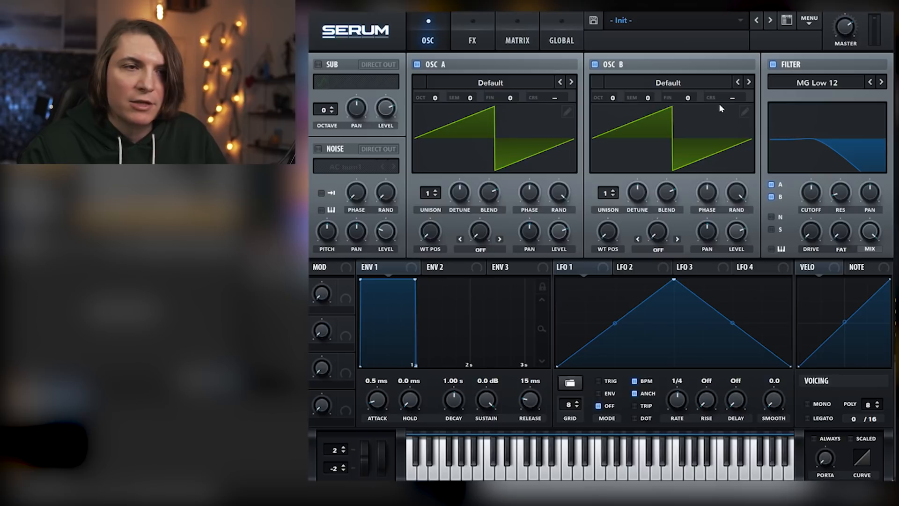
Drop the sustain of envelopes 1 and 2 to zero for a plucky shape, with an 804 ms decay on envelope 2
key(space)
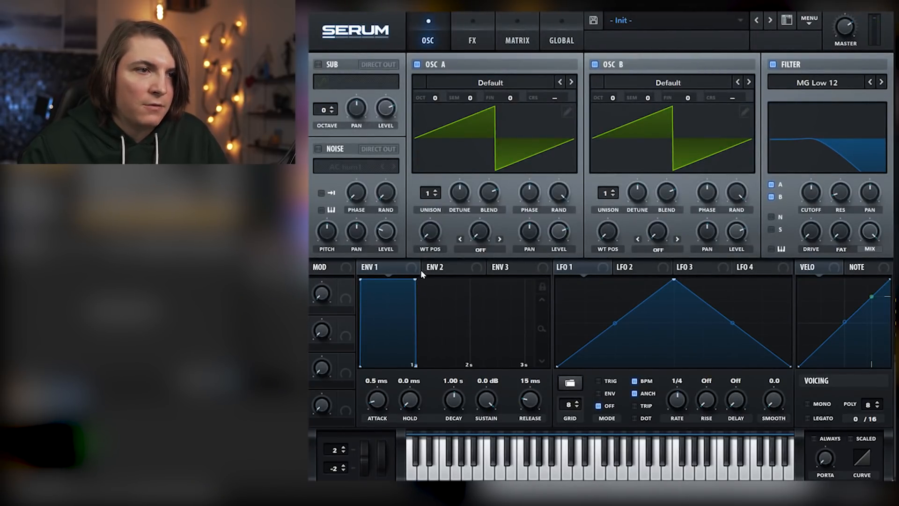
drag(414, 281, 401, 366)
click(440, 268)
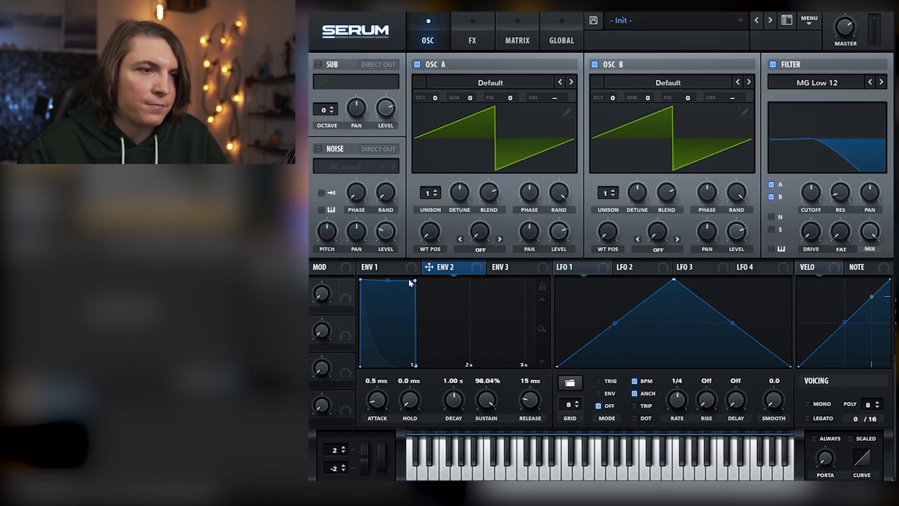
drag(415, 280, 404, 378)
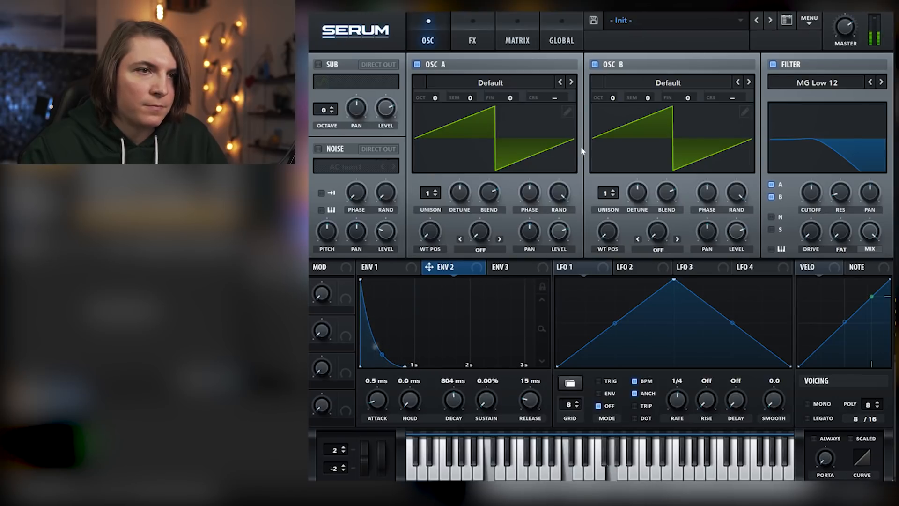
Set the unison of oscillators A and B to 5 voices each and reduce the detune of both
drag(425, 193, 431, 153)
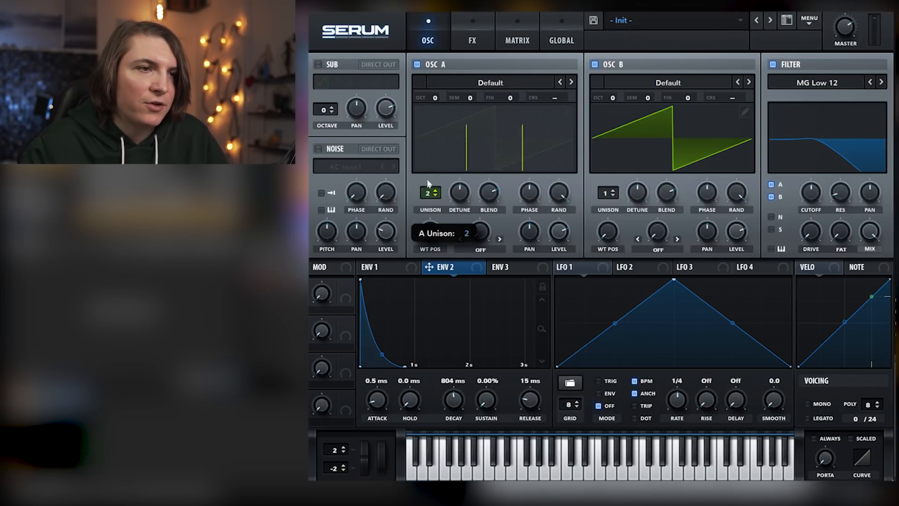
click(605, 195)
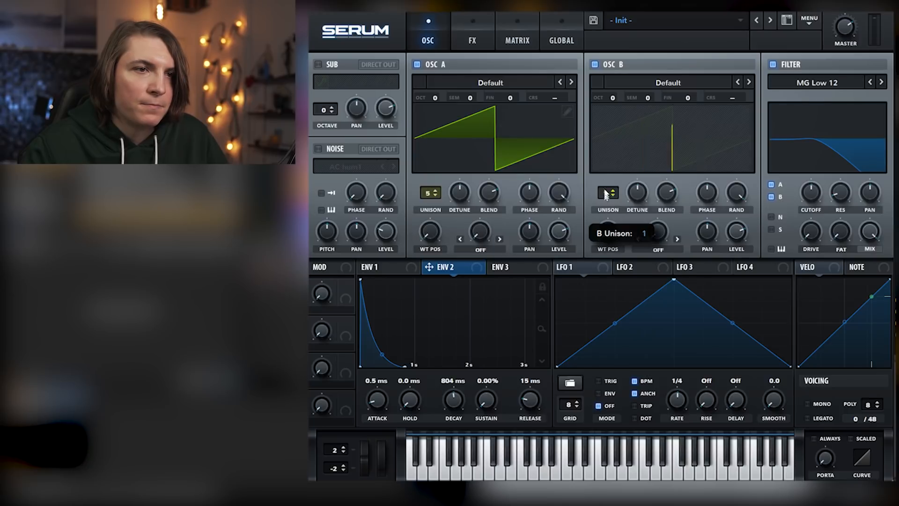
drag(637, 213, 637, 209)
drag(458, 195, 458, 198)
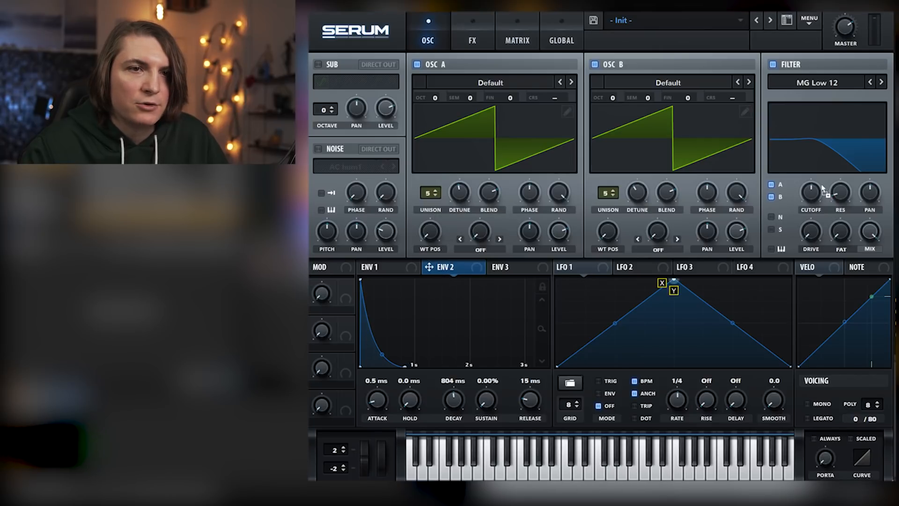
Modulate the MG Low 12 filter's cutoff with envelope 2 and raise the filter's drive
mouse_move(811, 189)
mouse_down()
mouse_move(811, 207)
mouse_move(801, 184)
mouse_move(804, 216)
mouse_move(819, 184)
mouse_move(804, 180)
mouse_up()
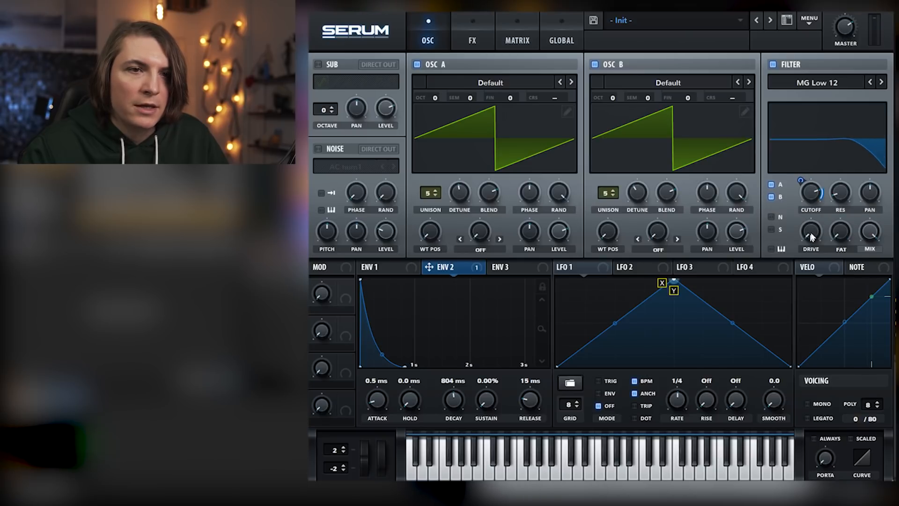
mouse_move(842, 231)
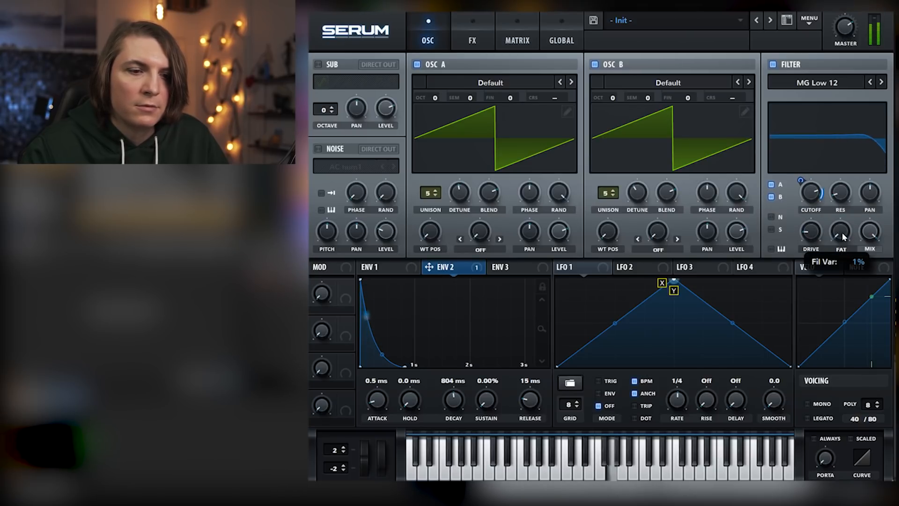
Enable the Tube distortion, modulate its drive with envelope 2 and lower the base drive to 14%
click(474, 33)
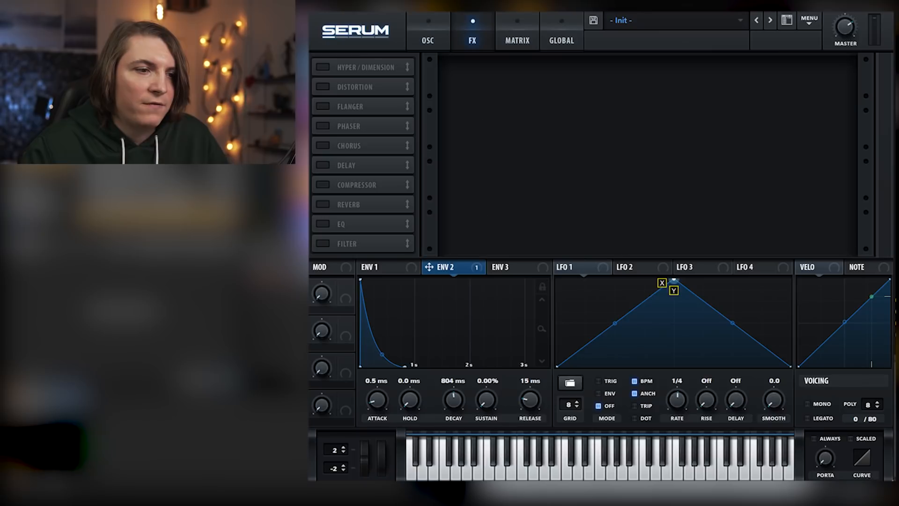
click(335, 87)
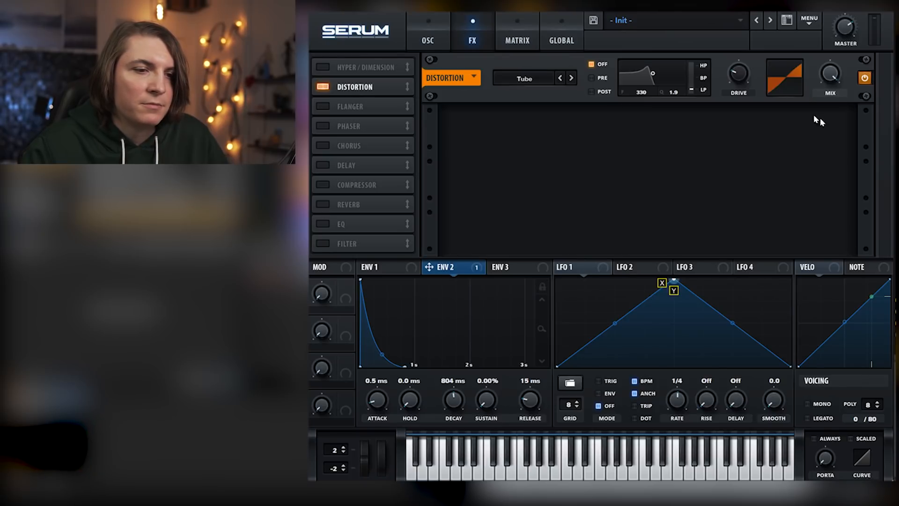
drag(757, 81, 756, 75)
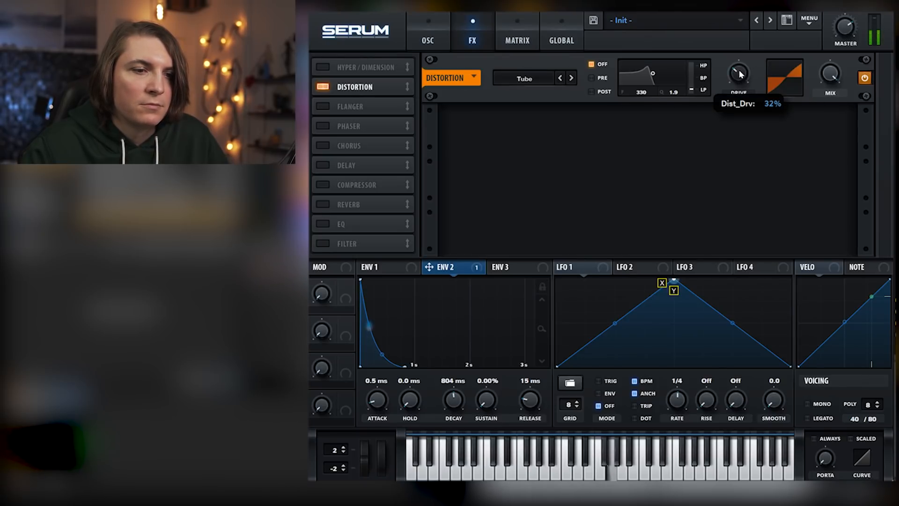
drag(429, 267, 738, 97)
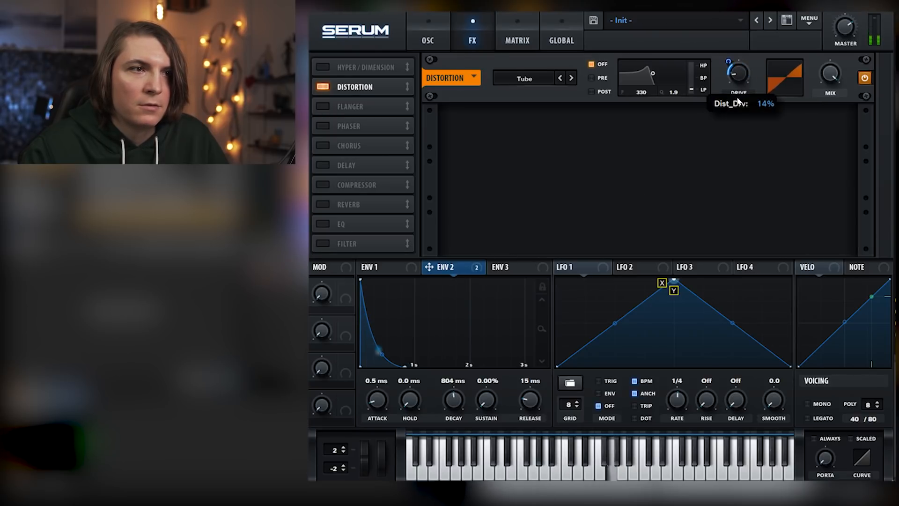
Enable the chorus with a 24% mix and the delay with its right time set to 1/8
click(325, 146)
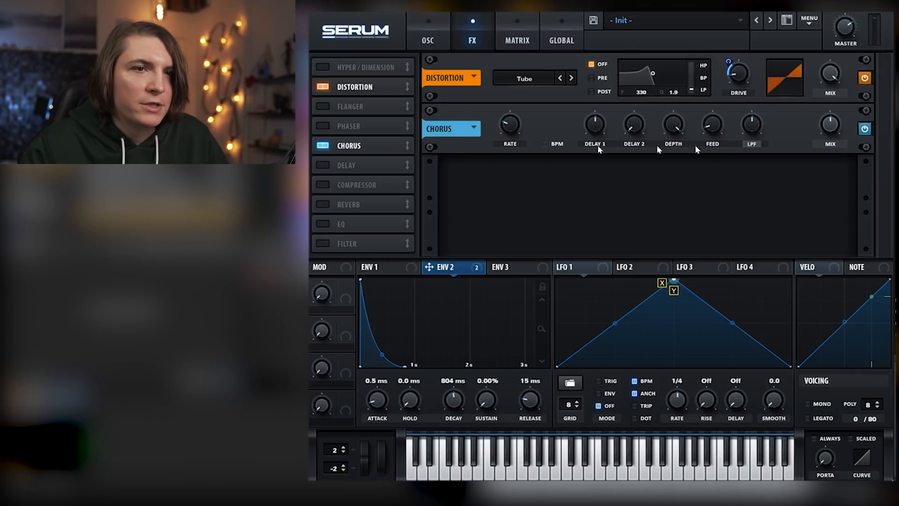
drag(832, 131, 834, 160)
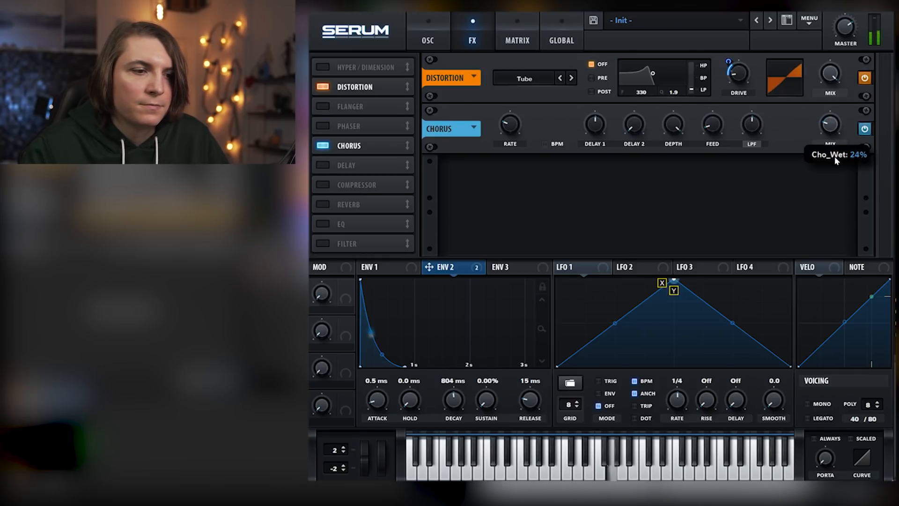
click(323, 165)
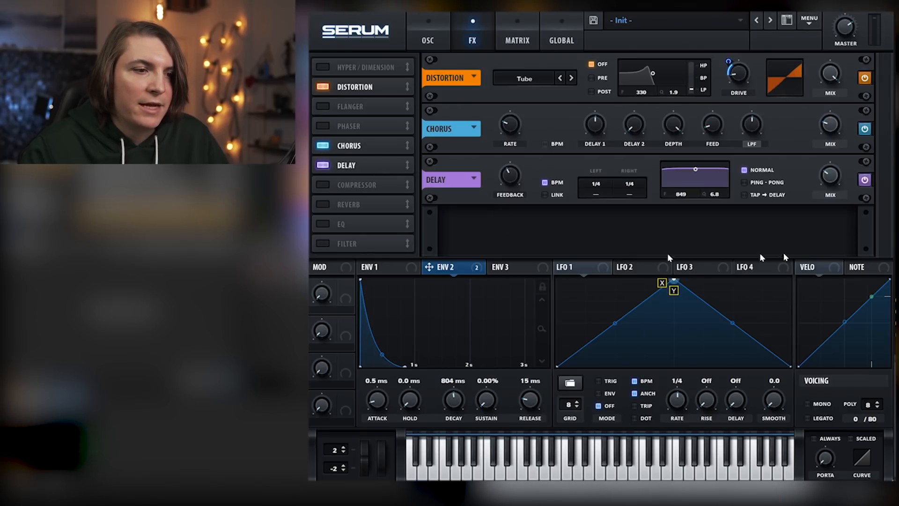
mouse_move(630, 185)
mouse_down()
mouse_move(636, 175)
mouse_move(638, 195)
mouse_up()
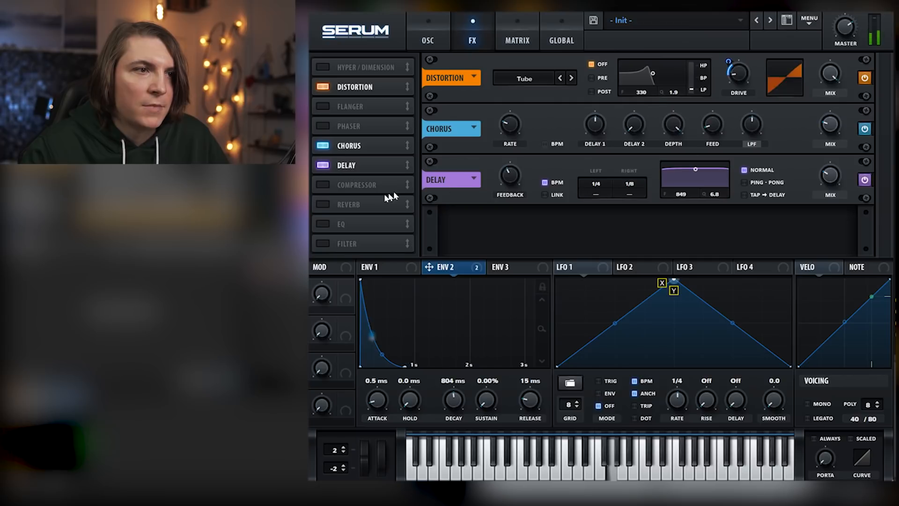
Enable the Hall reverb and assign envelope 2 with negative amounts to the reverb and delay mixes
click(321, 206)
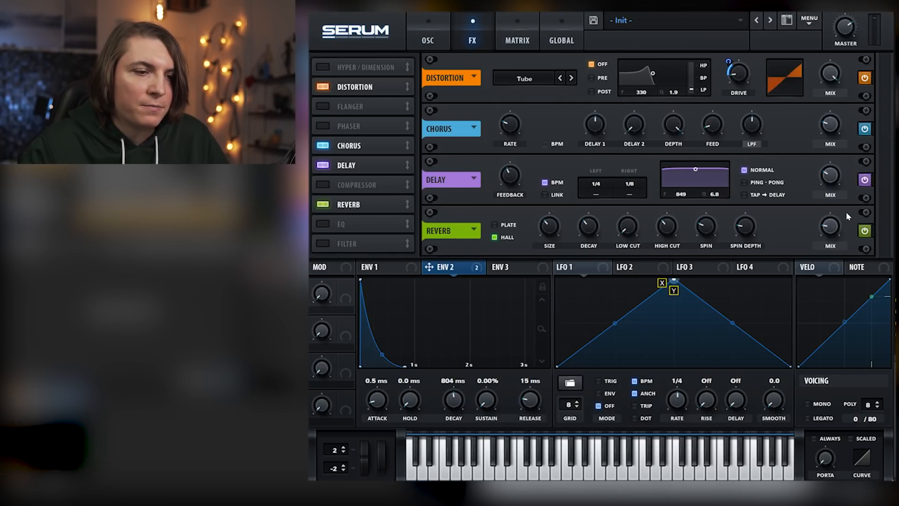
mouse_move(836, 234)
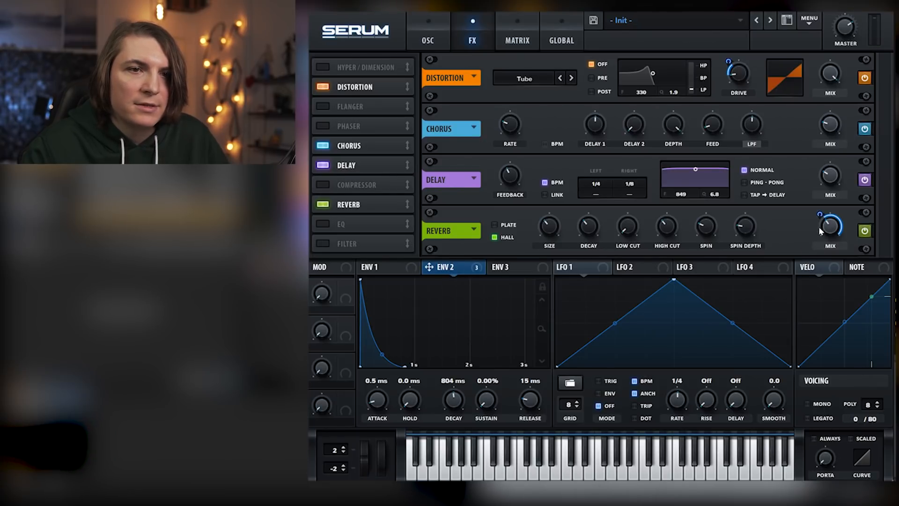
mouse_move(817, 226)
mouse_down()
mouse_move(823, 184)
mouse_move(821, 210)
mouse_up()
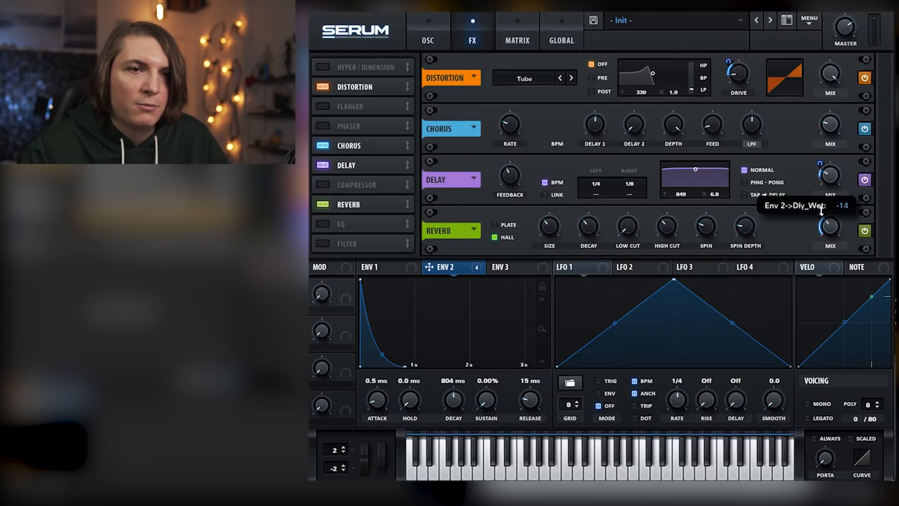
drag(819, 166, 832, 181)
mouse_move(823, 222)
mouse_down()
mouse_move(824, 210)
mouse_move(829, 235)
mouse_move(832, 223)
mouse_up()
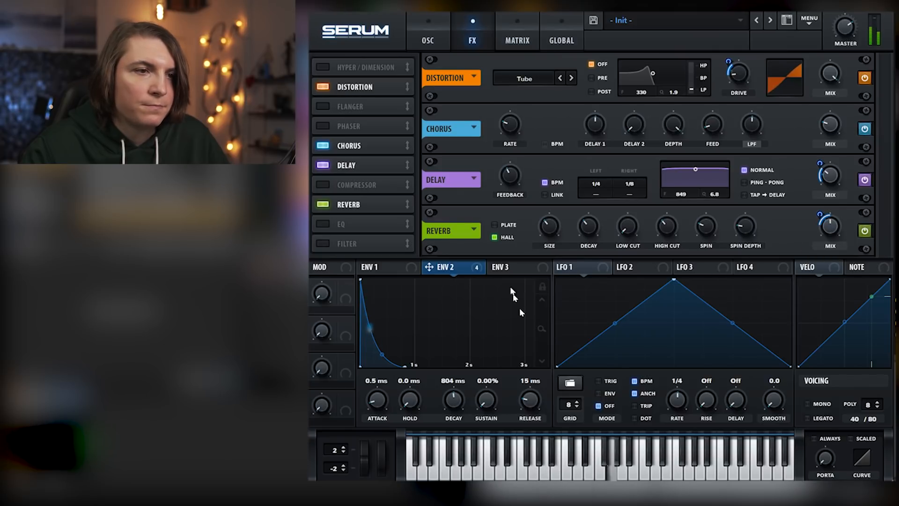
Adjust the decay times of envelopes 2 and 1, with envelope 1 at 1.17 s, and adjust the filter cutoff
click(428, 40)
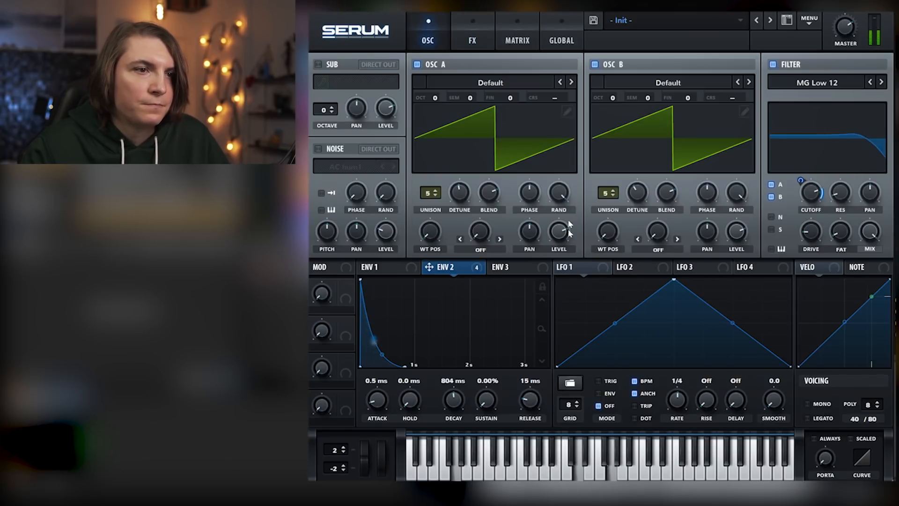
mouse_move(452, 400)
mouse_down()
mouse_move(461, 382)
mouse_move(459, 403)
mouse_move(460, 394)
mouse_up()
click(400, 267)
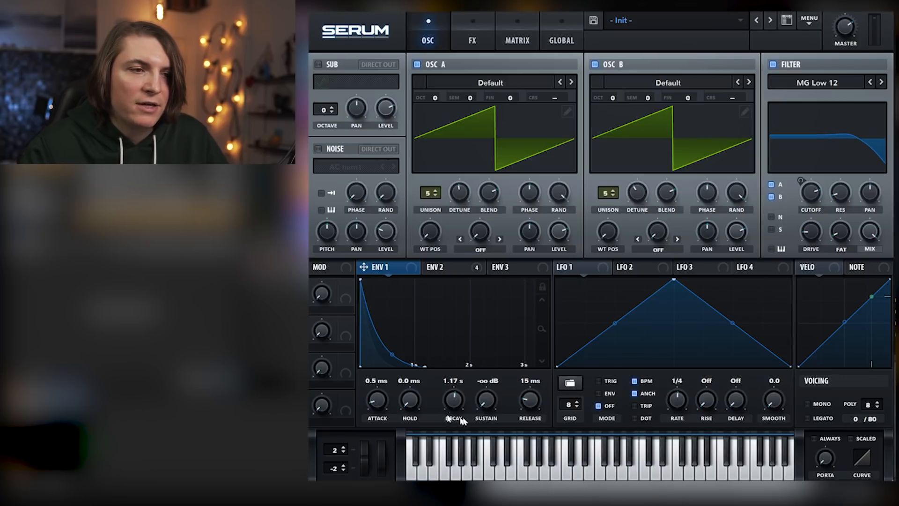
drag(815, 192, 810, 165)
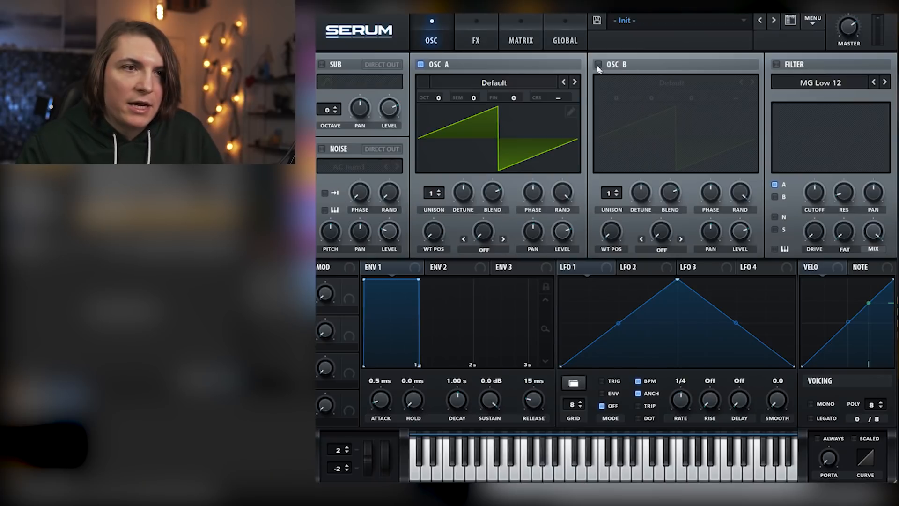
On the fresh Init patch, enable oscillator B and load the Basic Mini wavetable in both oscillators
click(599, 65)
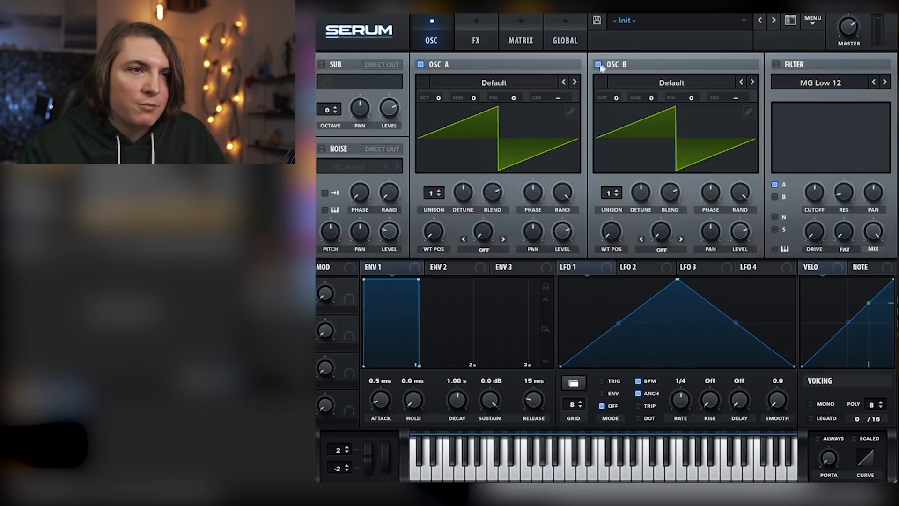
click(575, 82)
click(575, 82)
click(575, 82)
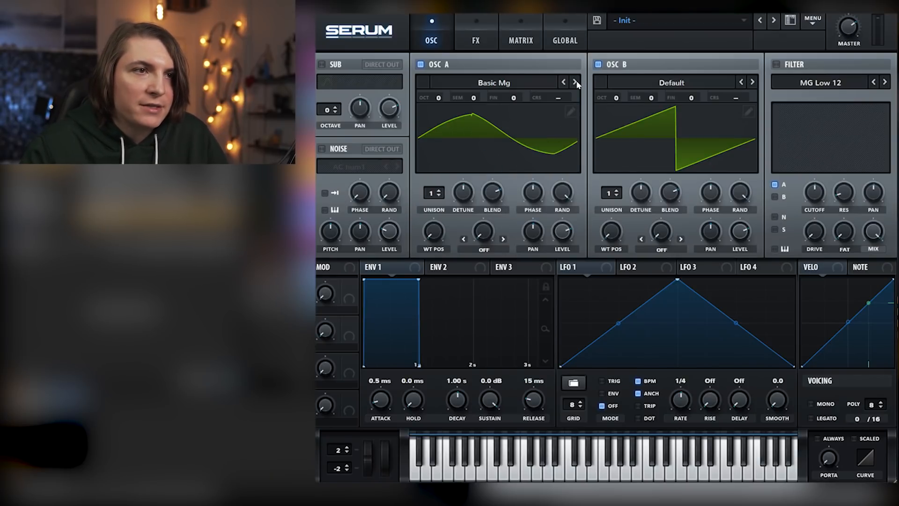
click(572, 83)
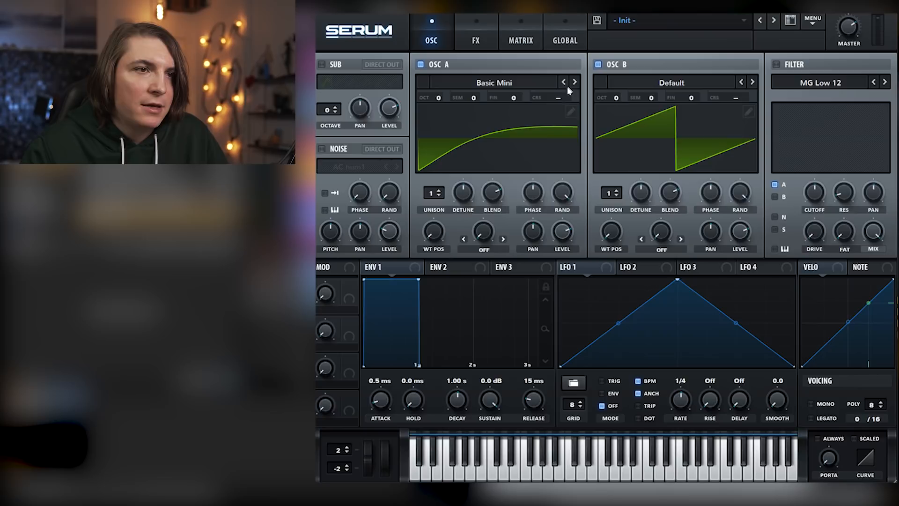
click(752, 82)
click(752, 82)
click(752, 82)
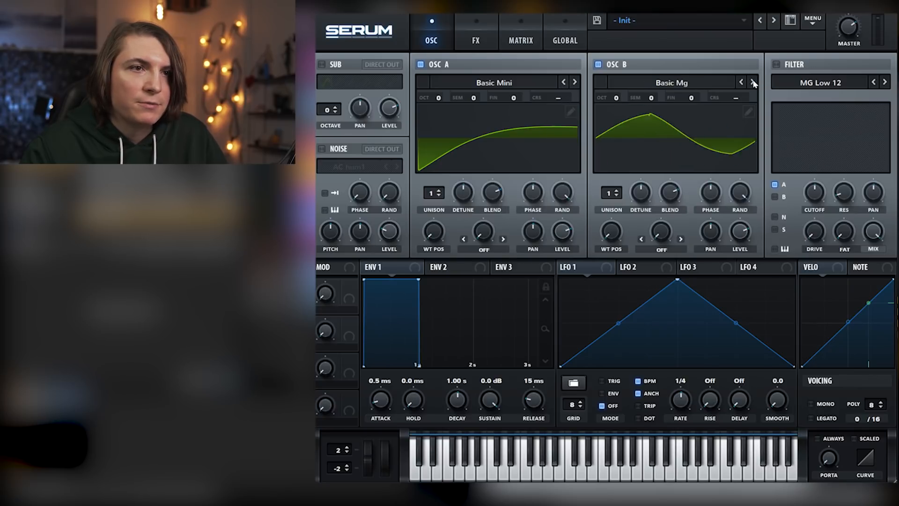
click(752, 82)
Enable the sub oscillator with a saw waveform and set its octave to -1
click(322, 64)
click(366, 82)
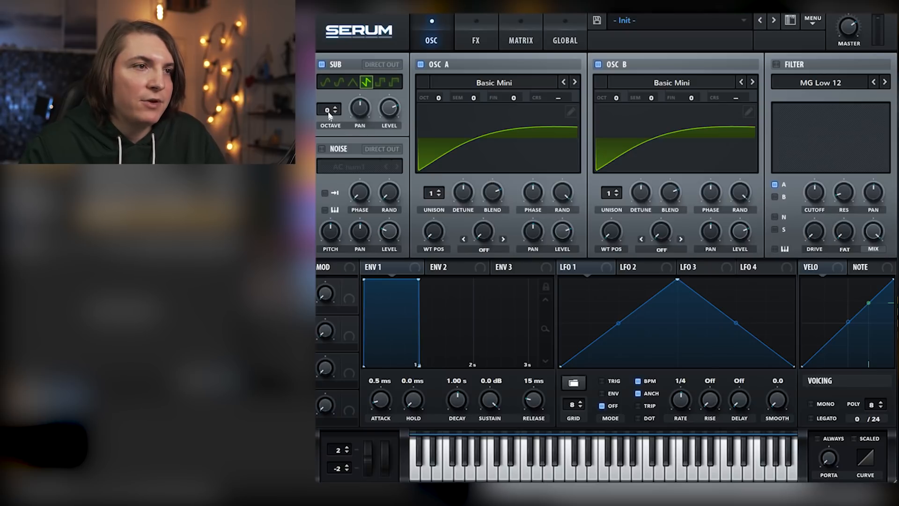
drag(330, 115, 329, 123)
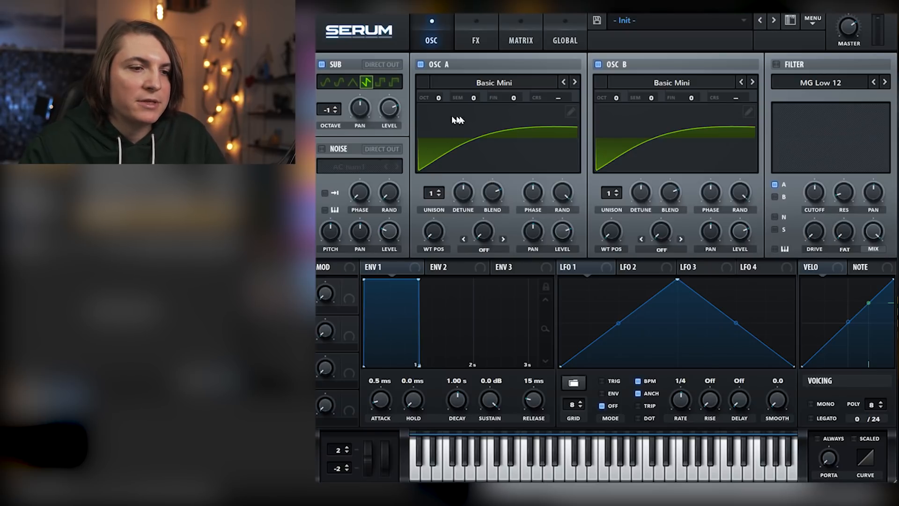
Tune oscillator B to +1 octave and -5 semitones, and enable the filter with all sources routed through it
drag(615, 99, 656, 137)
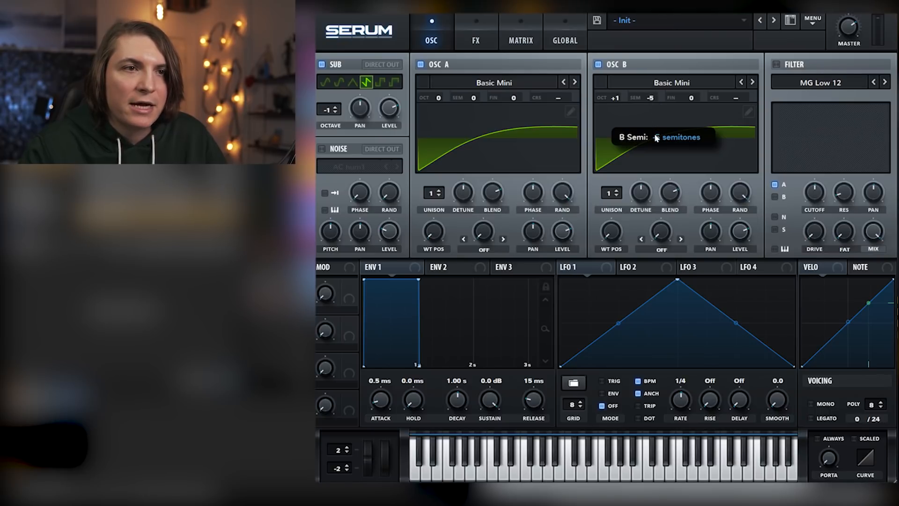
click(776, 65)
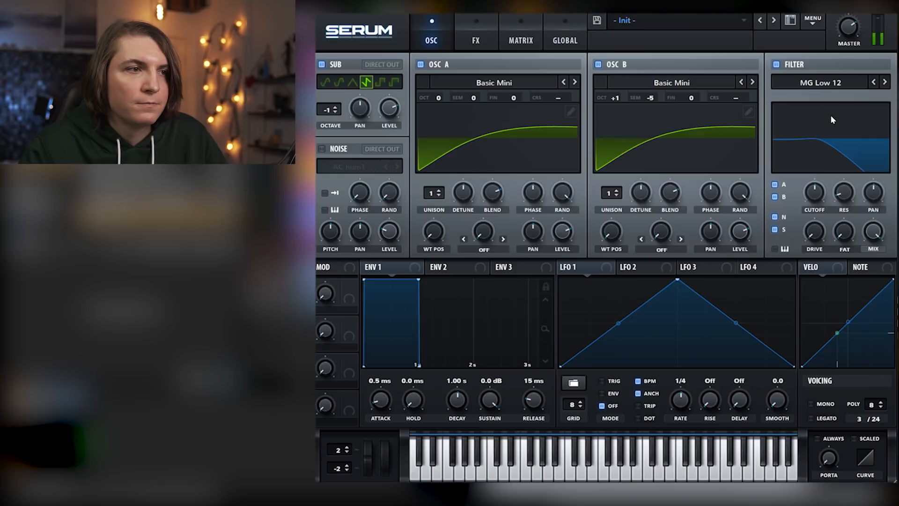
Set the voicing to mono and legato, turn on always-active portamento and increase the portamento time
click(816, 405)
click(816, 418)
click(817, 438)
drag(828, 457, 824, 410)
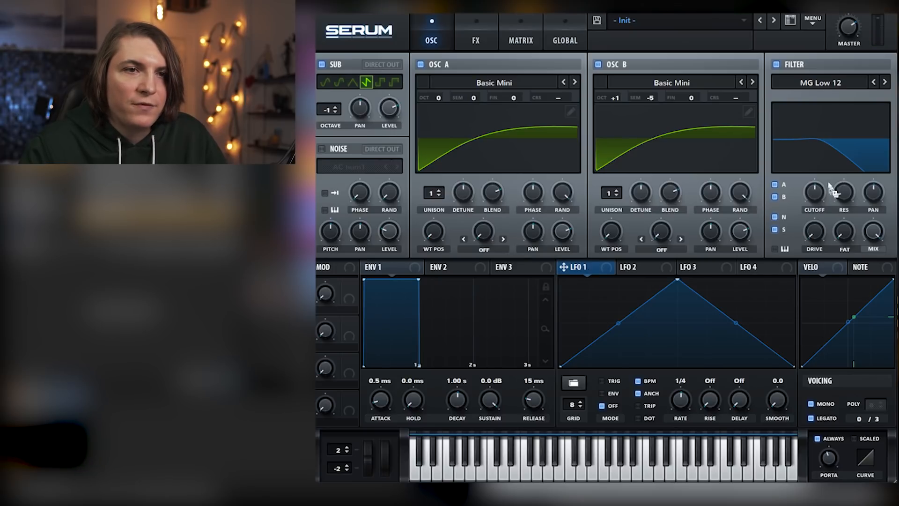
Modulate the filter cutoff with LFO 1 at a dotted 1/8 rate and fine-tune oscillator B to -16 cents
drag(825, 189, 806, 223)
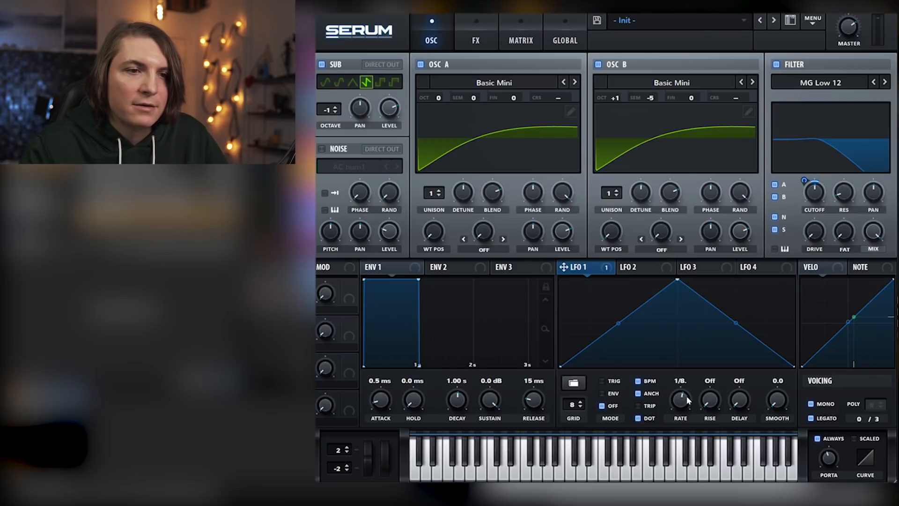
mouse_move(815, 196)
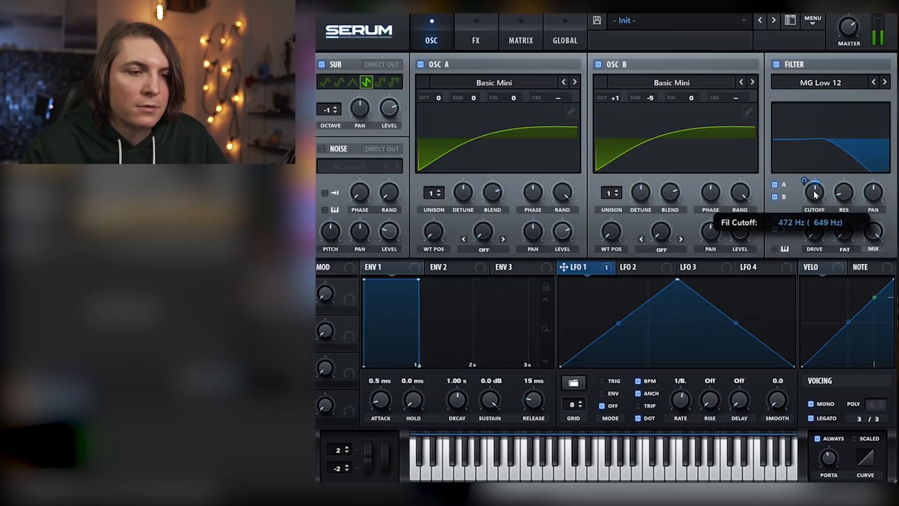
drag(693, 98, 694, 107)
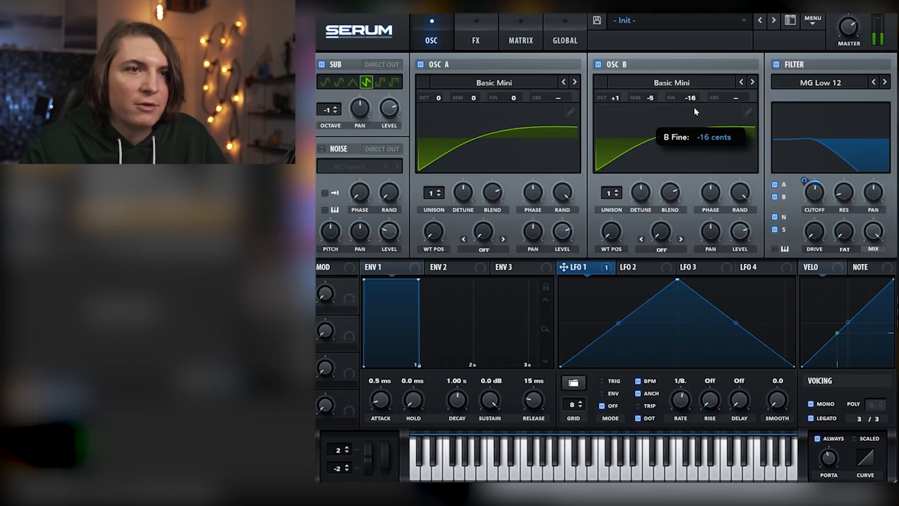
Fine-tune oscillator A to 12 cents and oscillator B to -12 cents
drag(513, 98, 516, 88)
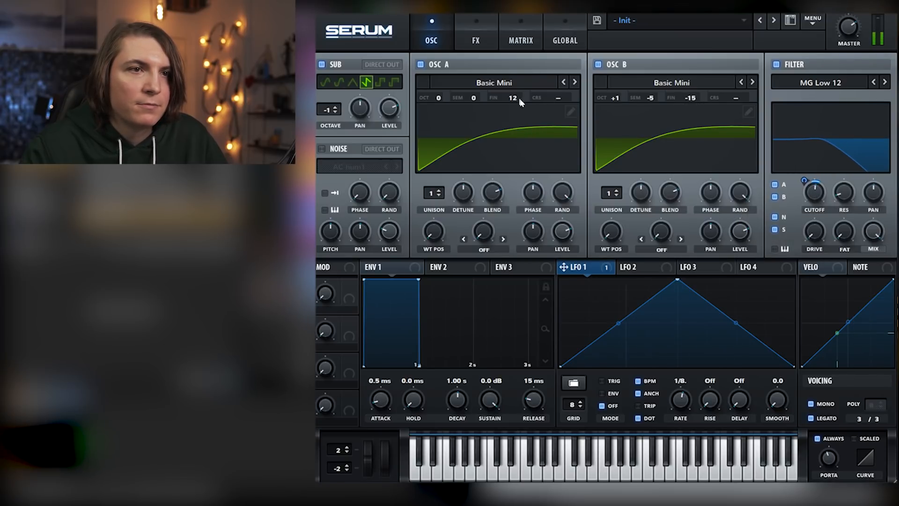
mouse_move(699, 95)
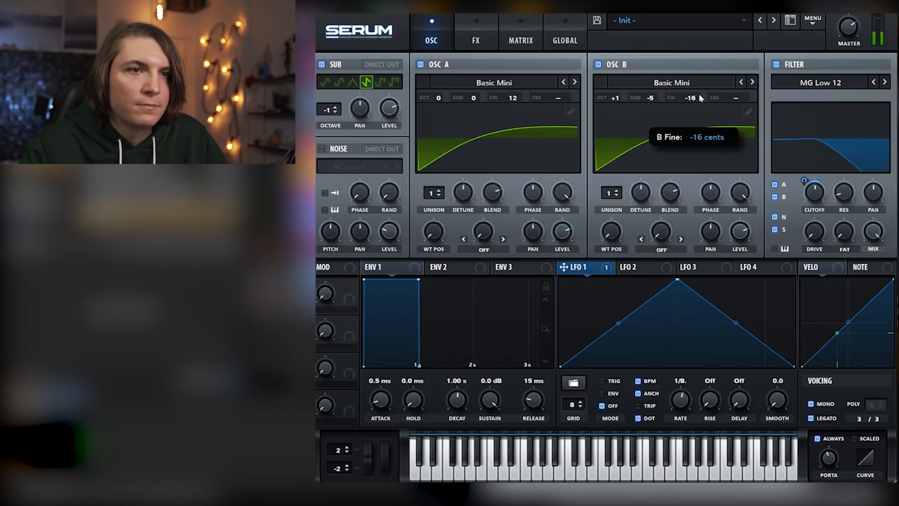
drag(698, 92, 698, 89)
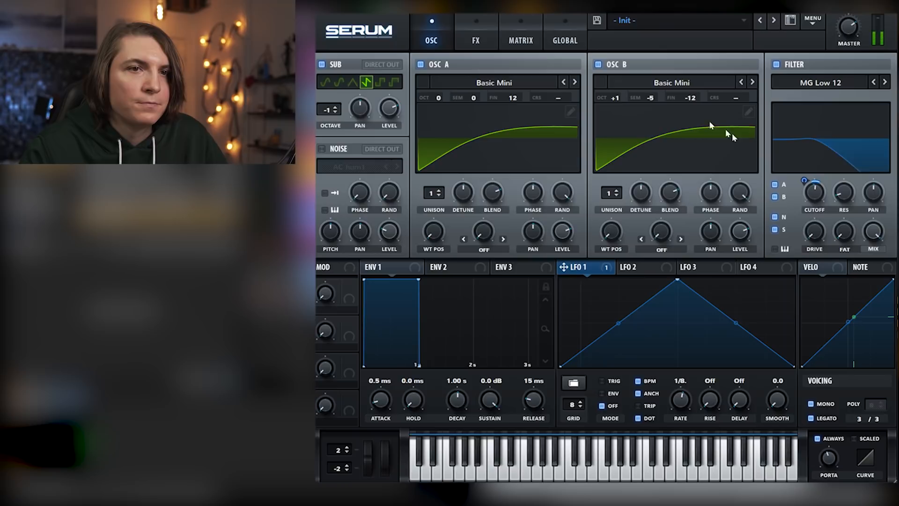
Set envelope 1 to a 1.86 s decay, -2.5 dB sustain and 170 ms release
drag(533, 401, 534, 391)
drag(458, 399, 489, 402)
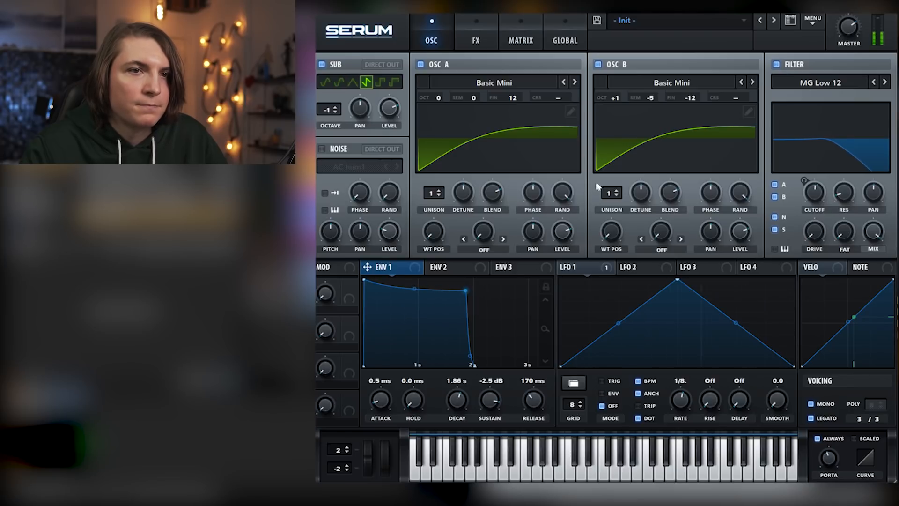
Enable the distortion, delay and reverb effects
click(476, 38)
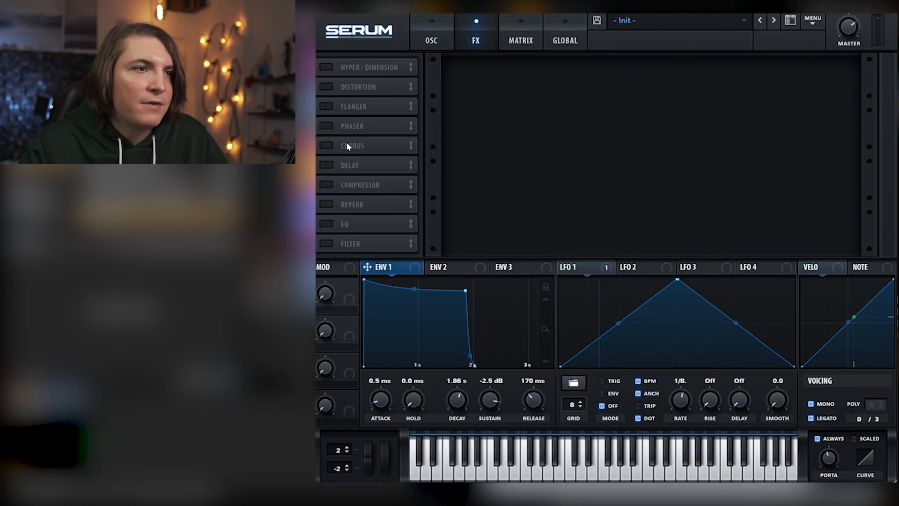
click(326, 86)
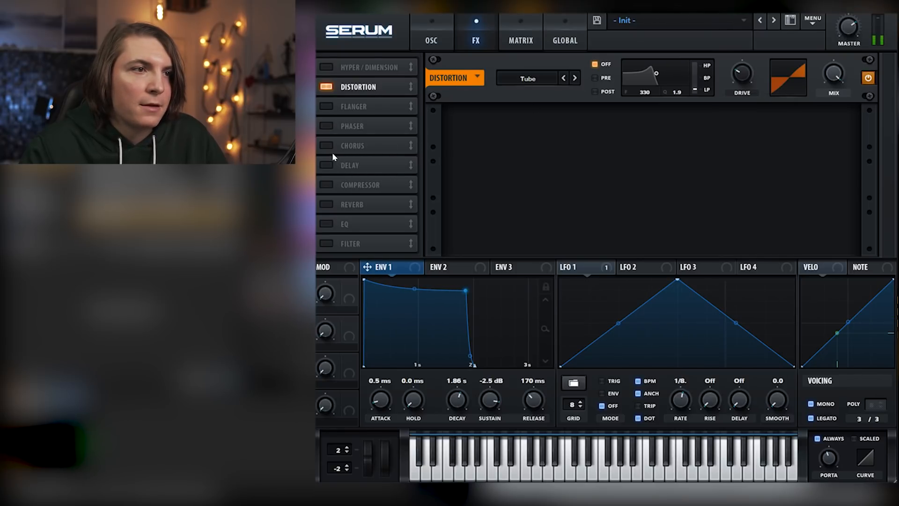
click(328, 165)
click(331, 205)
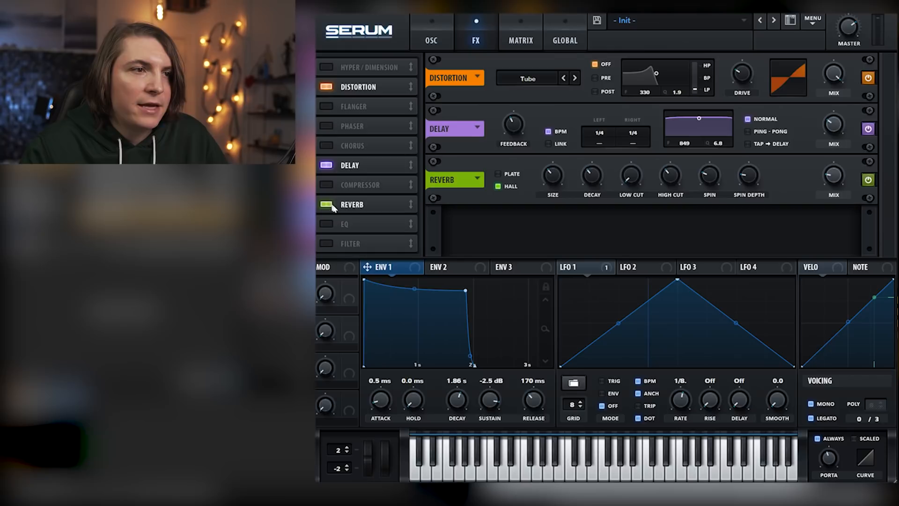
Set the delay to ping-pong with a 1/8 right time and its filter to 12046 Hz, Q 3.3, and raise the delay and reverb mix
drag(708, 132, 741, 136)
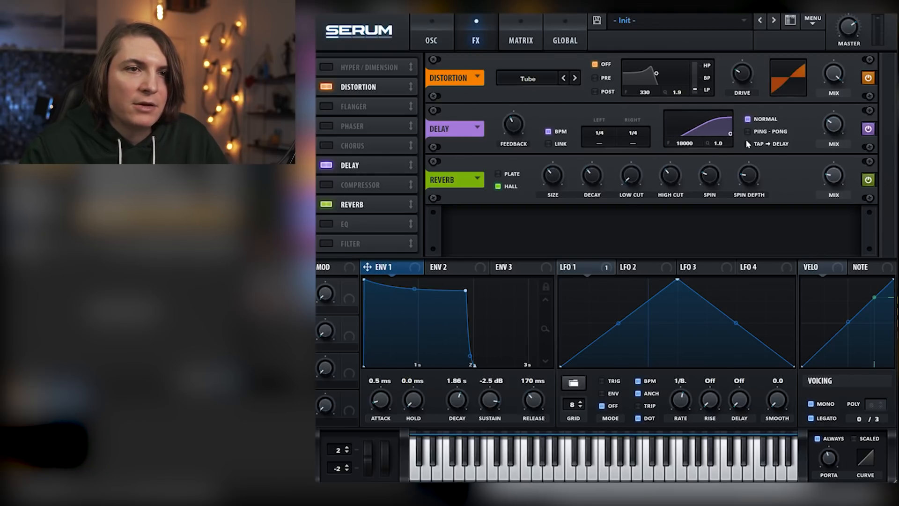
click(747, 132)
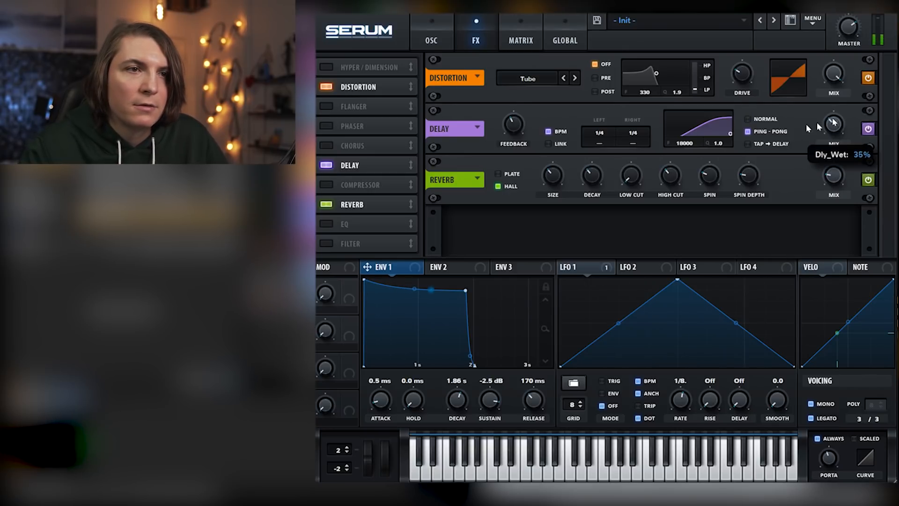
drag(639, 118, 639, 156)
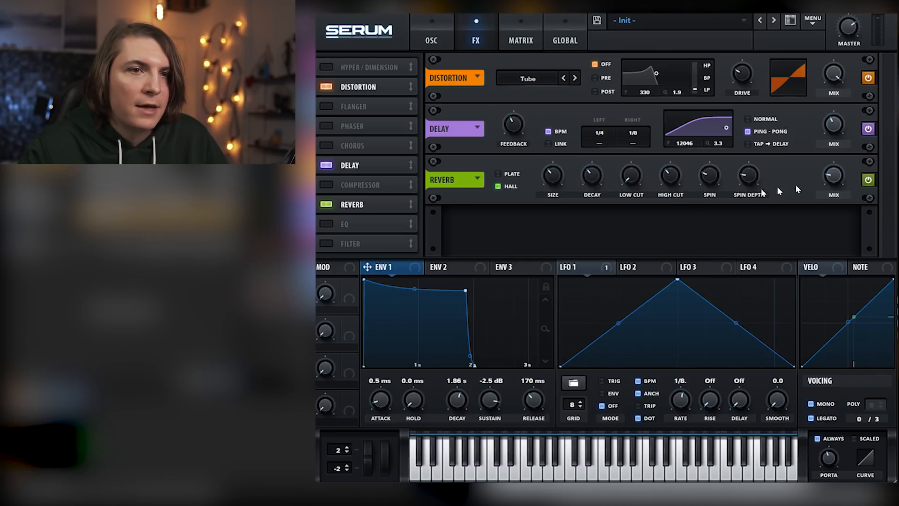
drag(838, 179, 839, 161)
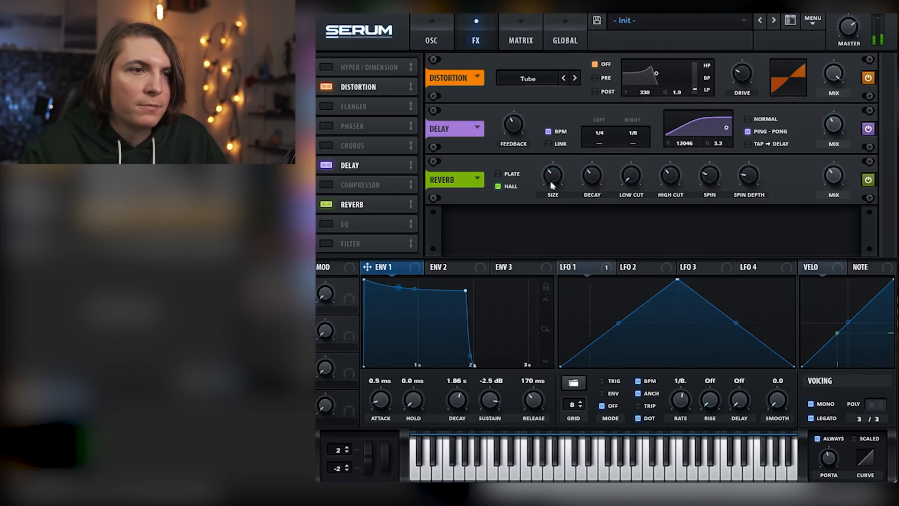
Switch the oscillator filter to MG Low 24 and raise its cutoff slightly
click(430, 40)
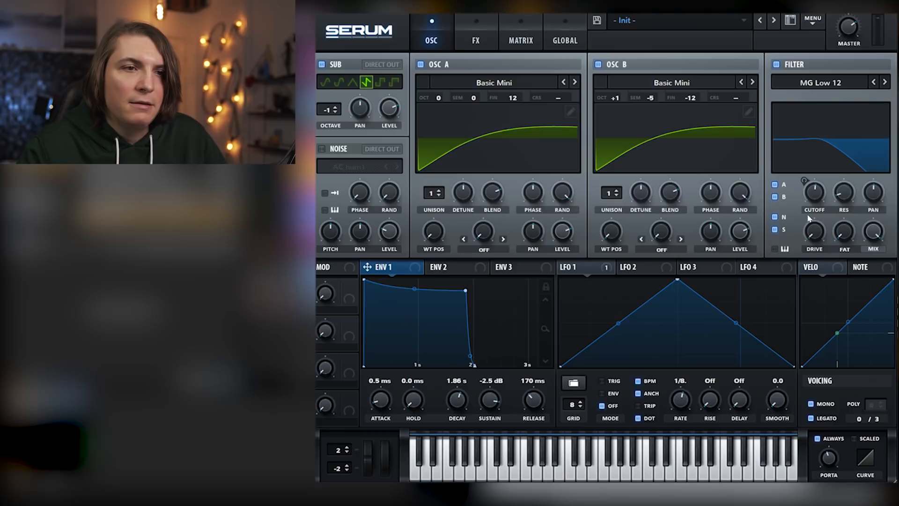
mouse_move(813, 196)
mouse_down()
mouse_move(815, 189)
mouse_move(818, 213)
mouse_move(815, 152)
mouse_move(814, 215)
mouse_move(812, 189)
mouse_up()
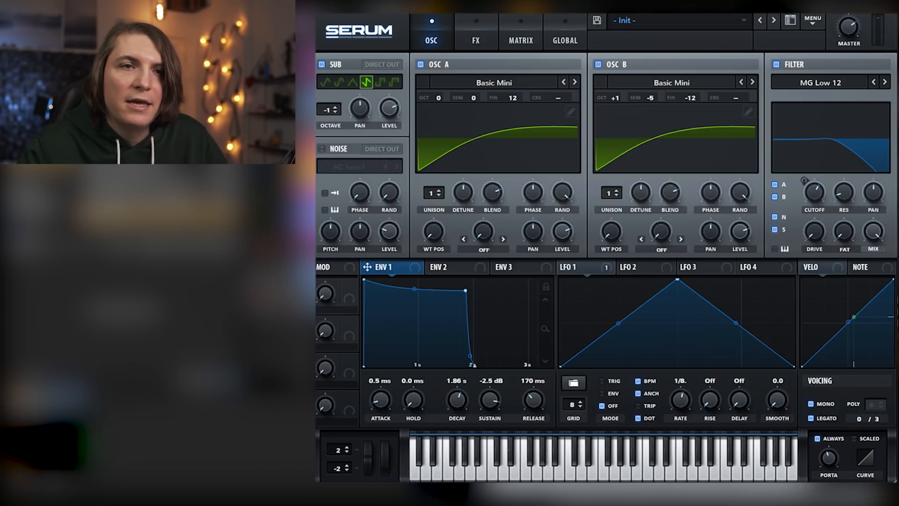
click(885, 83)
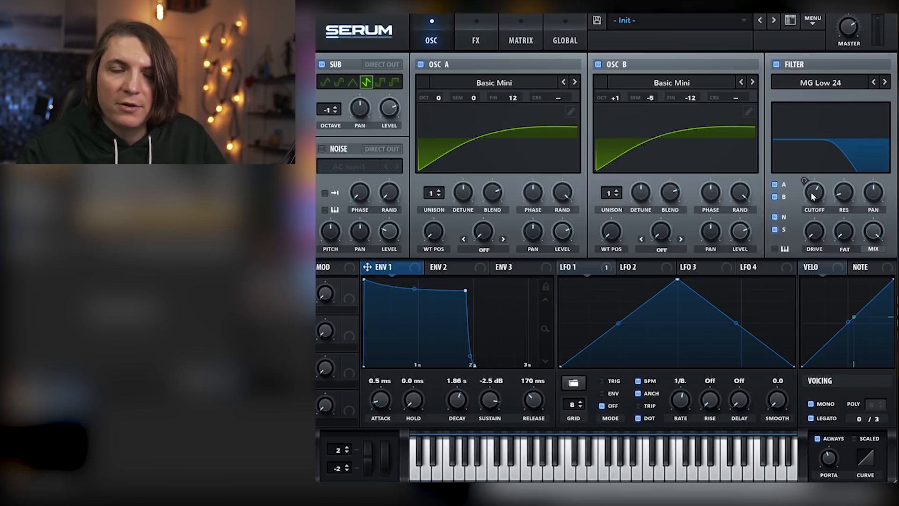
mouse_move(814, 194)
mouse_down()
mouse_move(815, 205)
mouse_move(817, 154)
mouse_move(816, 189)
mouse_up()
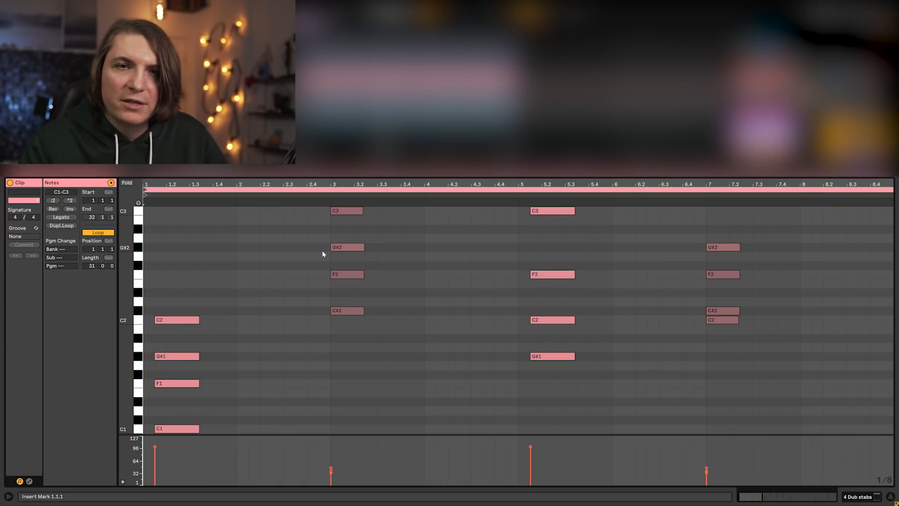
drag(130, 289, 128, 289)
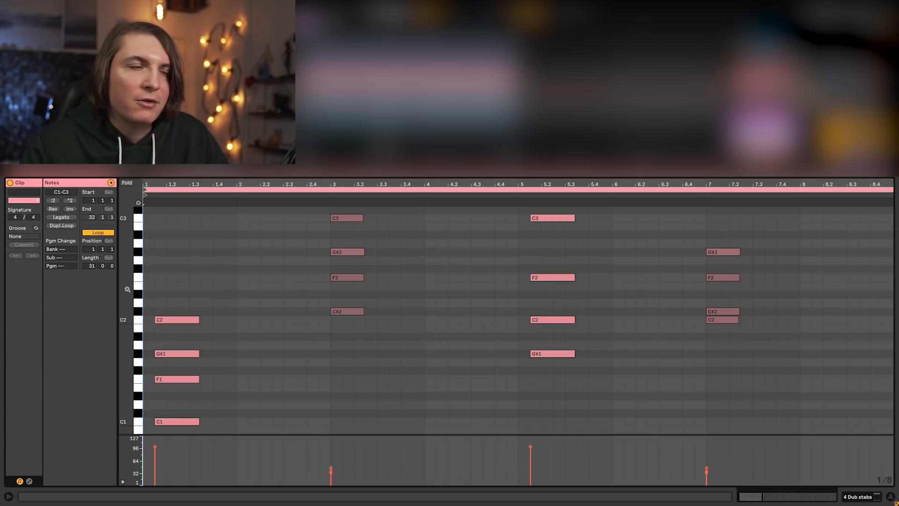
drag(128, 293, 126, 294)
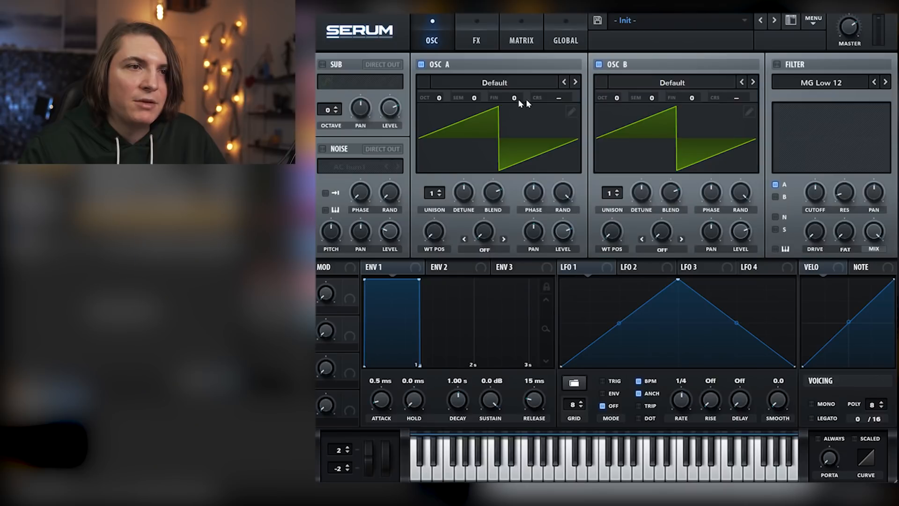
Load the Basic_McB analog wavetable into both oscillator A and oscillator B of the new Init patch
click(534, 83)
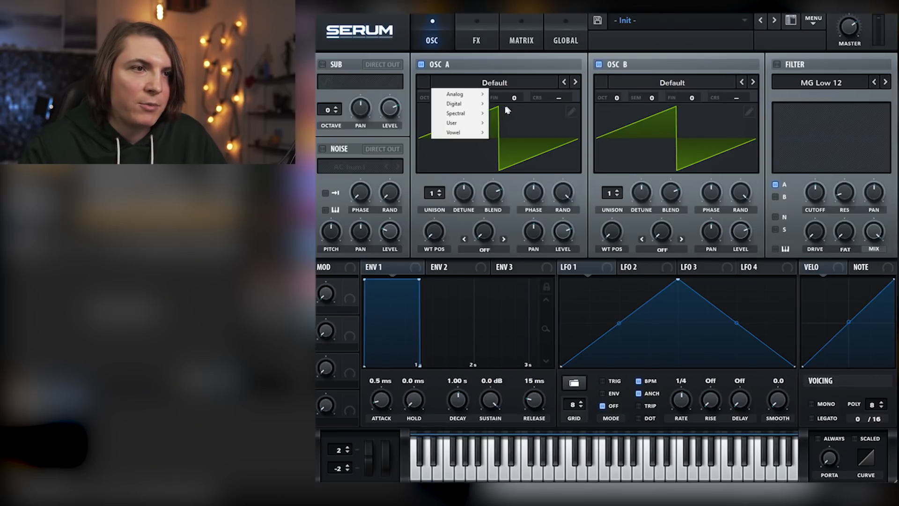
mouse_move(478, 100)
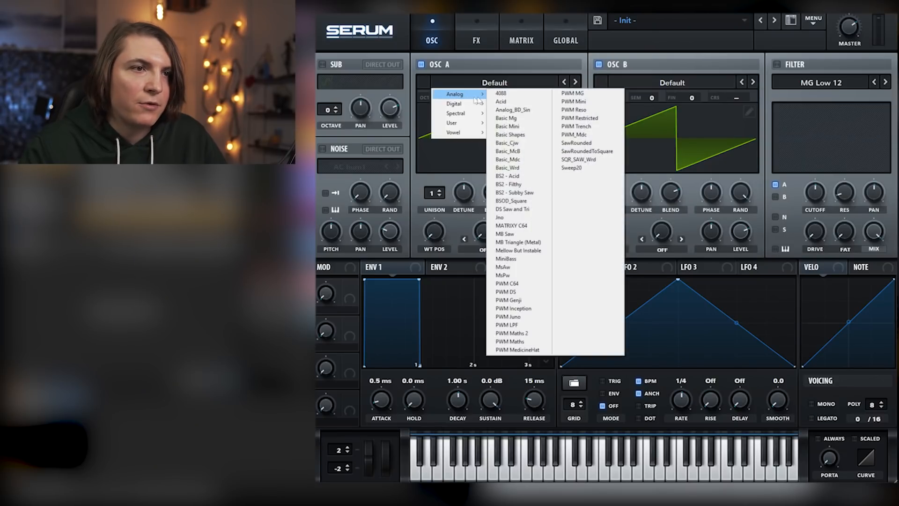
click(522, 150)
click(752, 83)
click(752, 82)
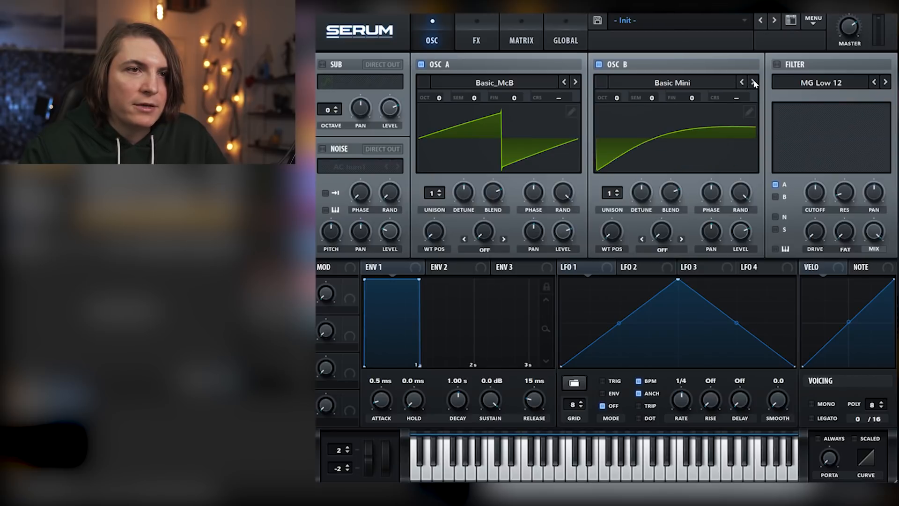
click(752, 82)
Enable the filter with the German LP type, raise its drive a little and lower the cutoff slightly
click(777, 64)
click(821, 82)
click(807, 140)
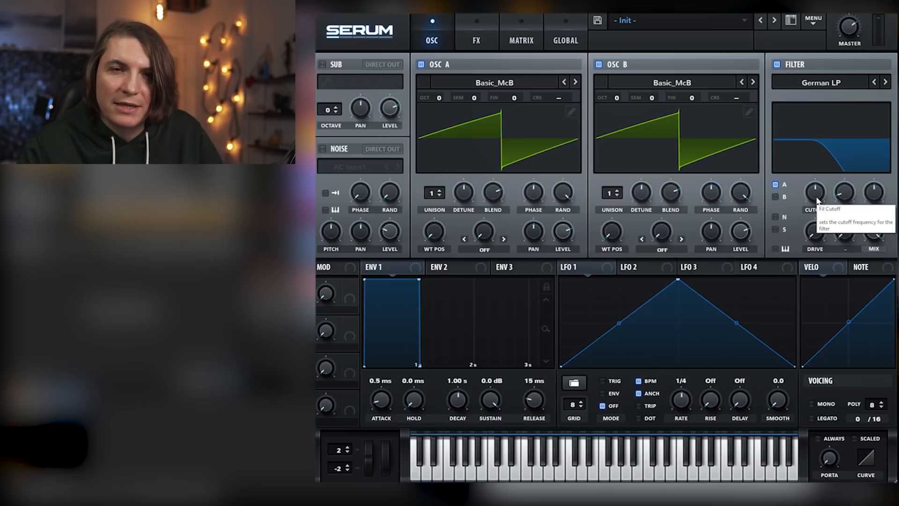
drag(820, 228, 817, 201)
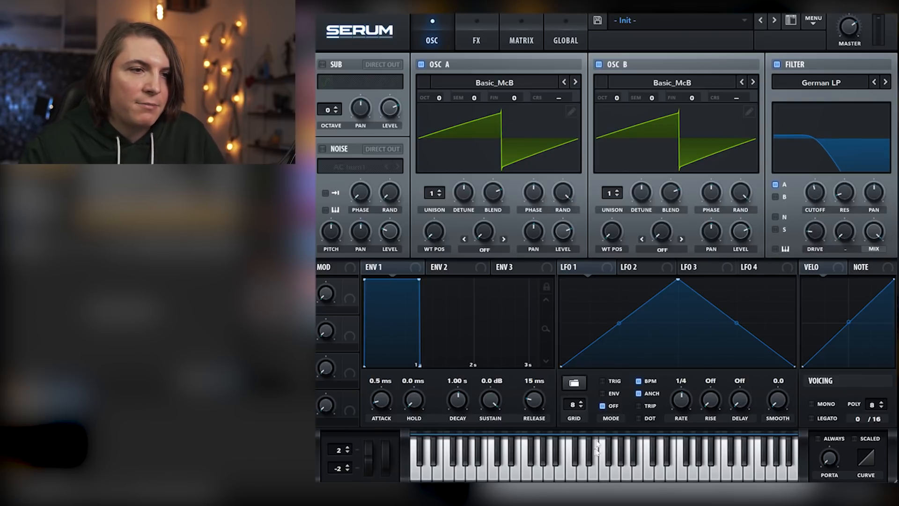
Set envelope 1's sustain to -oo dB, bend its decay curve outward, adjust the decay time and lengthen the release
click(452, 271)
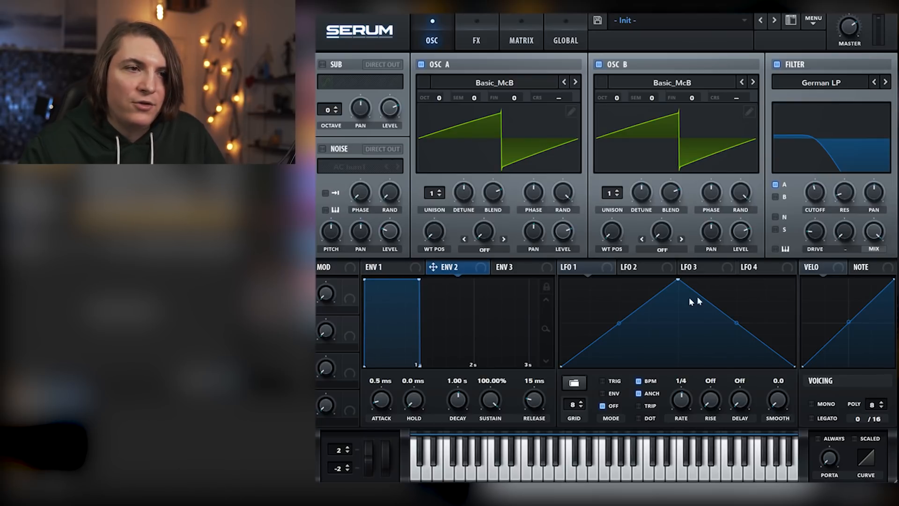
click(384, 267)
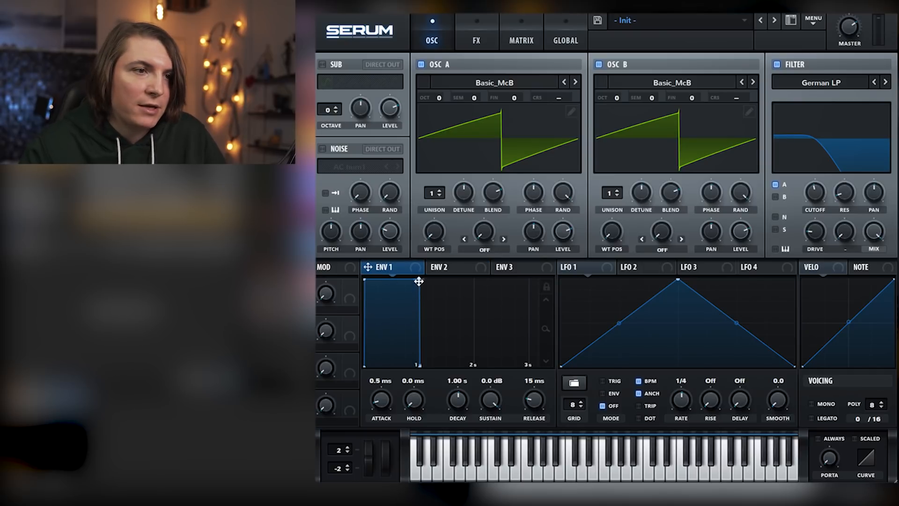
drag(418, 280, 426, 308)
drag(498, 407, 498, 440)
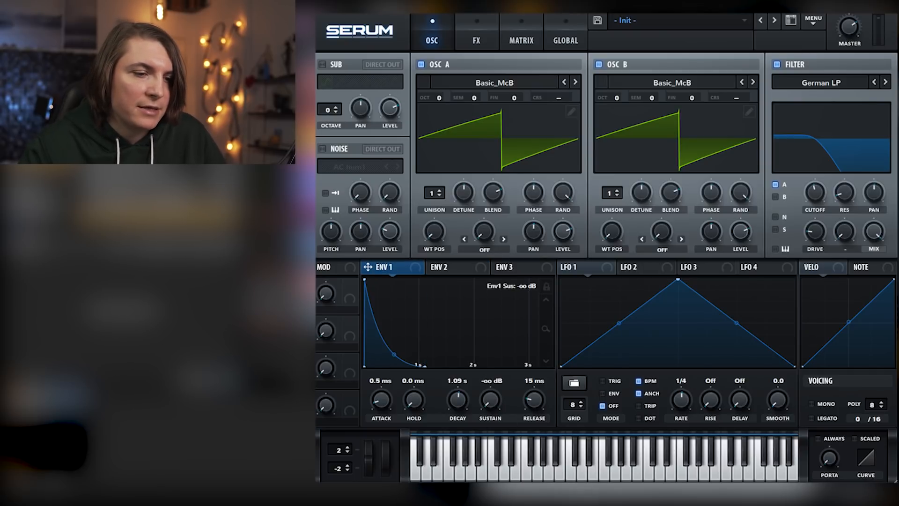
mouse_move(458, 401)
mouse_down()
mouse_move(457, 388)
mouse_move(459, 404)
mouse_up()
drag(439, 355, 430, 336)
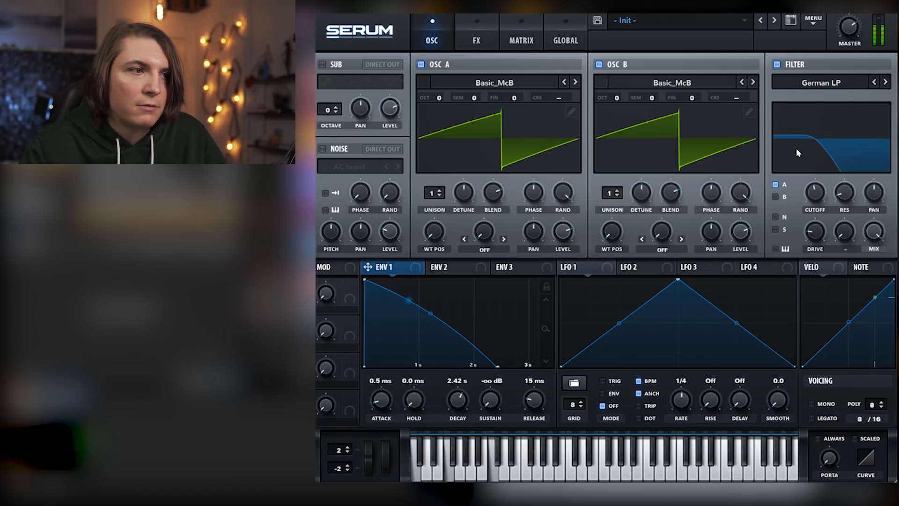
drag(538, 404, 541, 393)
drag(459, 401, 491, 395)
Set envelope 2 to 0% sustain and a 1000 ms decay with a gently curved slope
click(448, 268)
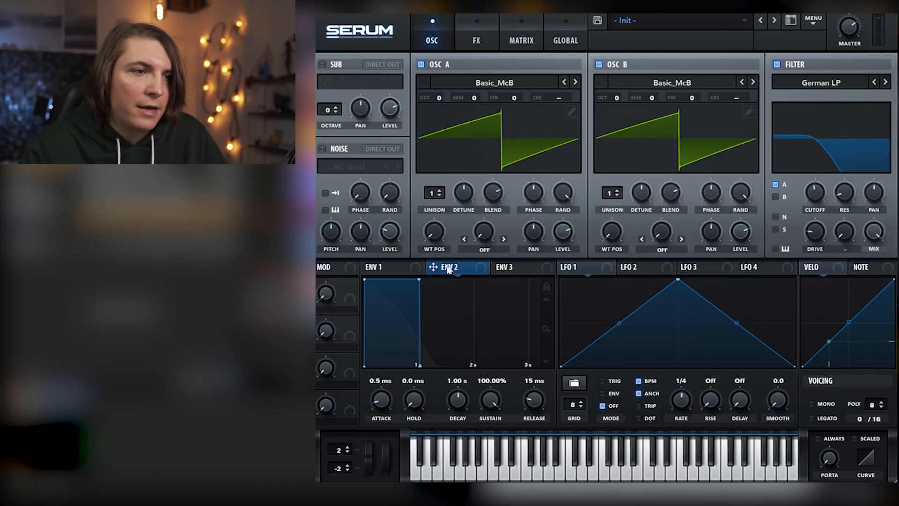
drag(489, 392, 461, 400)
drag(426, 358, 430, 346)
double_click(453, 407)
Modulate the filter cutoff with envelope 2 from a base of about 46 Hz, and route oscillator B through the filter
drag(446, 271, 819, 217)
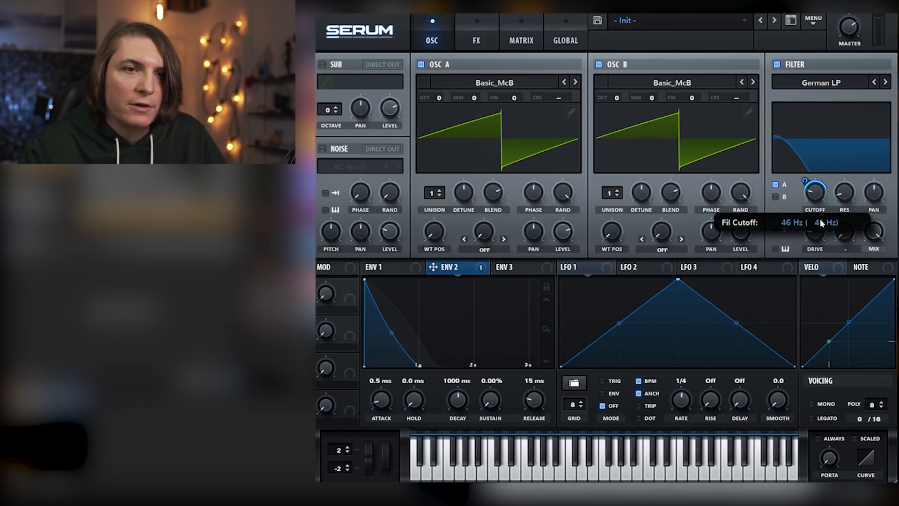
drag(805, 183, 806, 175)
click(775, 197)
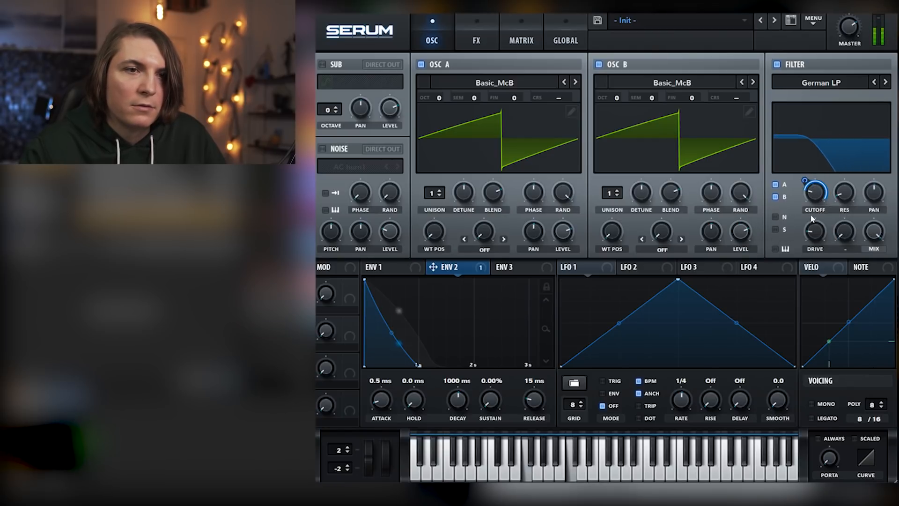
Set envelope 2's release to 1.09 s and lengthen envelope 1's release
mouse_move(548, 405)
mouse_down()
mouse_move(543, 384)
mouse_move(536, 398)
mouse_up()
click(389, 267)
click(445, 267)
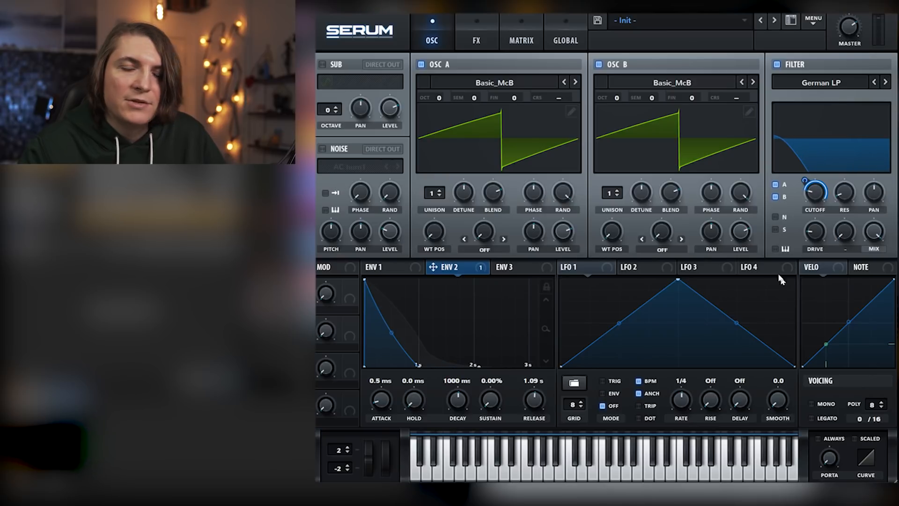
Enable the distortion, chorus and delay effects, and adjust the chorus mix
click(485, 38)
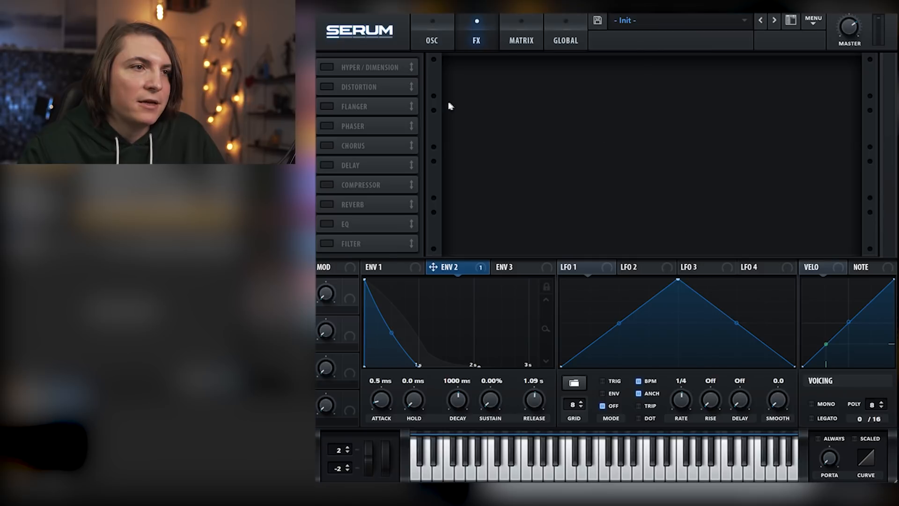
click(338, 92)
mouse_move(745, 73)
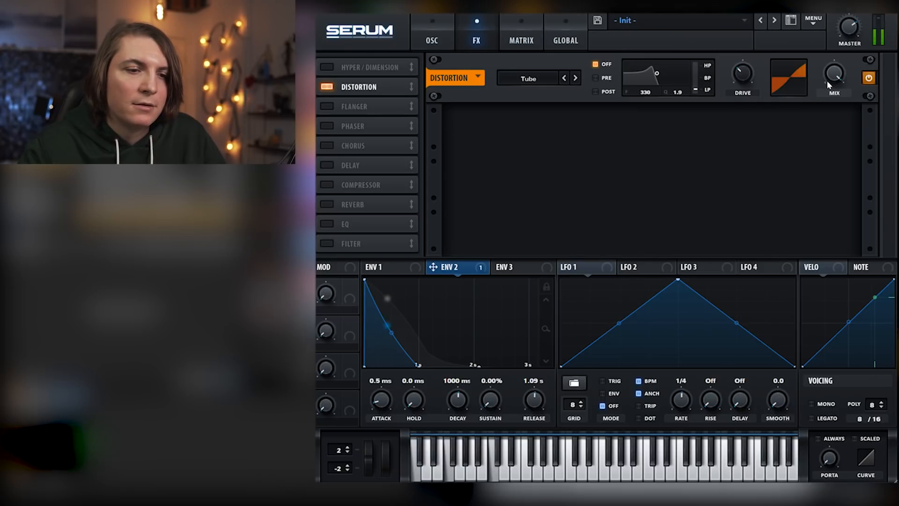
click(327, 146)
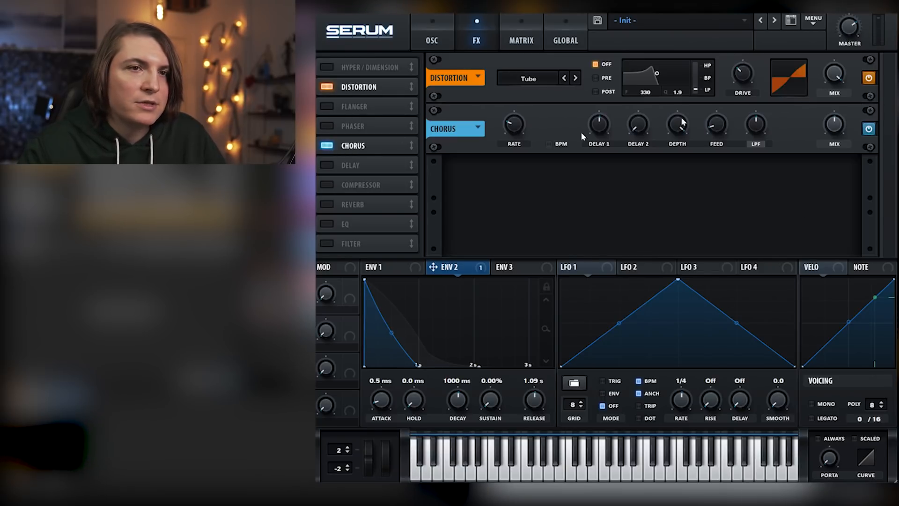
drag(829, 128, 832, 133)
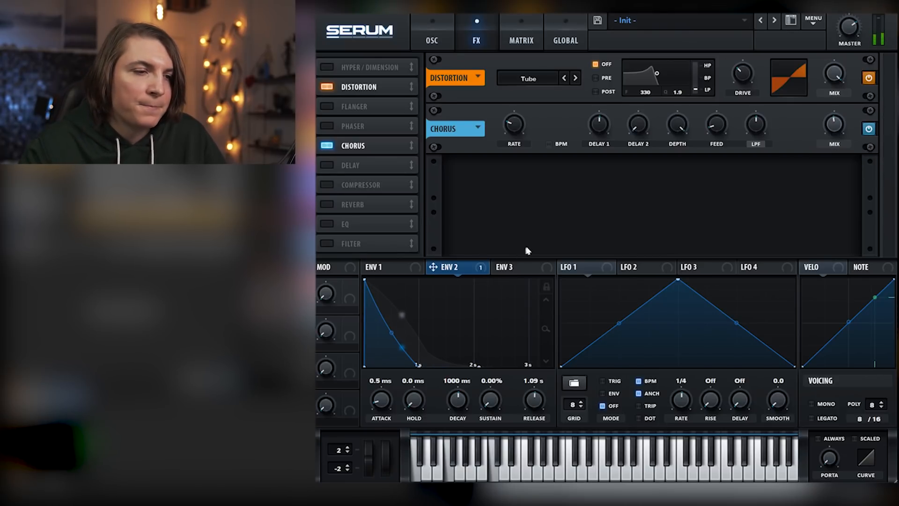
click(328, 167)
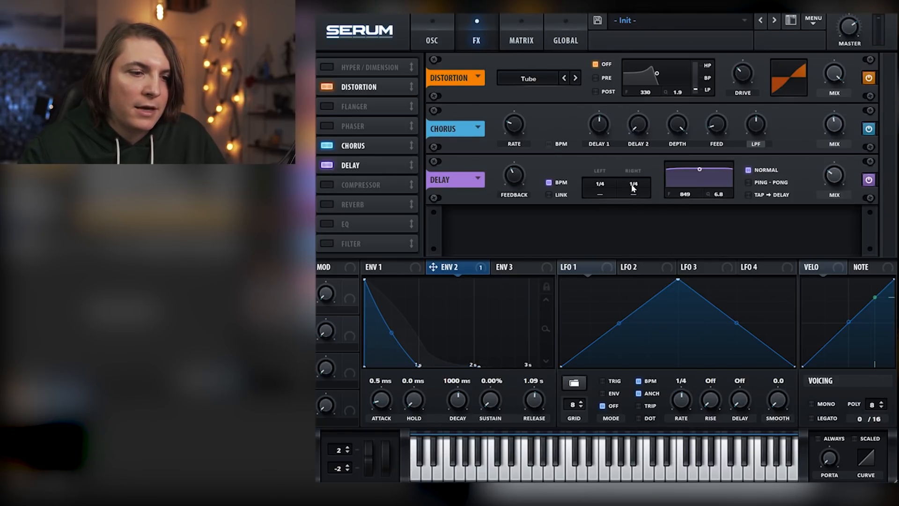
Set both delay times to dotted 1/8 in ping-pong mode, with a 55% mix and the delay filter at 1228 Hz, Q 2.9
drag(596, 184, 606, 198)
click(748, 184)
drag(836, 170, 838, 151)
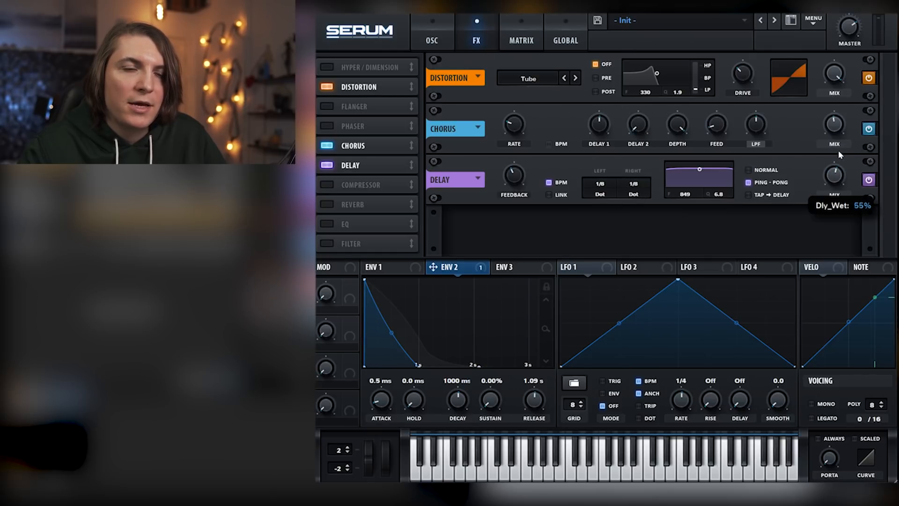
drag(701, 171, 703, 179)
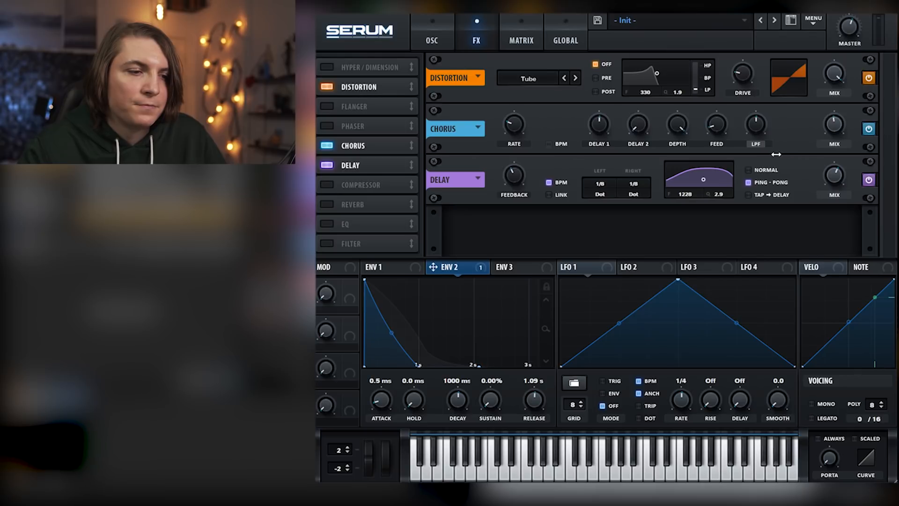
Enable the MG Low 6 filter effect directly after the delay and modulate its cutoff by 41 with LFO 1 at a 16 bar rate
drag(361, 235, 361, 186)
click(329, 184)
drag(621, 225, 621, 224)
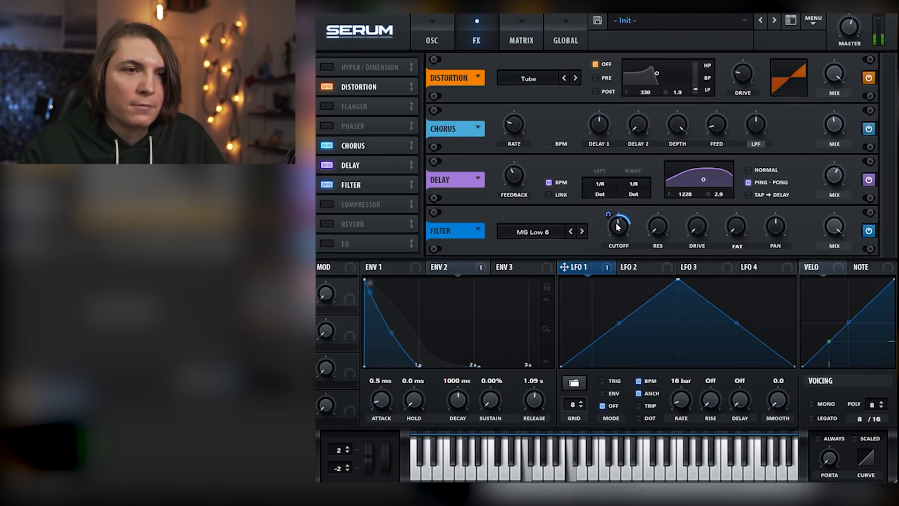
drag(611, 215, 612, 209)
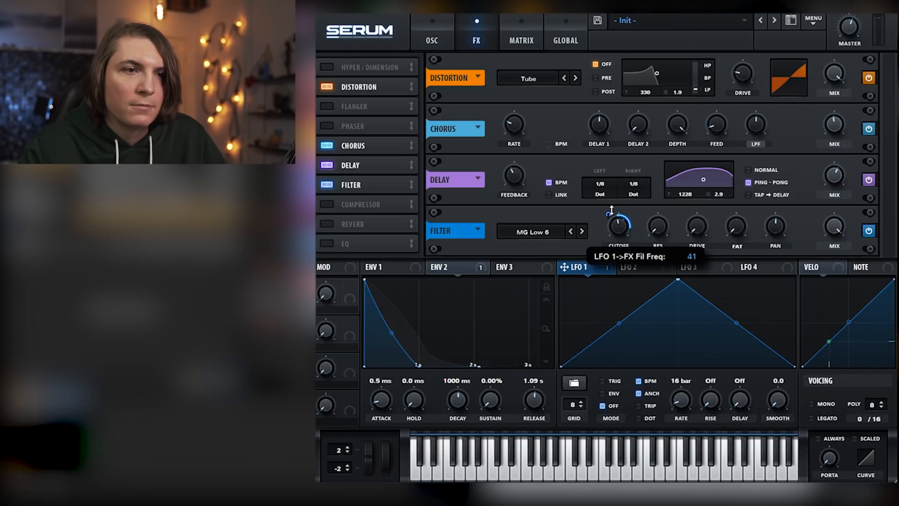
Enable the compressor effect and adjust its threshold
click(348, 206)
scroll(397, 209, down, 2)
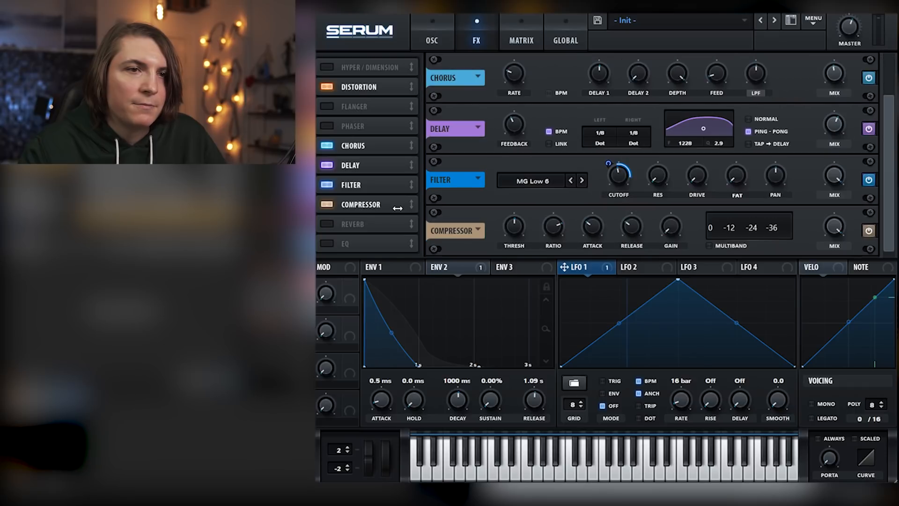
drag(514, 226, 514, 214)
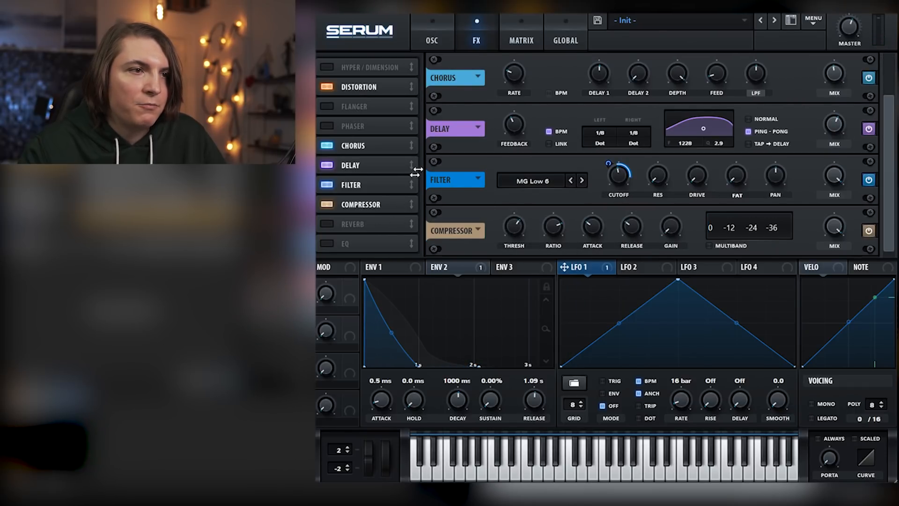
Enable the reverb effect ahead of the compressor and adjust its mix
drag(358, 228, 353, 203)
click(325, 205)
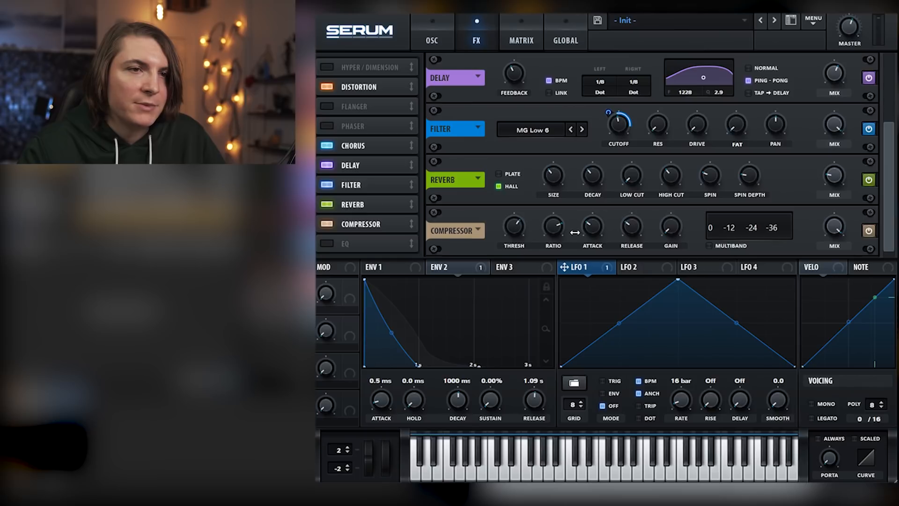
drag(838, 175, 838, 165)
key(space)
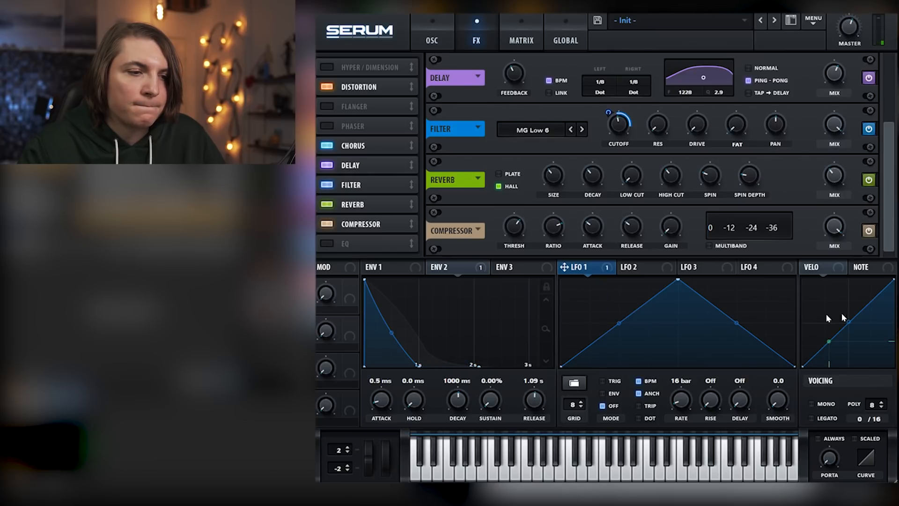
Raise the reverb's mix, lengthen its decay, and increase its size and spin
drag(836, 182, 839, 168)
drag(600, 178, 599, 163)
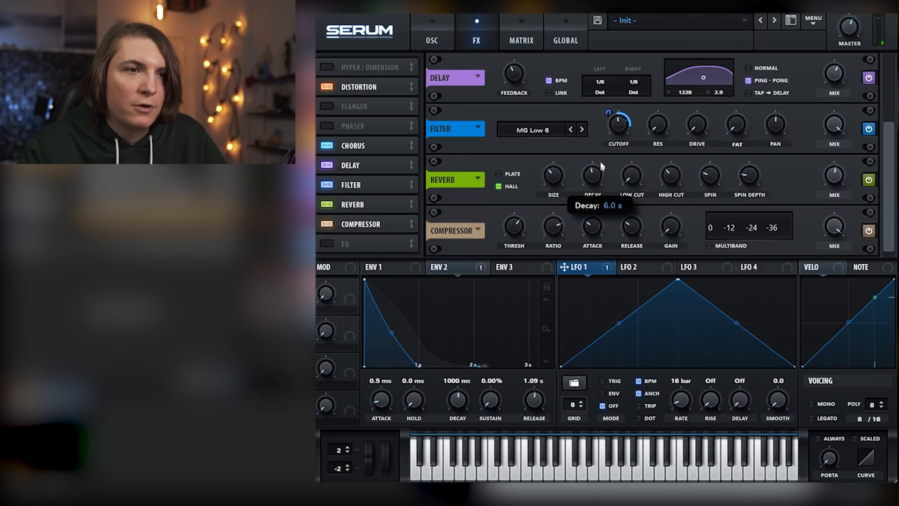
drag(548, 176, 547, 163)
key(space)
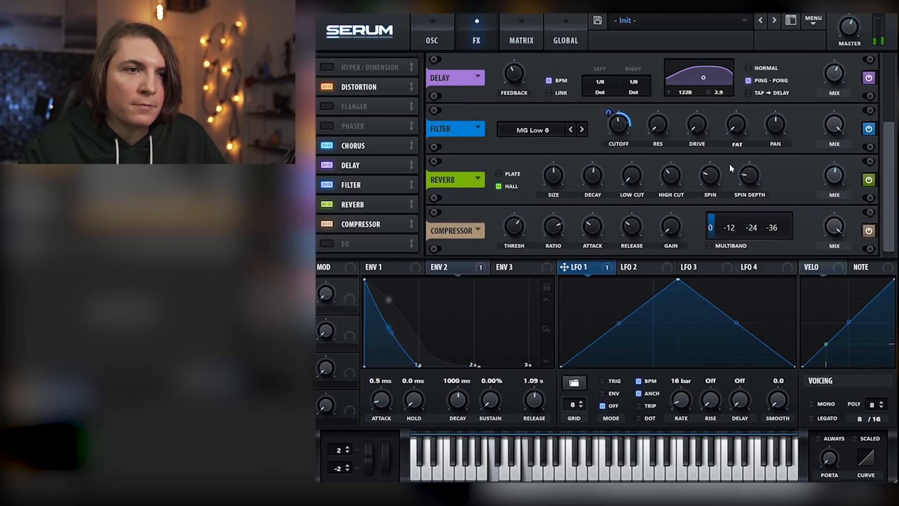
drag(718, 175, 719, 161)
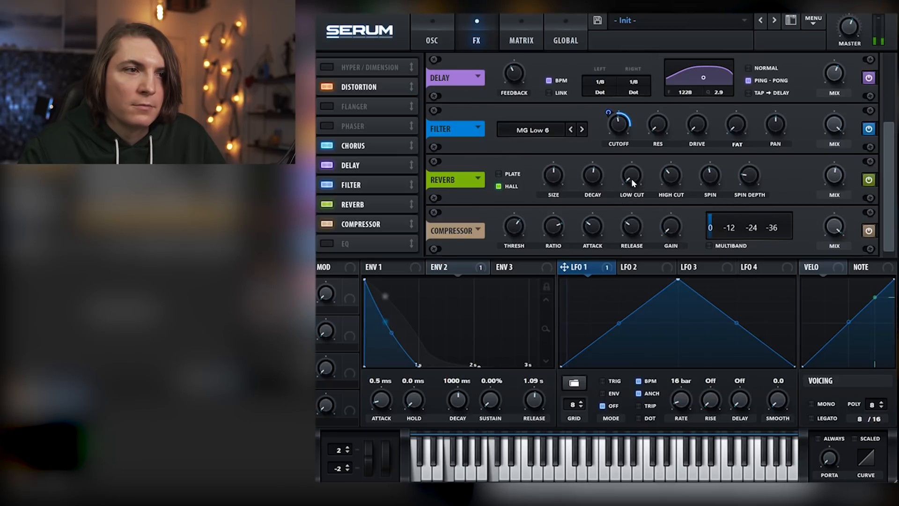
mouse_move(613, 125)
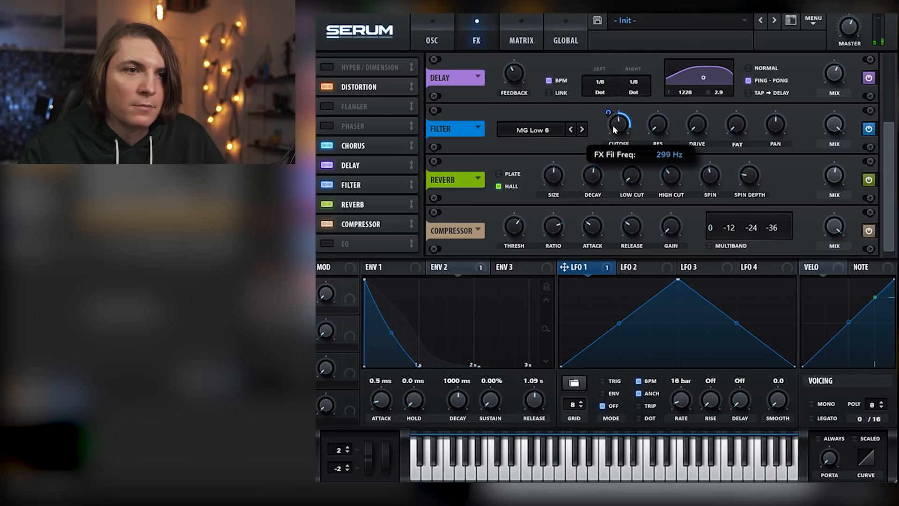
Enable the EQ effect with a low cut at 56% Q and a high cut at a raised frequency
click(329, 244)
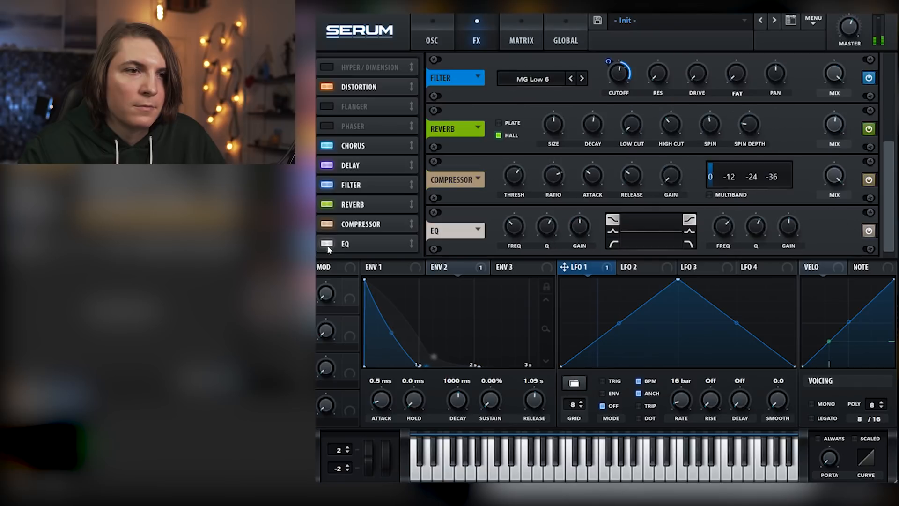
click(612, 243)
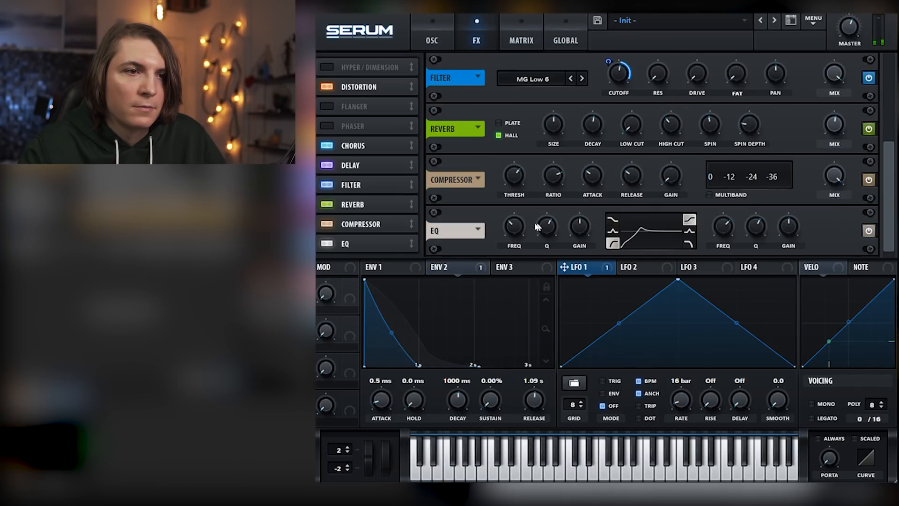
mouse_move(547, 235)
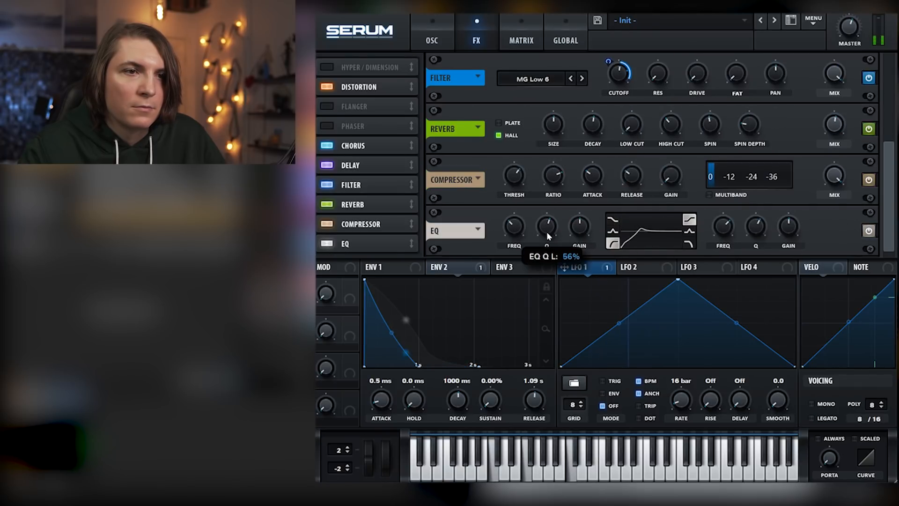
click(689, 243)
drag(728, 218, 757, 229)
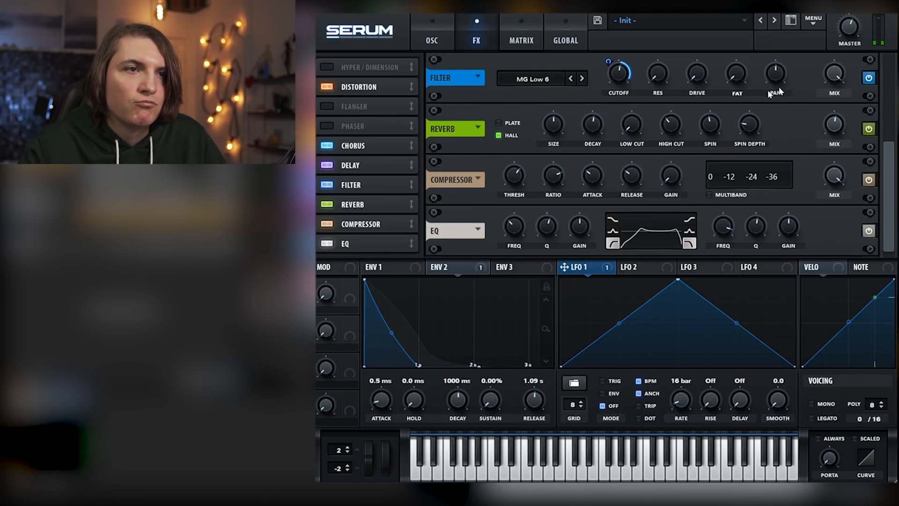
Compare the oscillator settings with the effects chain and raise the delay's mix
click(432, 36)
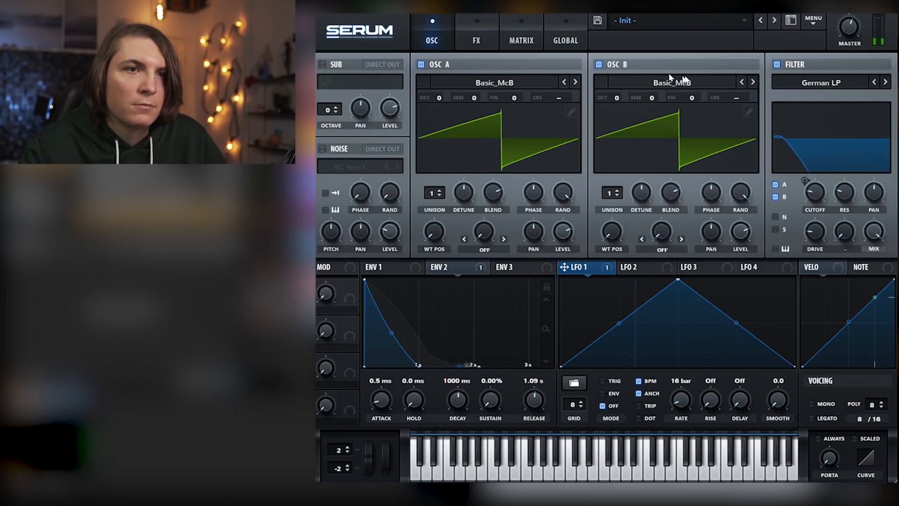
click(482, 26)
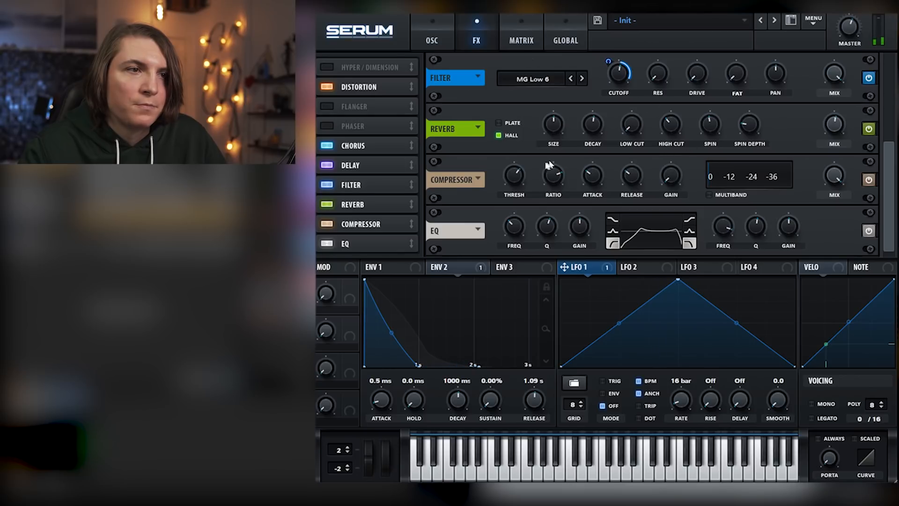
click(370, 167)
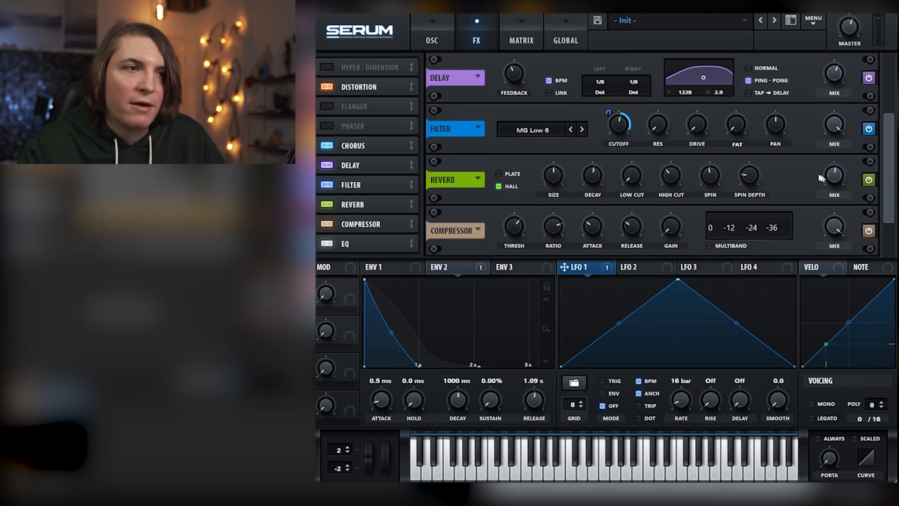
mouse_move(838, 75)
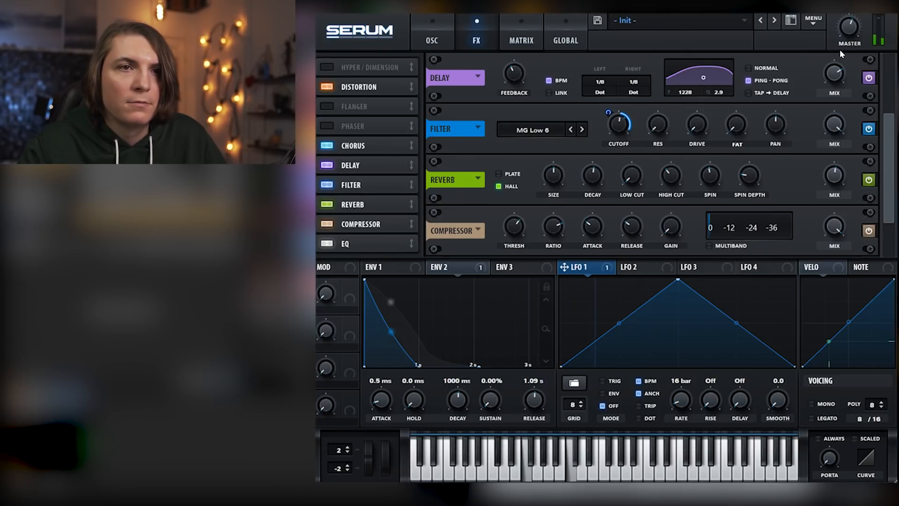
Adjust the amount of envelope 2's modulation on the main filter cutoff and raise the base cutoff
click(440, 28)
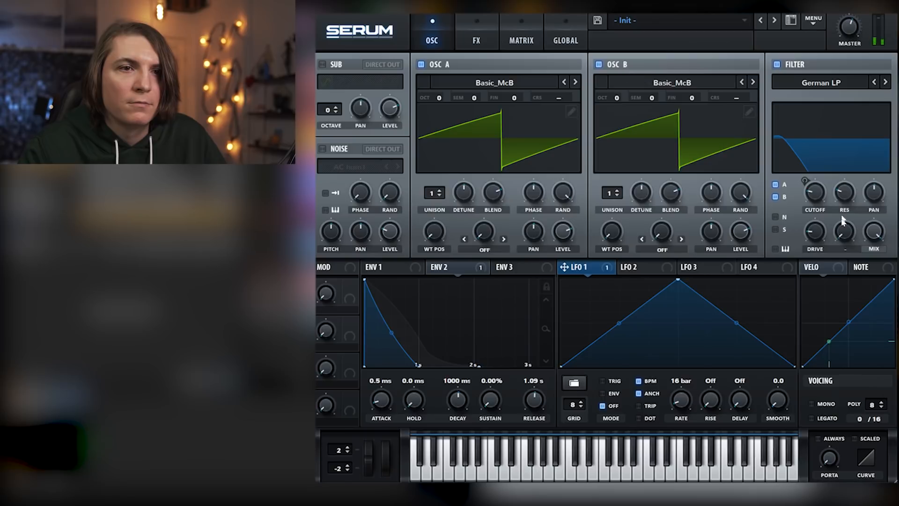
click(805, 181)
drag(805, 181, 804, 204)
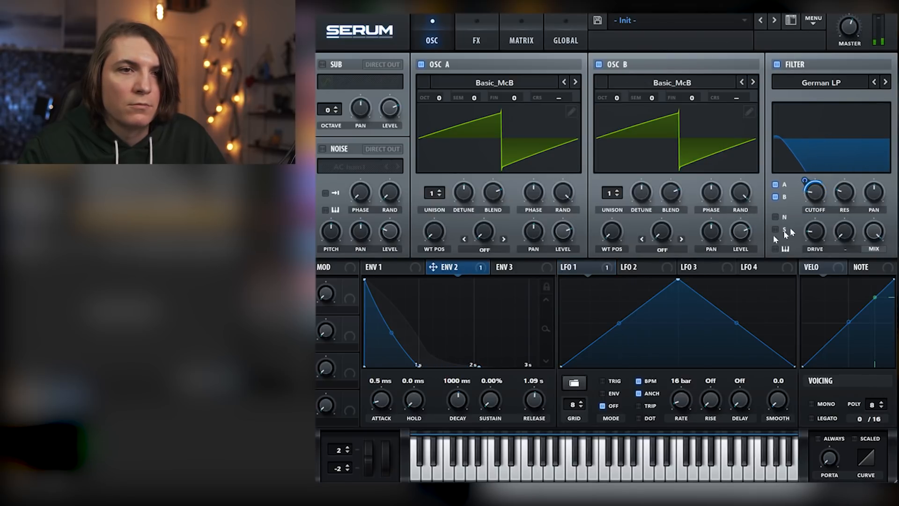
mouse_move(805, 181)
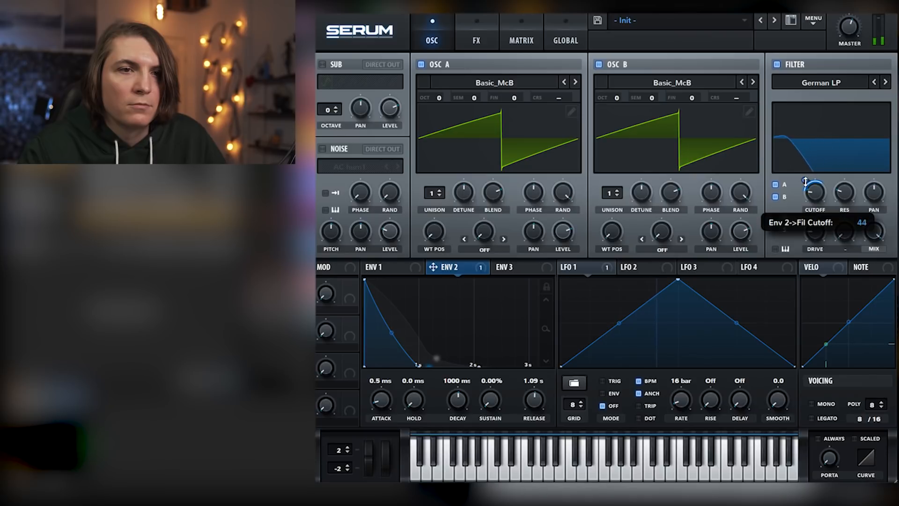
mouse_move(806, 182)
mouse_down()
mouse_move(807, 174)
mouse_move(818, 199)
mouse_move(818, 188)
mouse_up()
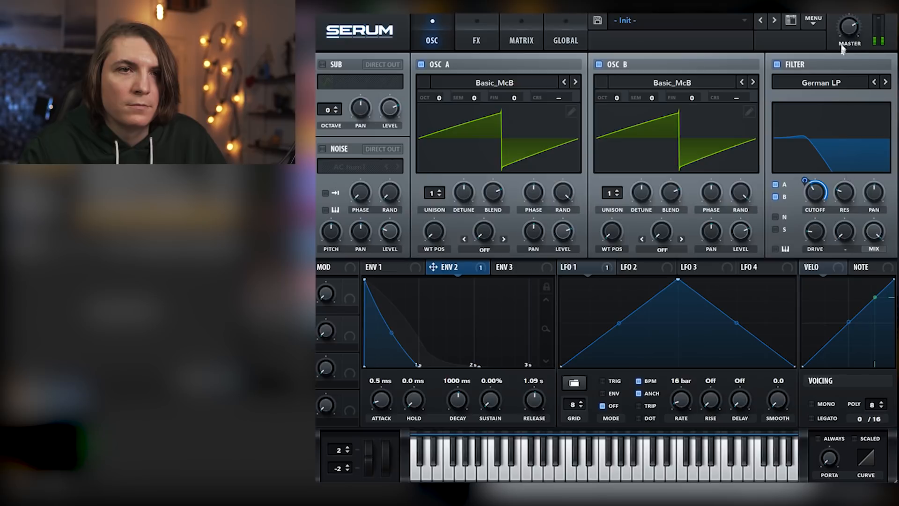
mouse_move(817, 193)
mouse_down()
mouse_move(816, 224)
mouse_move(815, 192)
mouse_up()
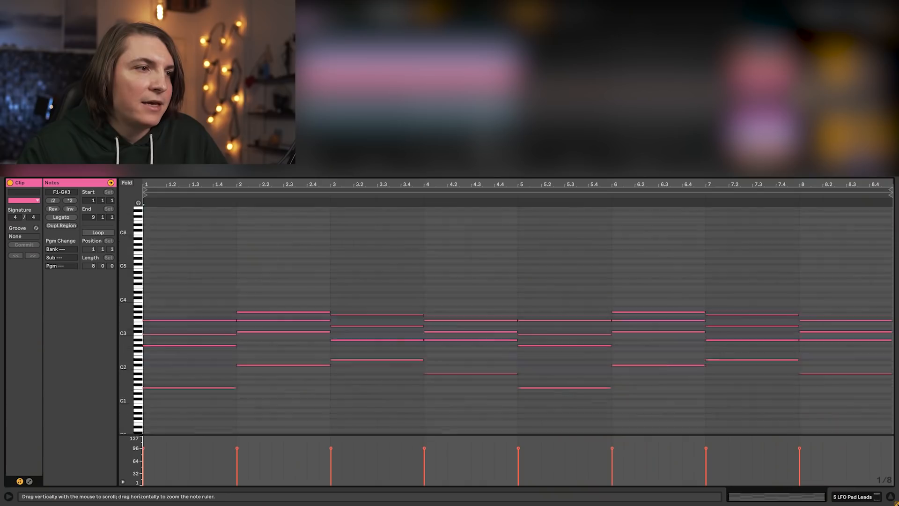
mouse_move(126, 329)
mouse_down()
mouse_move(157, 333)
mouse_move(143, 286)
mouse_move(158, 331)
mouse_move(158, 292)
mouse_move(127, 313)
mouse_up()
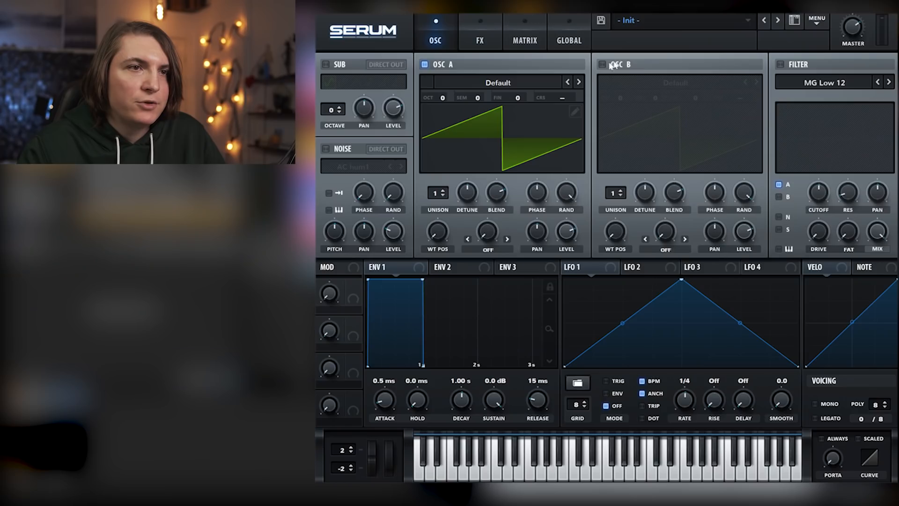
Enable oscillator B, and load the Basic Shapes wavetable into oscillator A at its square-wave position
click(603, 65)
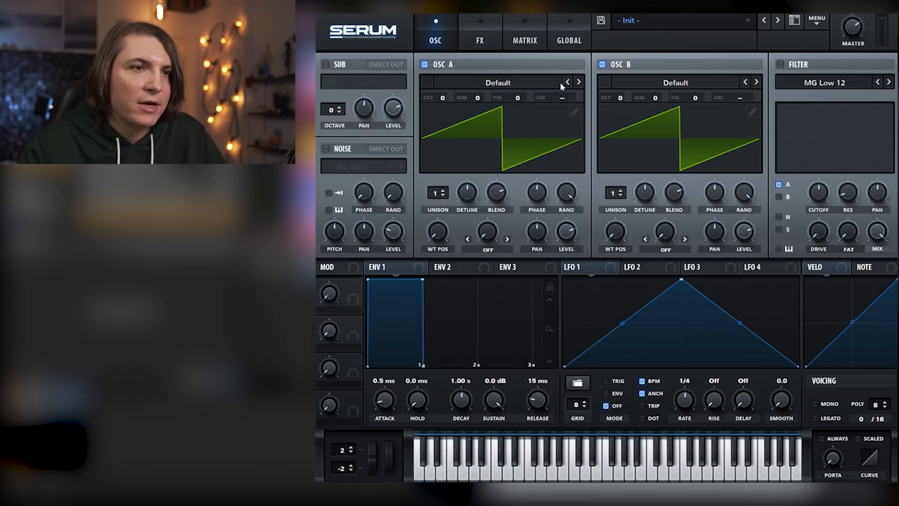
click(579, 82)
click(578, 83)
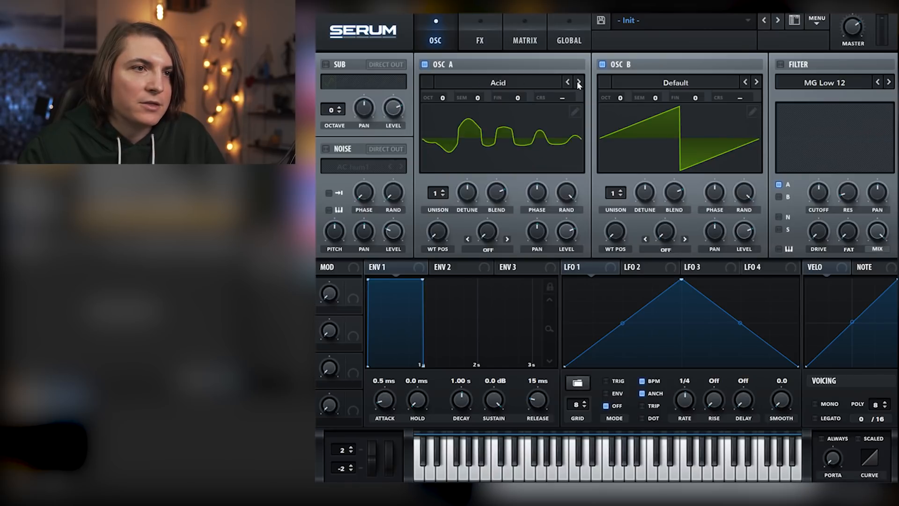
click(578, 83)
click(578, 83)
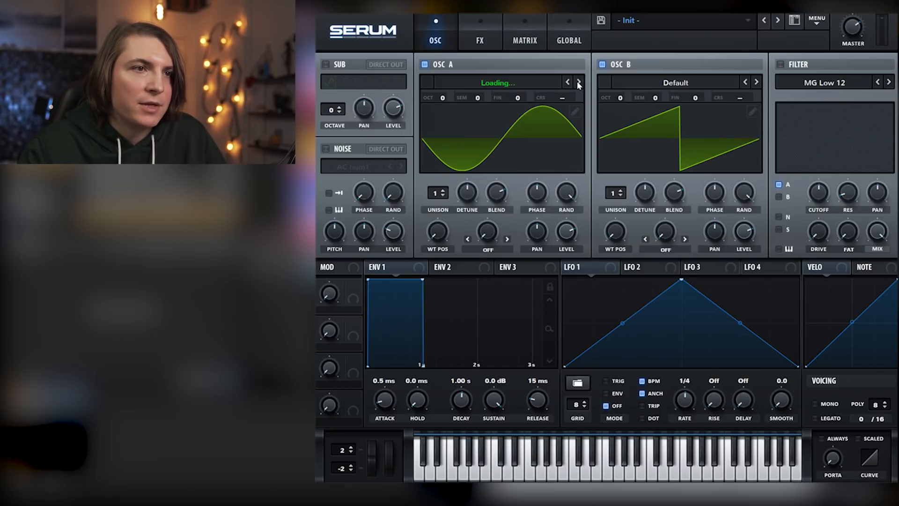
drag(444, 239, 444, 204)
Load the Basic Mg wavetable into oscillator B, move its wavetable position to a narrow pulse shape, and raise it one octave
click(756, 82)
click(756, 82)
click(755, 82)
click(745, 82)
drag(619, 236, 623, 146)
drag(620, 100, 715, 83)
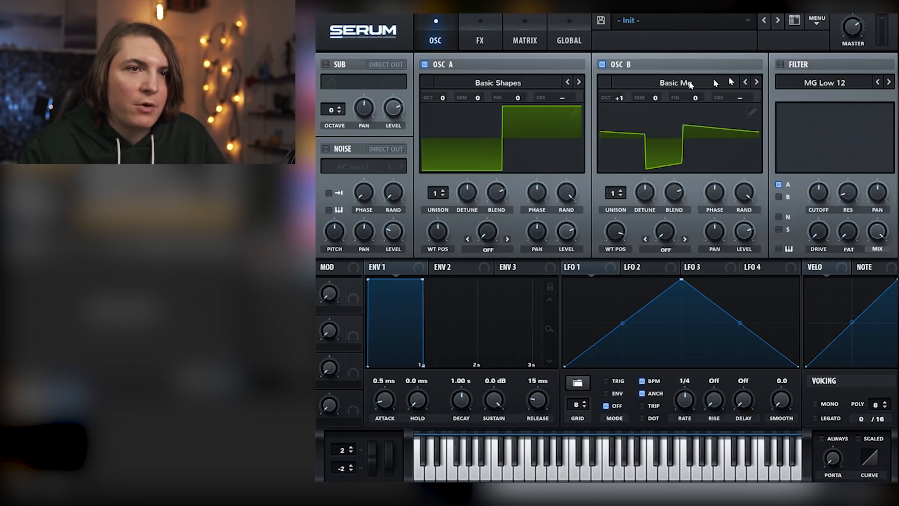
Enable the filter for both oscillators, and give oscillator B 6 and oscillator A 5 unison voices with reduced detune
click(780, 65)
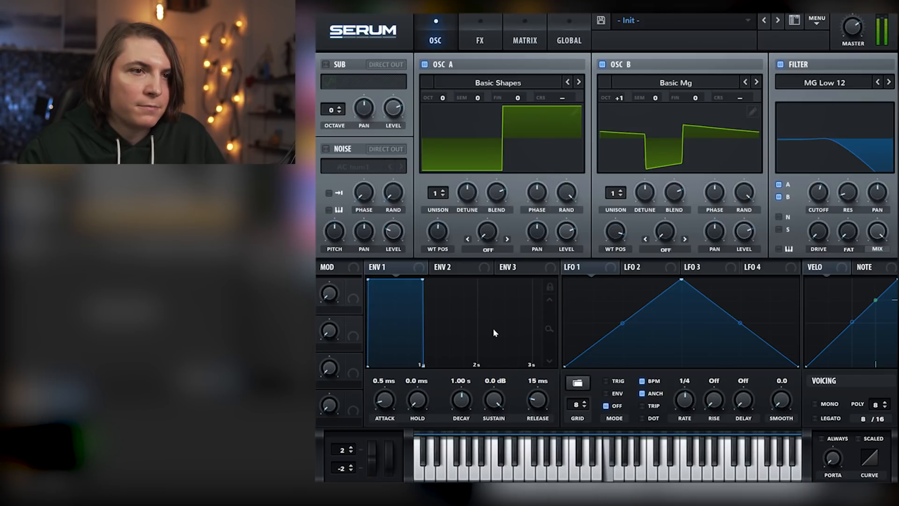
drag(614, 193, 620, 148)
click(618, 193)
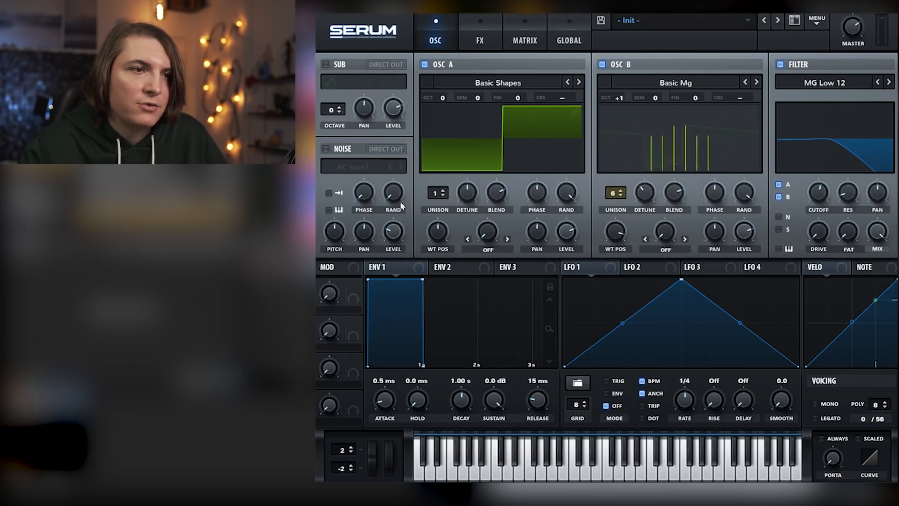
drag(435, 193, 442, 157)
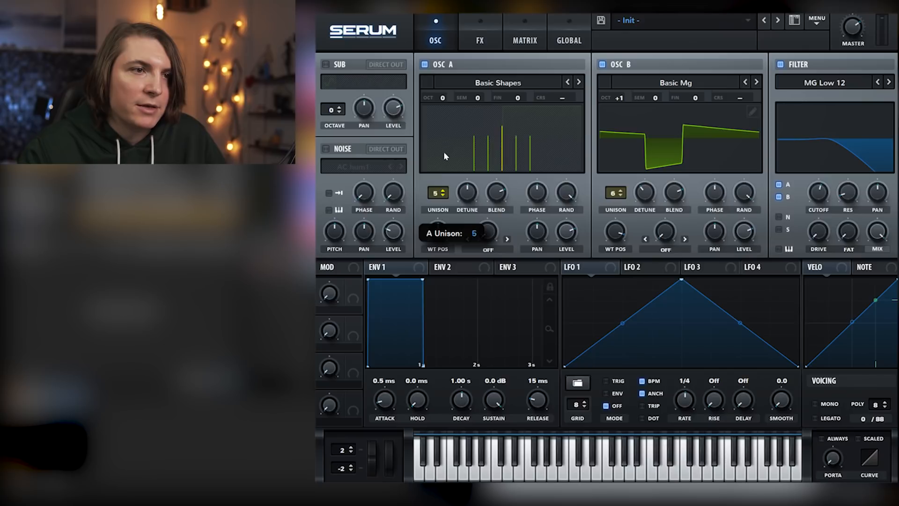
drag(470, 192, 477, 207)
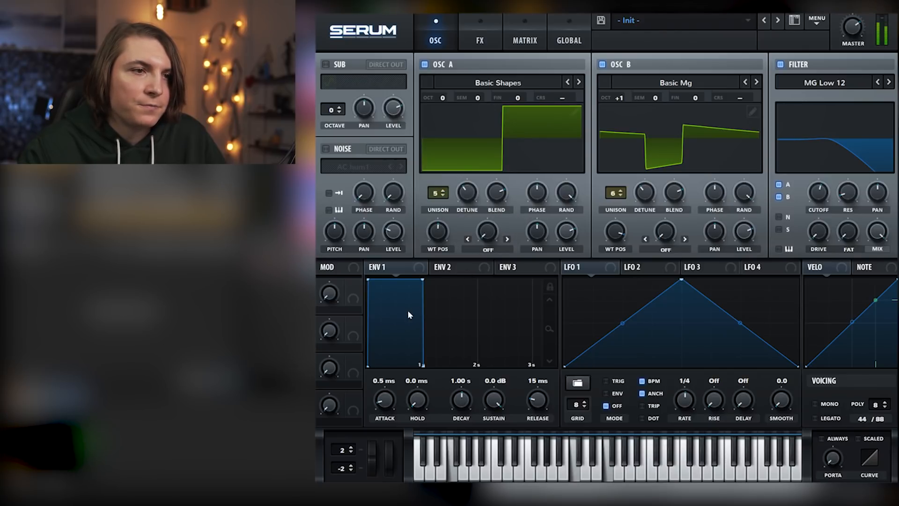
Set envelope 1's attack to 425 ms
drag(390, 401, 392, 370)
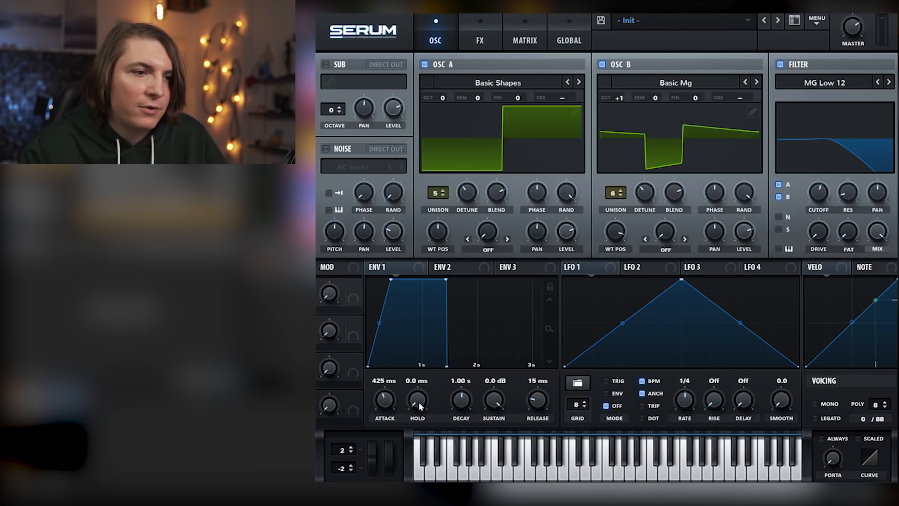
Set envelope 1's decay to 519 ms, sustain to -4.4 dB and release to 574 ms
drag(462, 401, 496, 434)
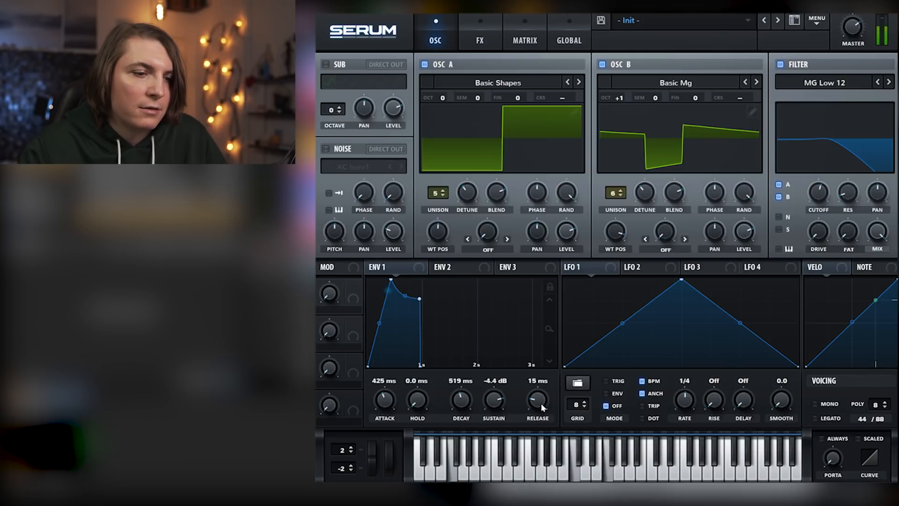
drag(538, 403, 539, 383)
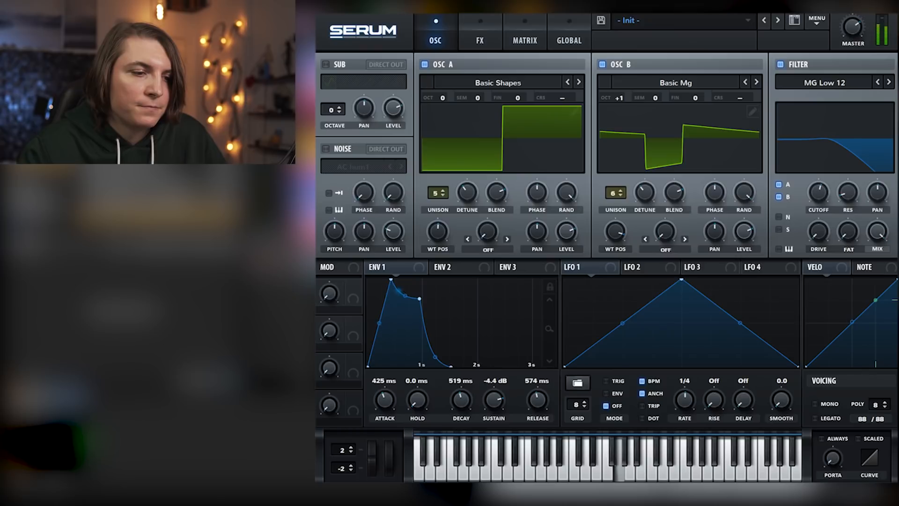
Shape envelope 2 with 260 ms attack, 957 ms decay and 0% sustain, and assign it to the filter cutoff
click(462, 268)
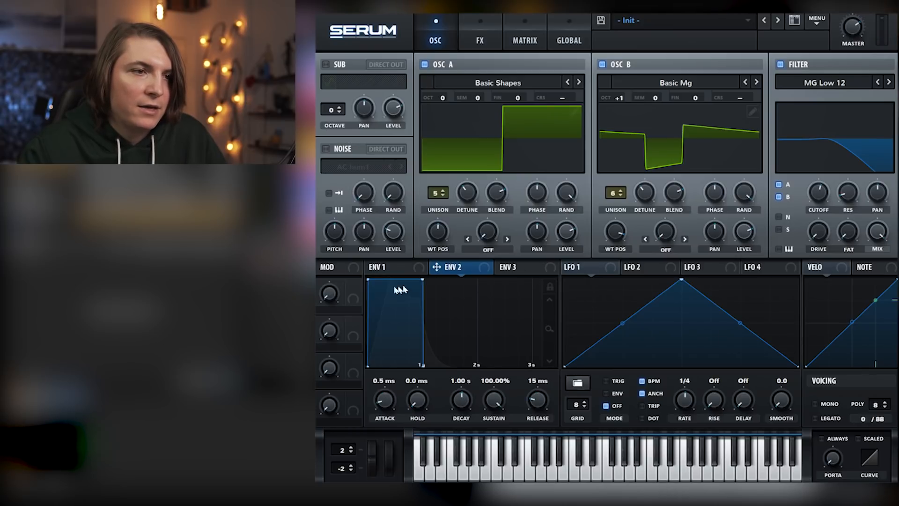
drag(392, 403, 389, 366)
drag(462, 403, 494, 440)
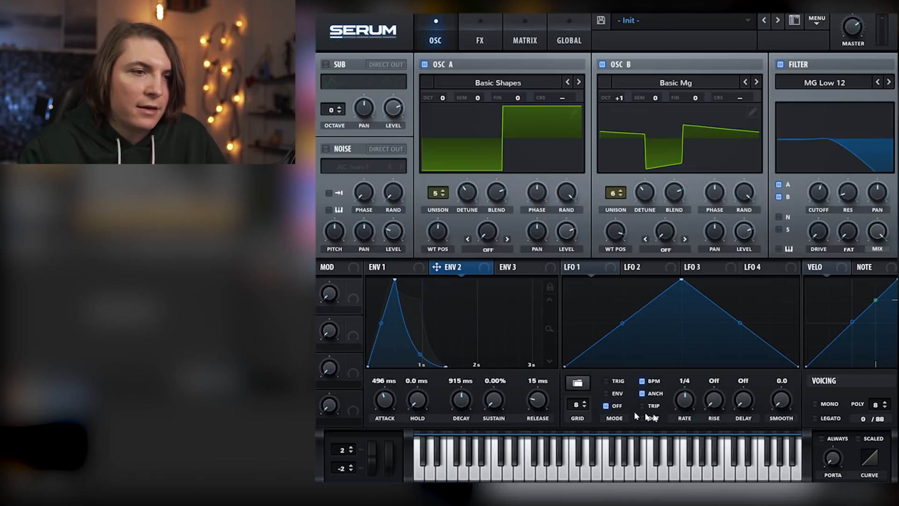
drag(463, 397, 463, 396)
drag(384, 401, 387, 412)
drag(668, 270, 810, 191)
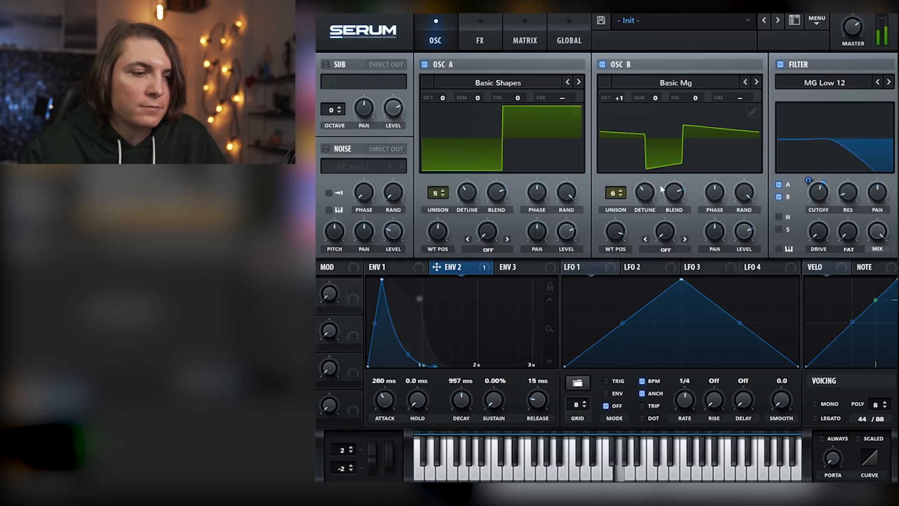
Enable the AC hum1 noise oscillator, lower its level, and modulate that level with envelope 2
click(326, 149)
drag(394, 235, 396, 233)
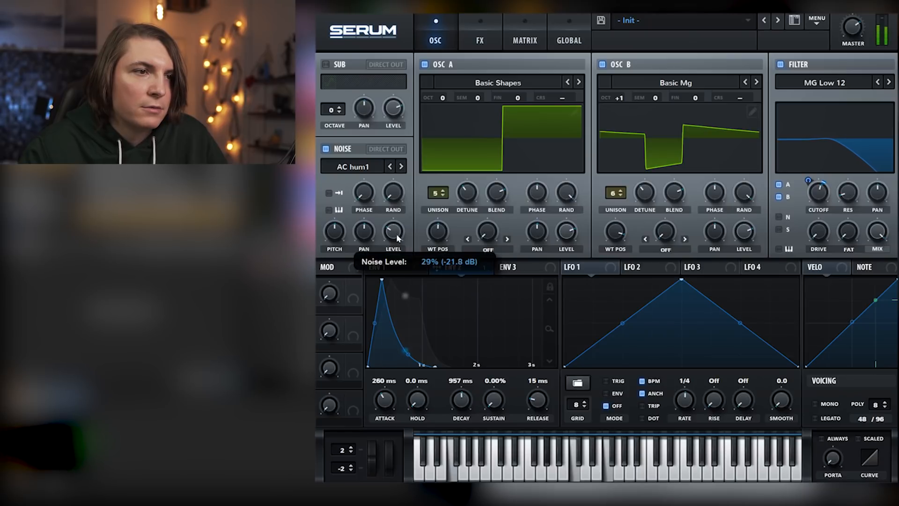
mouse_move(385, 240)
mouse_down()
mouse_move(388, 272)
mouse_move(389, 246)
mouse_up()
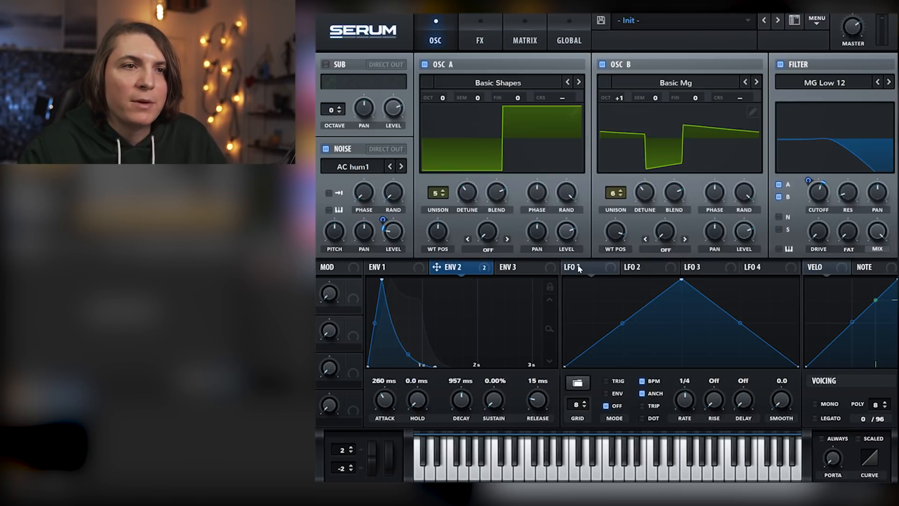
click(527, 33)
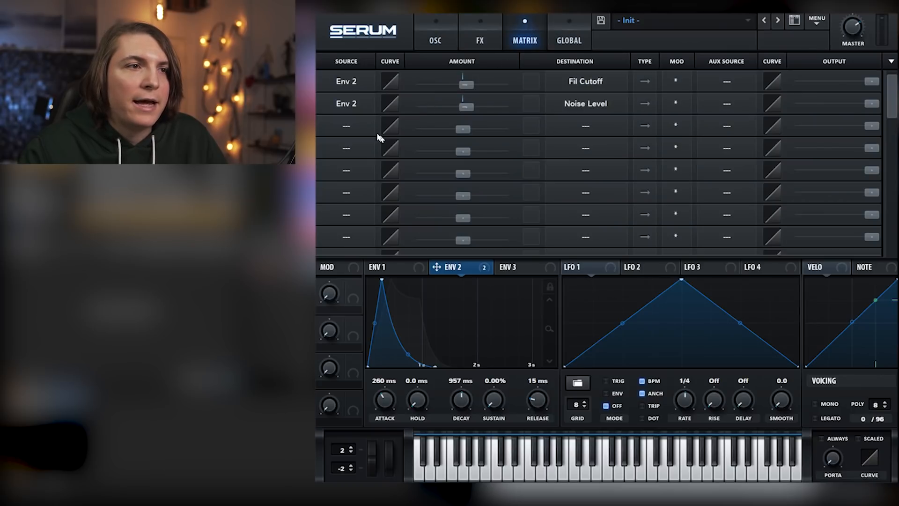
click(362, 129)
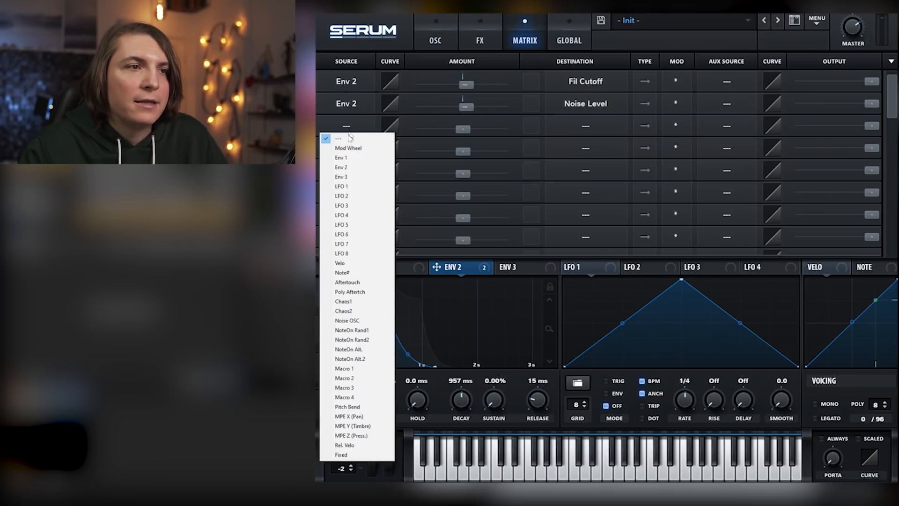
click(360, 188)
click(581, 125)
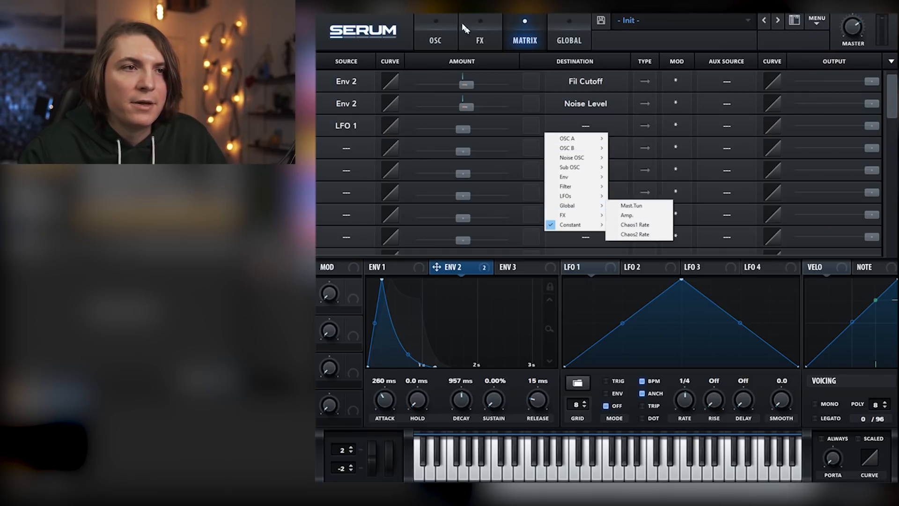
click(436, 37)
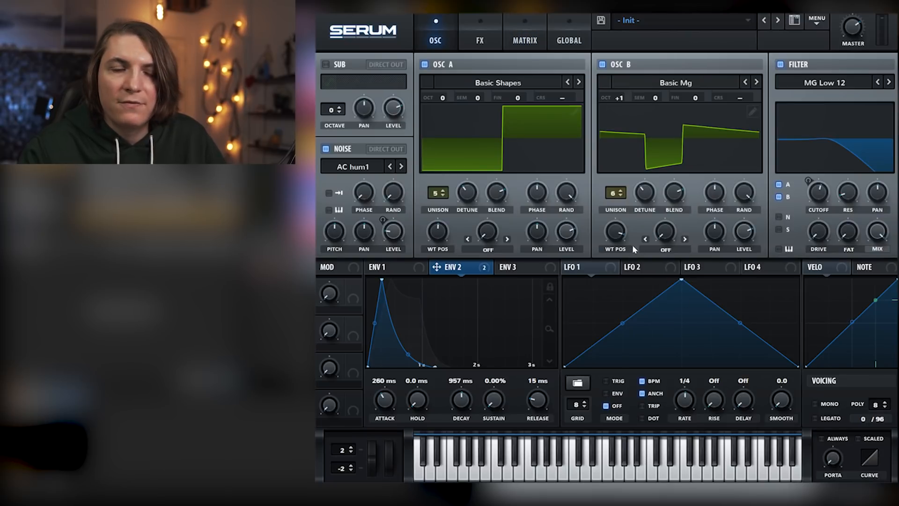
Assign LFO 1 to the levels of oscillator A, oscillator B and the noise oscillator
drag(592, 270, 737, 261)
drag(558, 228, 391, 238)
drag(384, 220, 382, 260)
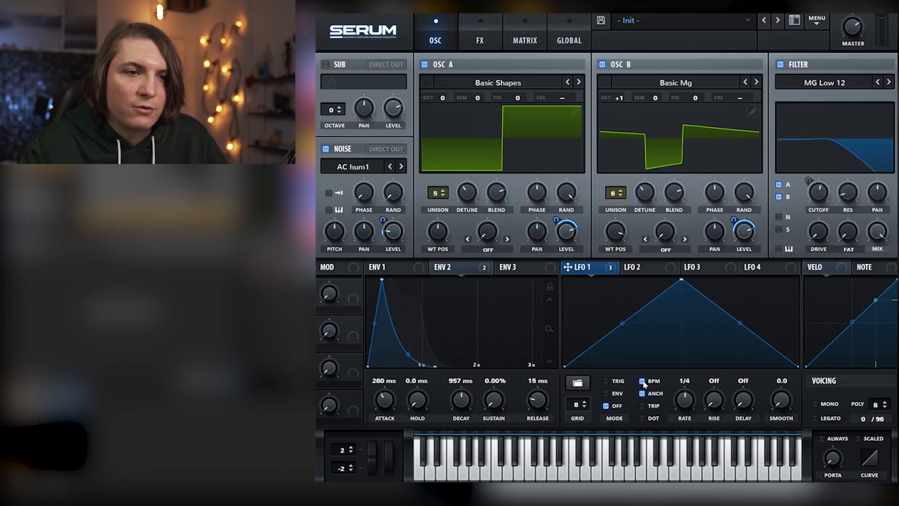
Turn off LFO 1's BPM sync, set its base rate to 0.000 Hz, and assign Macro 1 to control the rate
mouse_move(690, 398)
mouse_down()
mouse_move(687, 415)
mouse_move(693, 399)
mouse_move(689, 407)
mouse_up()
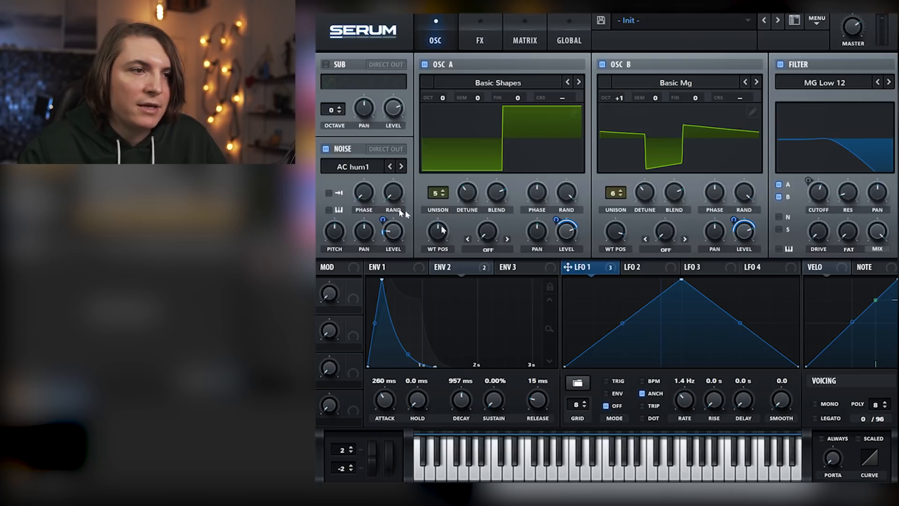
drag(352, 299, 684, 423)
drag(675, 387, 676, 367)
drag(328, 289, 362, 286)
Lower the filter cutoff slightly and raise Macro 1
drag(828, 194, 828, 207)
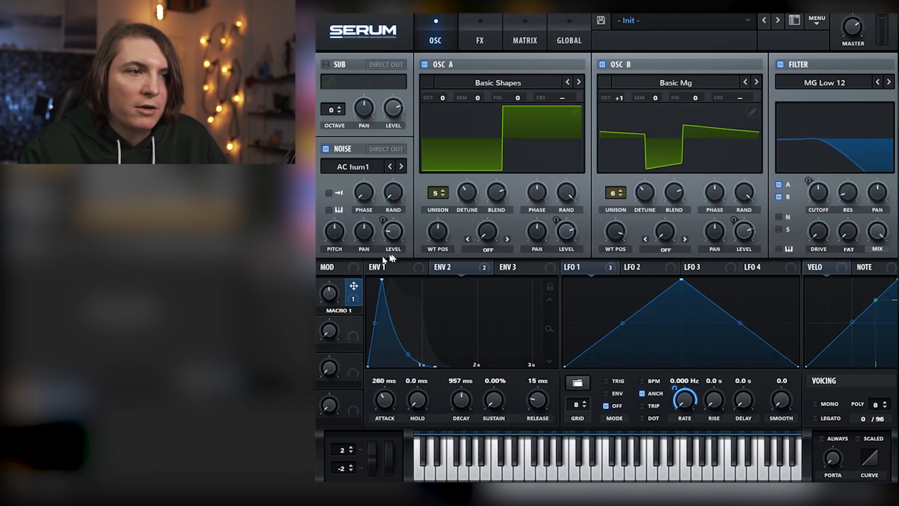
drag(329, 293, 348, 306)
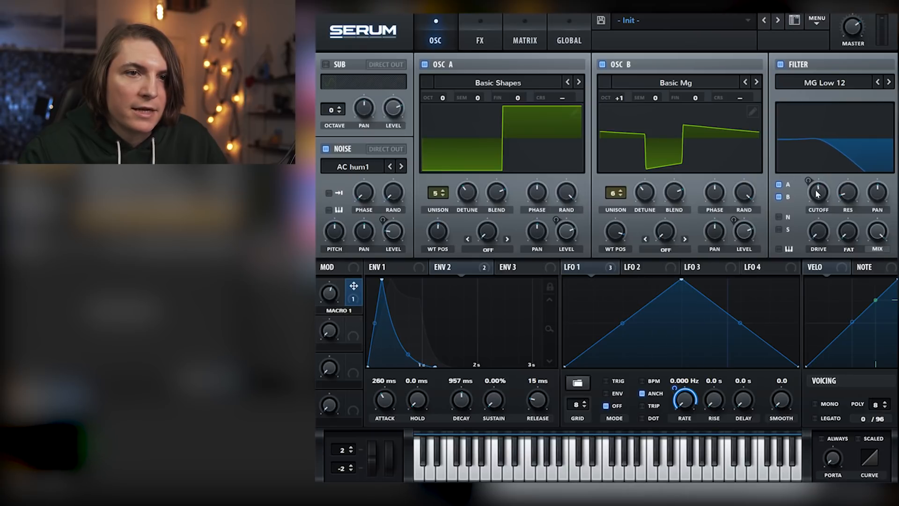
Enable delay and reverb, and set the delay to ping-pong with a 1/8 right time and its filter at 1281, Q 1.5
click(480, 40)
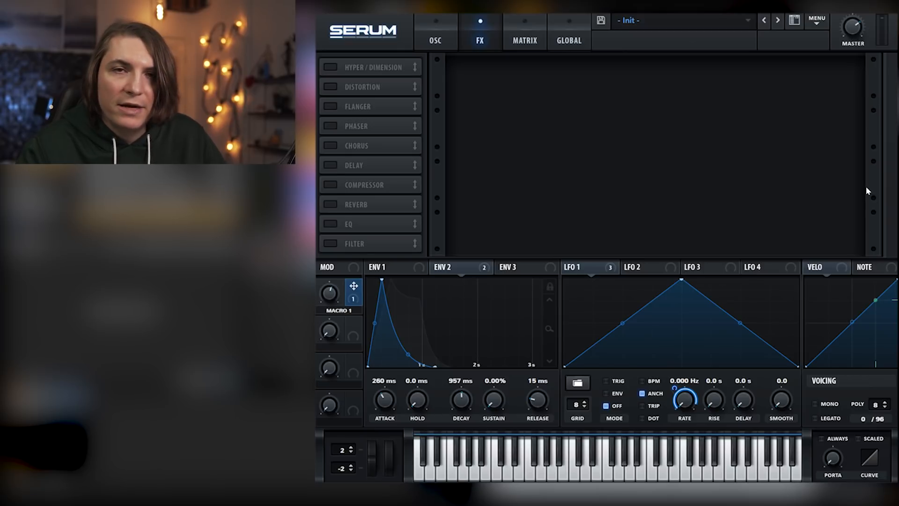
click(330, 166)
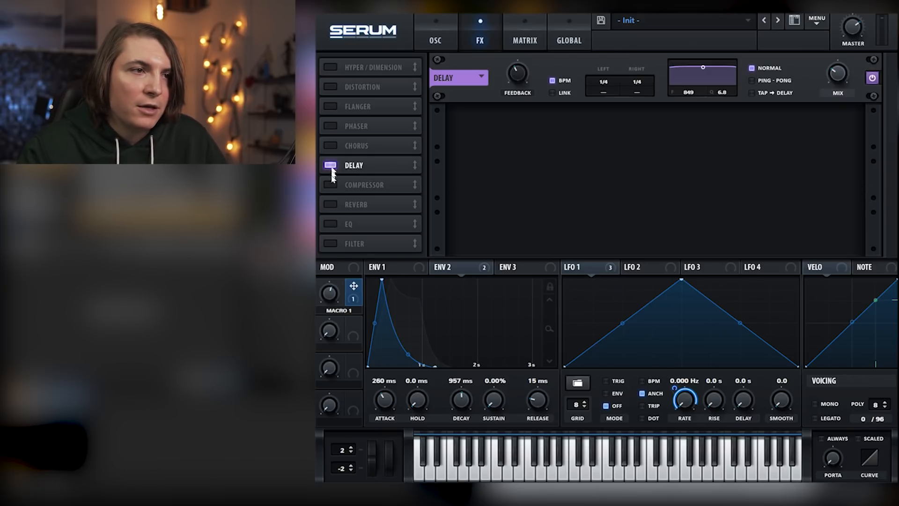
click(330, 204)
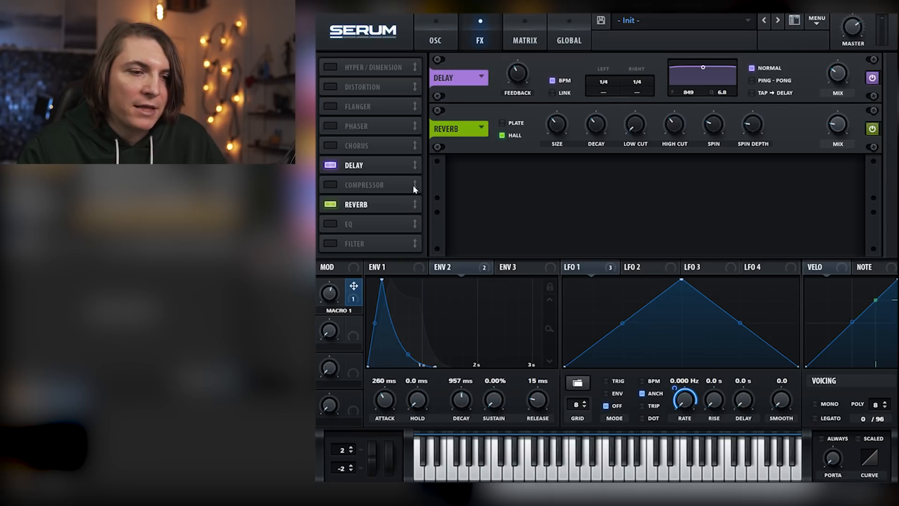
mouse_move(643, 82)
mouse_down()
mouse_move(646, 66)
mouse_move(647, 91)
mouse_up()
drag(704, 71, 705, 81)
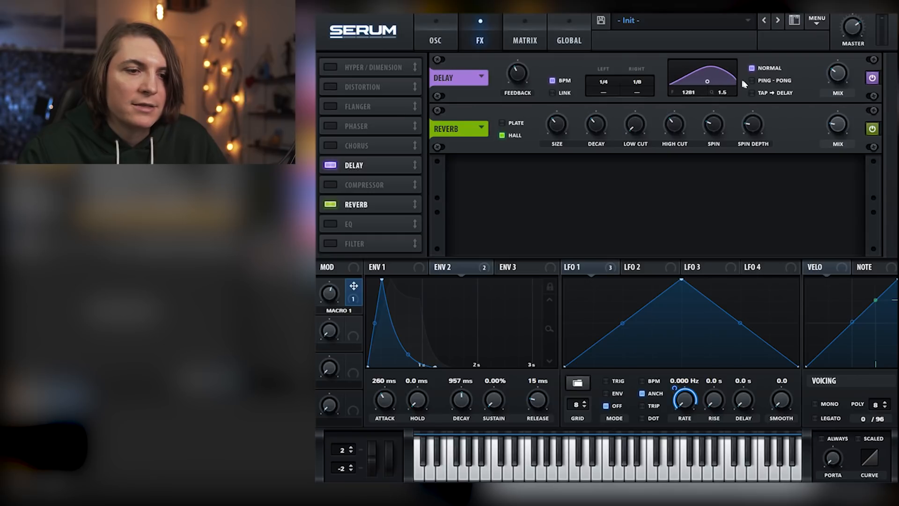
click(753, 80)
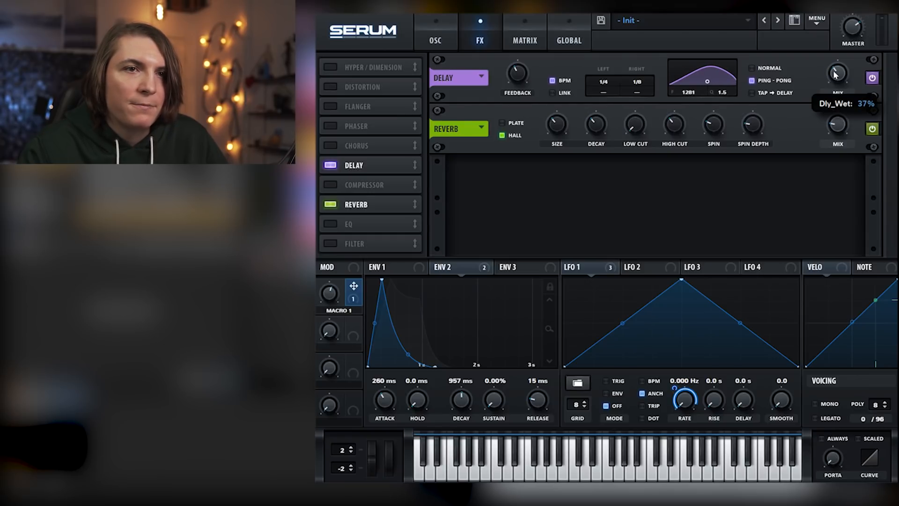
Readjust Macro 1, raise the delay mix, and move the delay filter to 1875 with Q 2.1
mouse_move(329, 306)
mouse_move(332, 296)
mouse_down()
mouse_move(337, 283)
mouse_move(338, 315)
mouse_move(340, 293)
mouse_move(345, 310)
mouse_up()
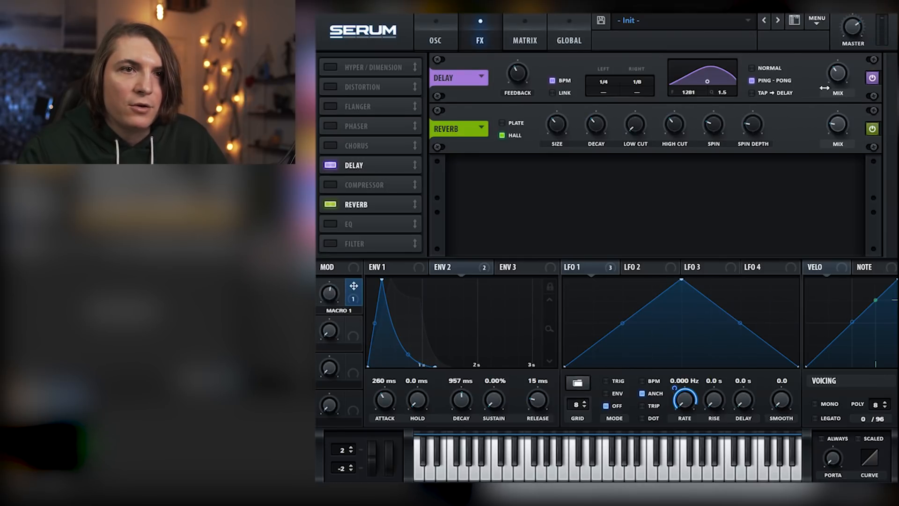
mouse_move(841, 69)
drag(707, 81, 711, 81)
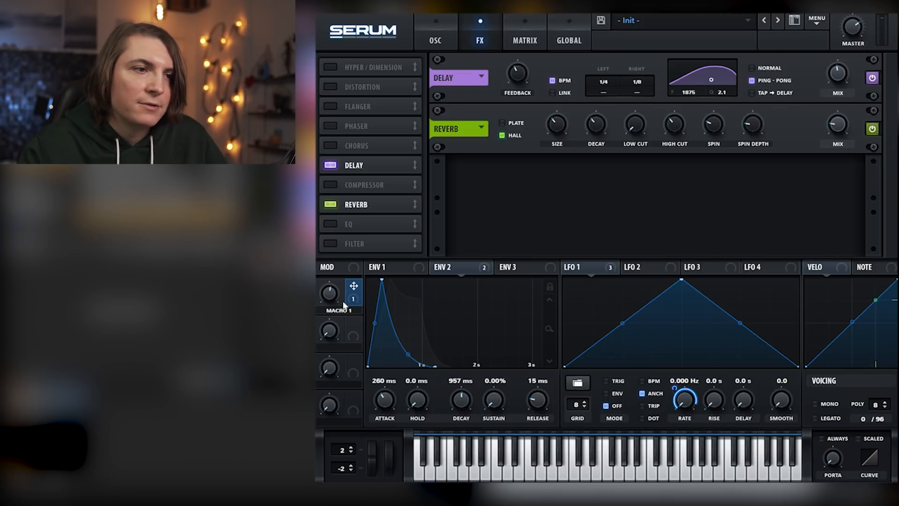
Audition the patch while sweeping Macro 1 to vary the LFO 1 rate
drag(329, 293, 337, 318)
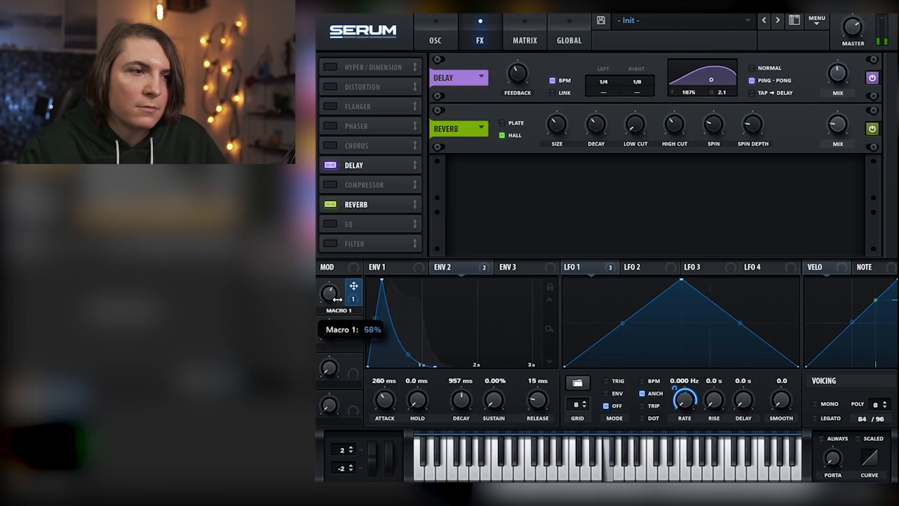
drag(336, 318, 339, 307)
key(space)
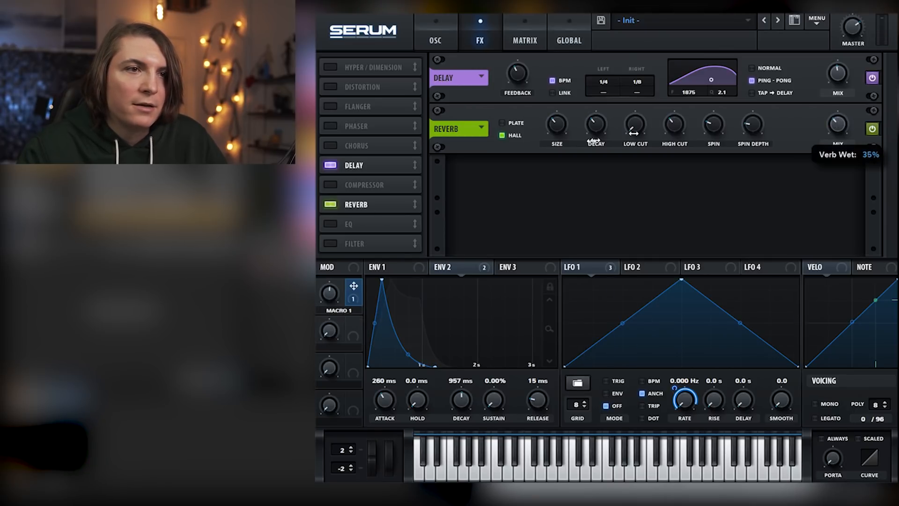
Set the reverb mix to 35% with a larger size, and play the patch while adjusting Macro 1
drag(564, 122, 564, 114)
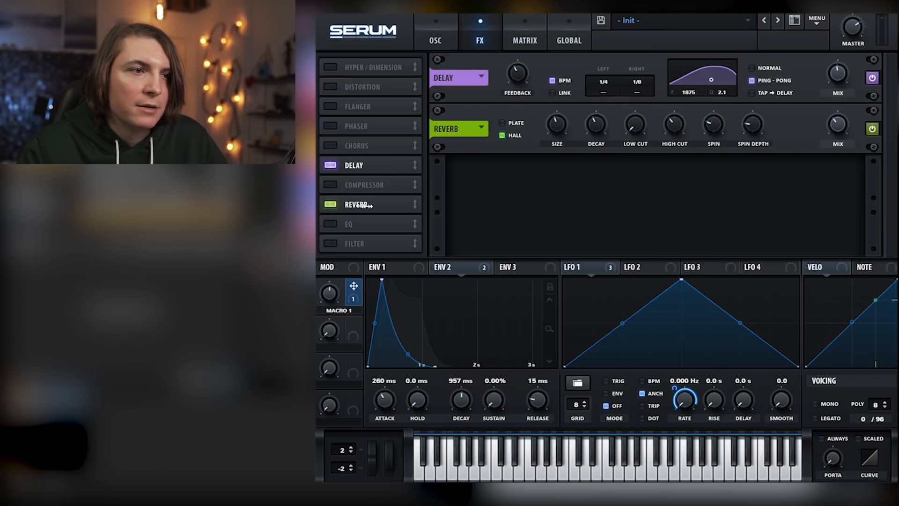
key(space)
mouse_move(335, 300)
mouse_down()
mouse_move(326, 306)
mouse_move(336, 289)
mouse_move(335, 324)
mouse_move(337, 313)
mouse_up()
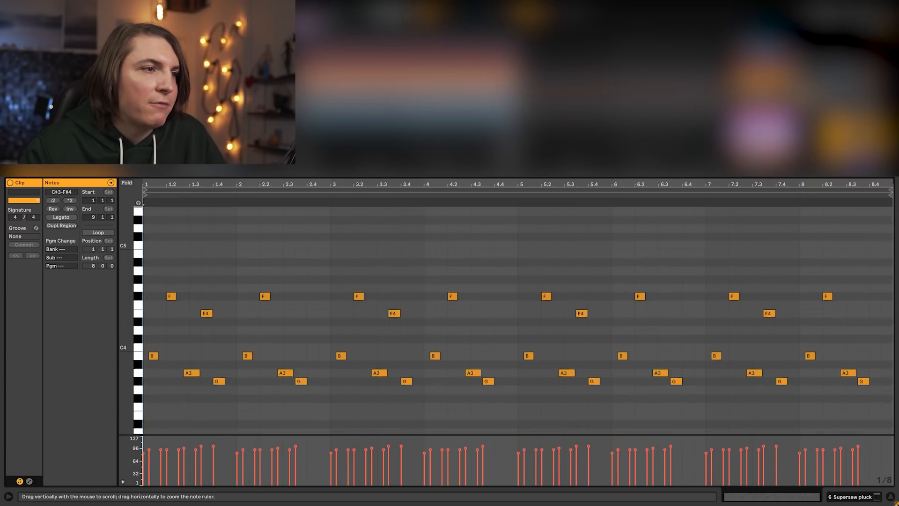
drag(129, 390, 129, 329)
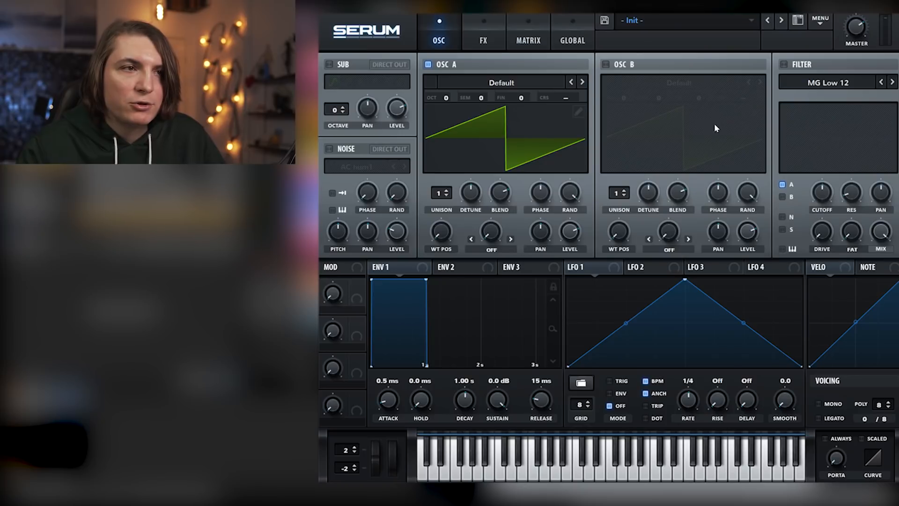
Enable oscillator B and the filter in the Init patch, and route oscillators A and B, noise and sub through the filter
click(605, 65)
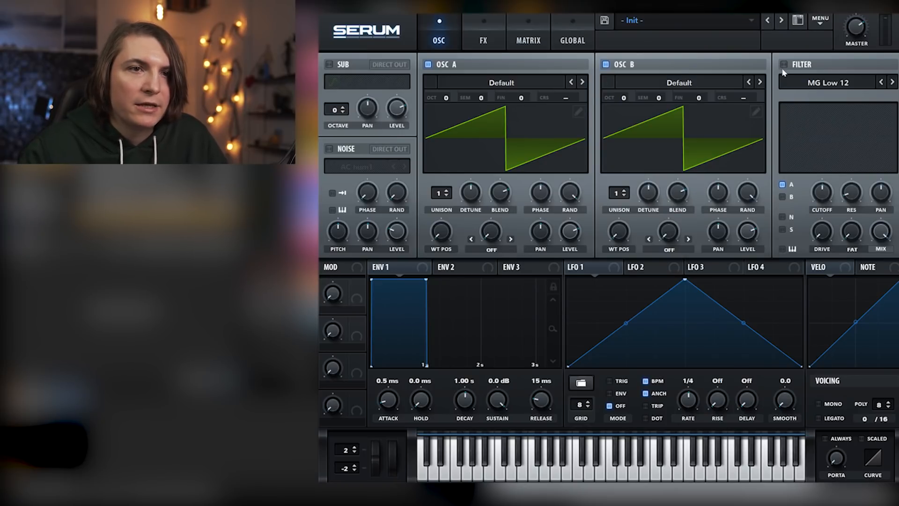
click(783, 65)
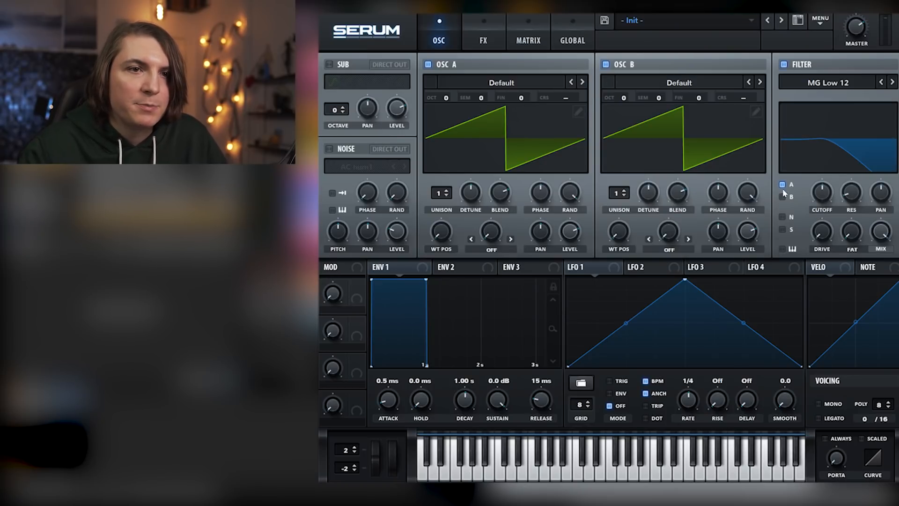
click(782, 229)
Enable the noise oscillator with the AlphaNz sample and raise its level
click(330, 149)
click(366, 166)
mouse_move(370, 183)
click(416, 183)
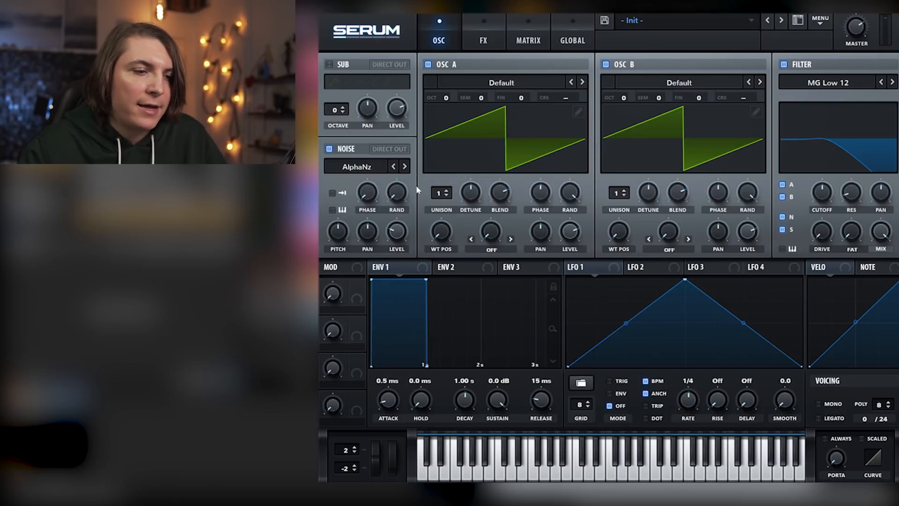
drag(404, 232, 403, 208)
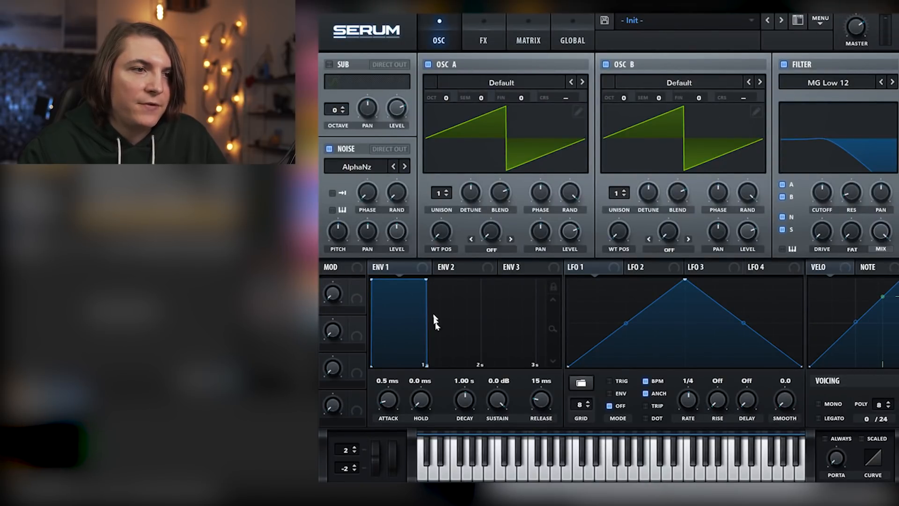
Set envelope 1's sustain to -oo dB, straighten its decay curve, and set the decay to 695 ms
drag(492, 402, 492, 431)
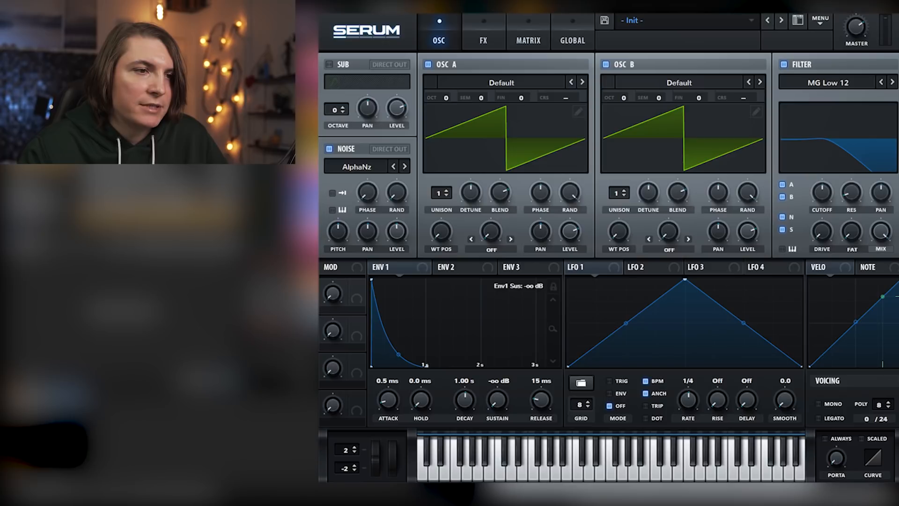
drag(401, 349, 401, 338)
mouse_move(465, 401)
mouse_down()
mouse_move(466, 412)
mouse_move(468, 404)
mouse_up()
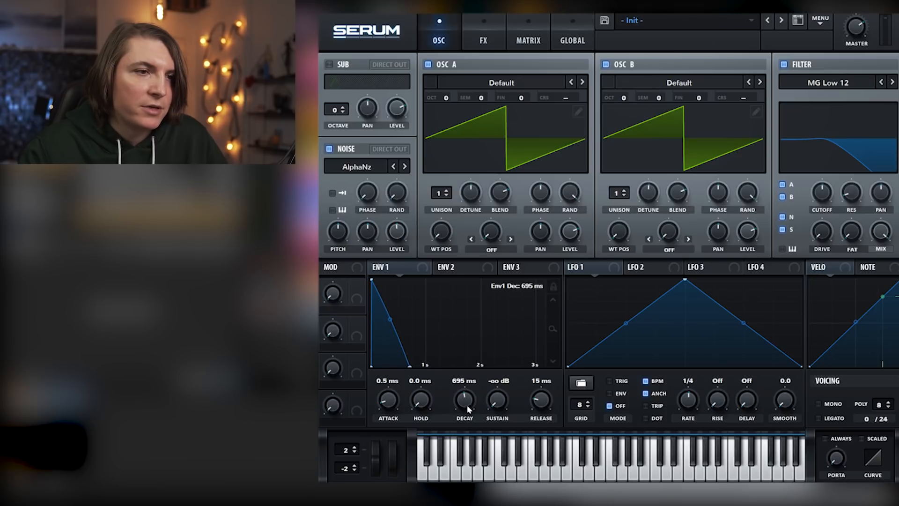
Set envelope 2's sustain to 0.00%
click(457, 267)
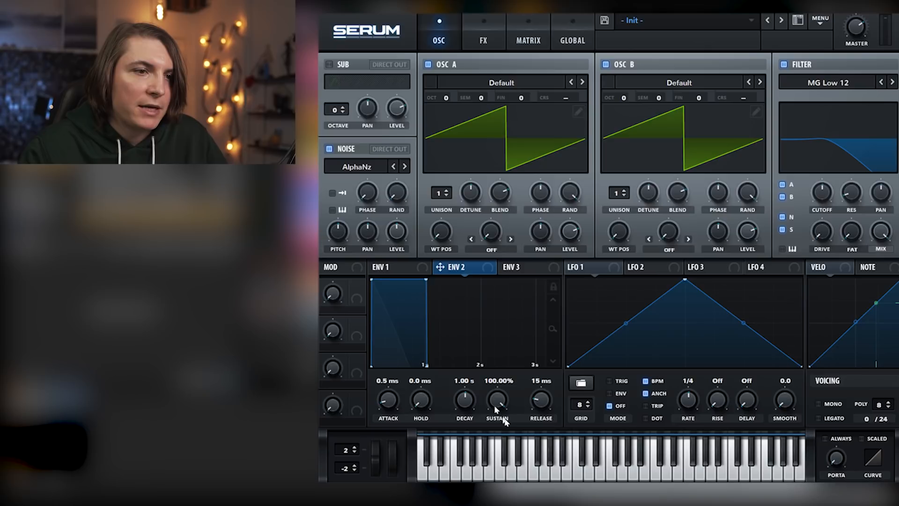
drag(500, 405, 500, 450)
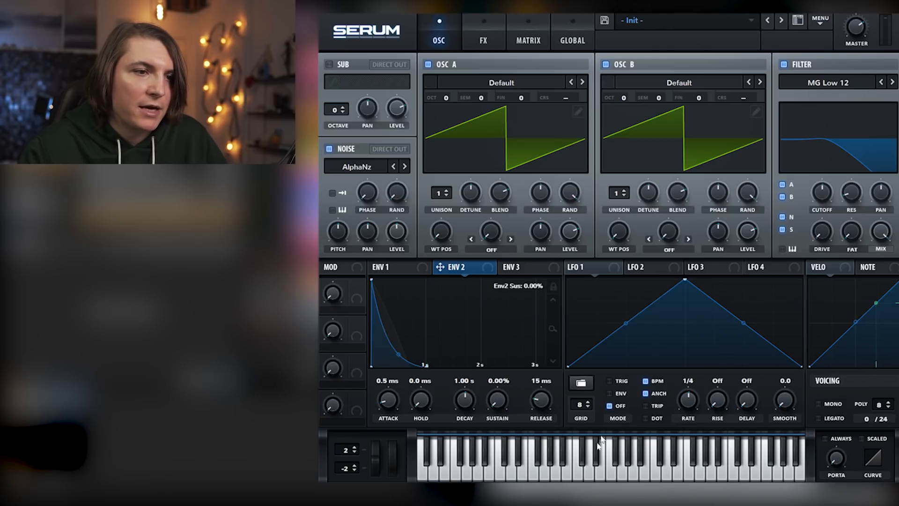
Shorten envelope 2's decay to 519 ms and assign the envelope to modulate the filter cutoff
drag(468, 401, 468, 408)
drag(463, 266, 822, 192)
mouse_move(823, 193)
mouse_down()
mouse_move(819, 178)
mouse_move(812, 225)
mouse_move(822, 188)
mouse_move(816, 181)
mouse_up()
mouse_move(811, 180)
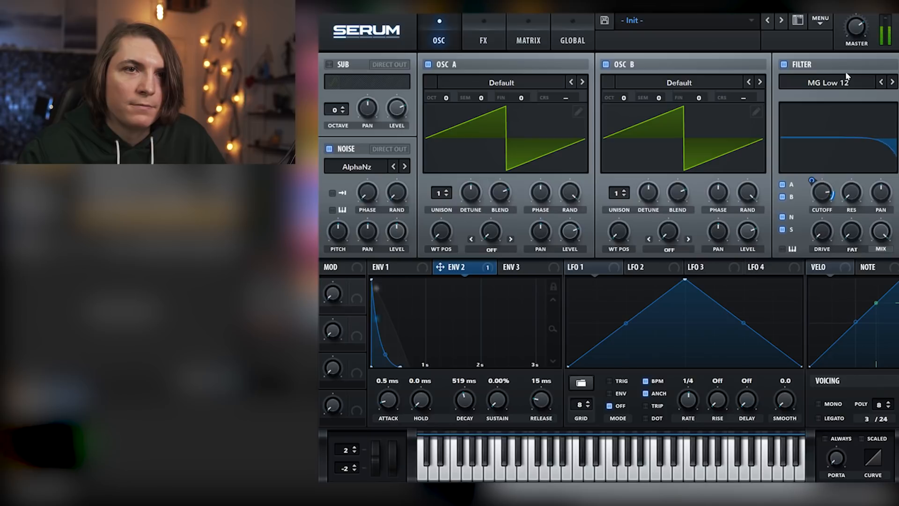
Assign envelope 2 to the filter's drive with an amount of 25, and to the filter's Fat control
mouse_move(824, 230)
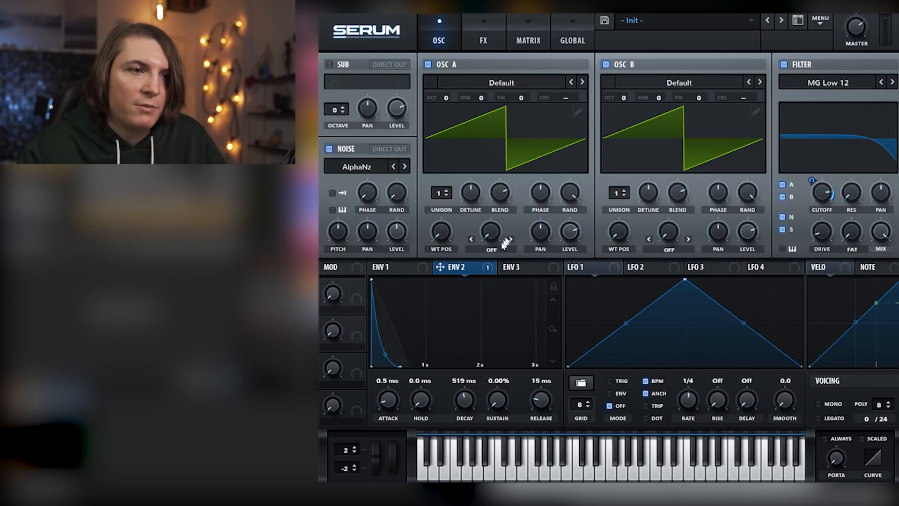
drag(849, 261, 822, 232)
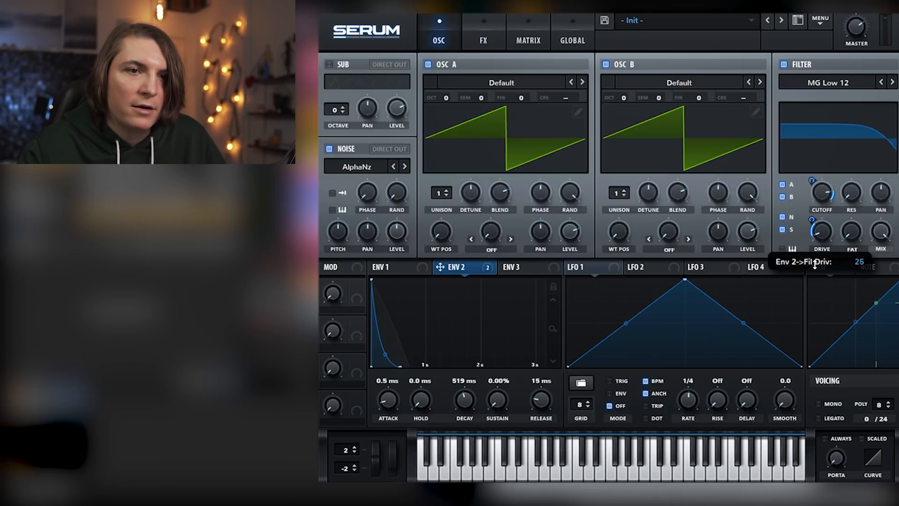
drag(842, 228, 841, 263)
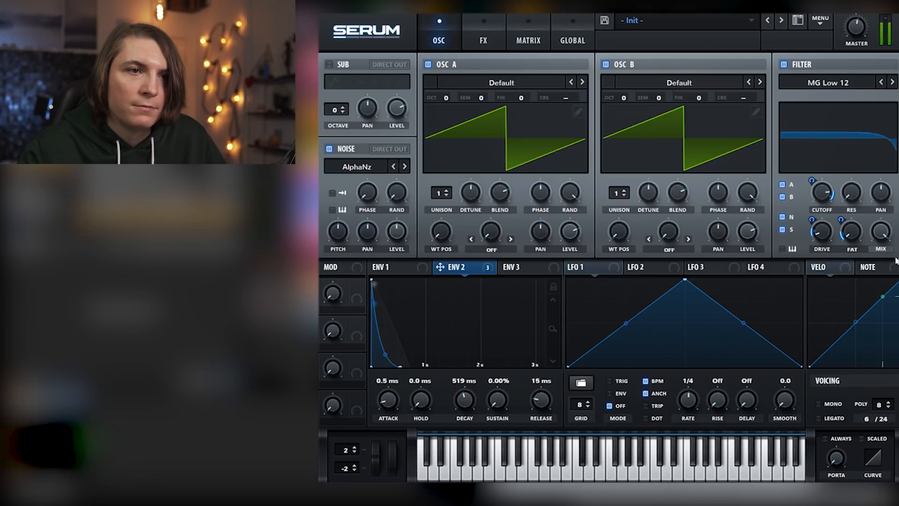
Set unison to 7 voices on oscillator A and 8 on oscillator B, and adjust the detune of both
drag(440, 194, 454, 142)
drag(617, 193, 620, 111)
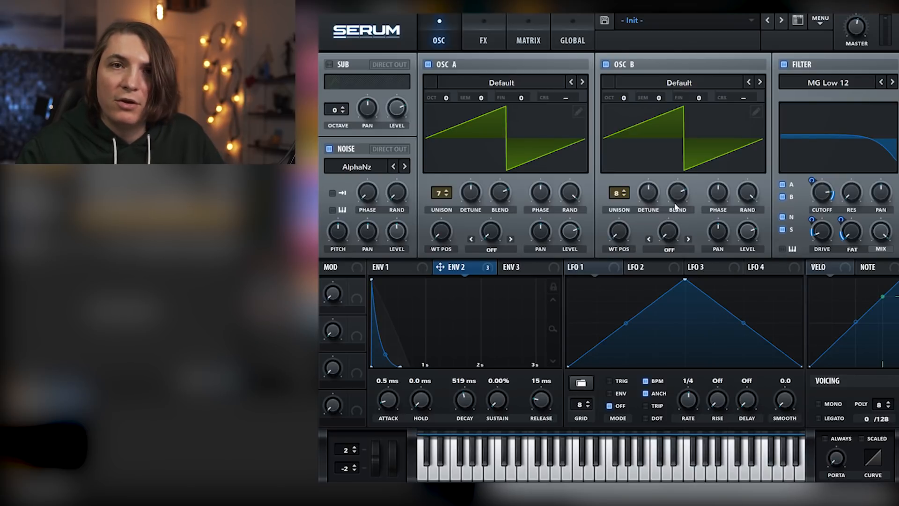
drag(649, 185, 649, 199)
drag(472, 192, 479, 169)
mouse_move(649, 195)
mouse_down()
mouse_move(654, 173)
mouse_move(654, 183)
mouse_up()
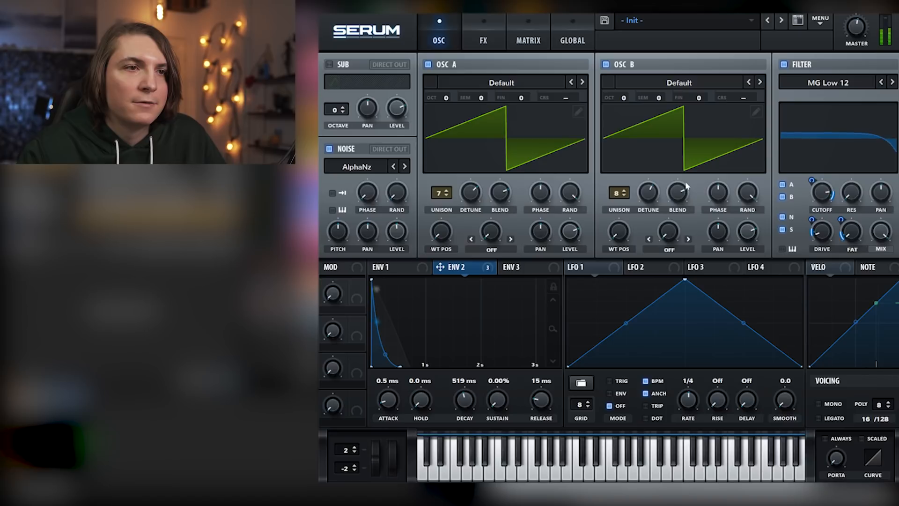
Add a Diode 1 distortion effect, adjust its drive, and lower its mix
click(487, 21)
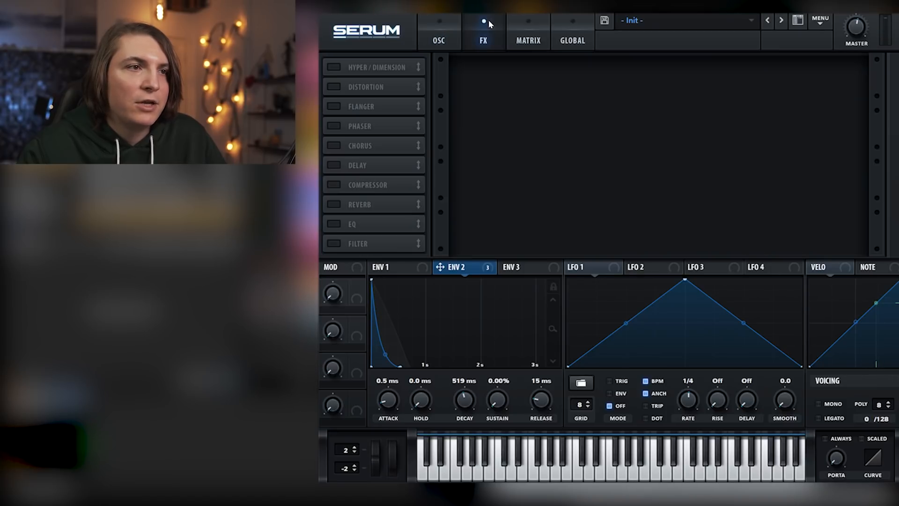
click(334, 87)
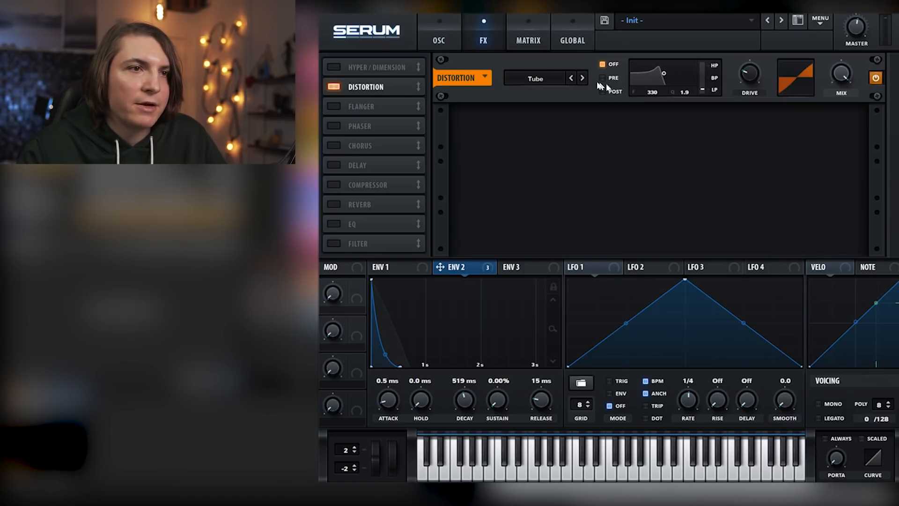
click(583, 78)
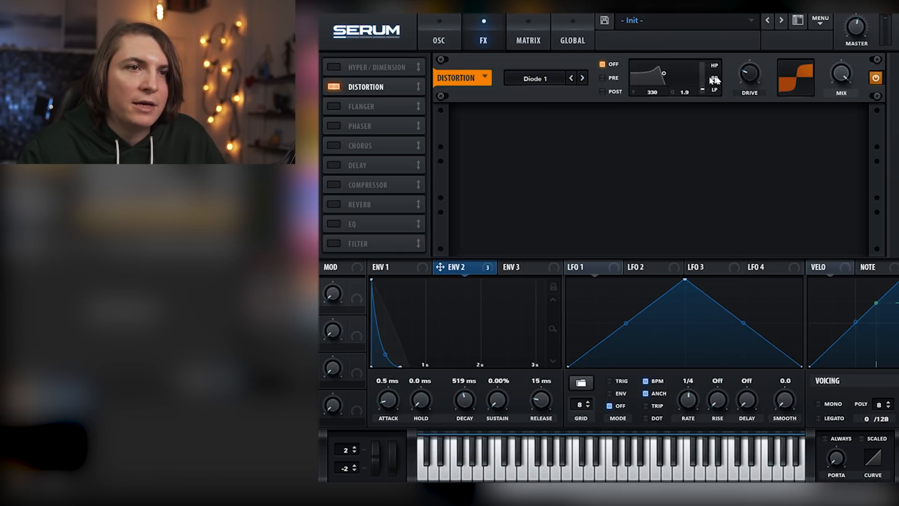
drag(748, 74, 748, 80)
drag(842, 74, 855, 162)
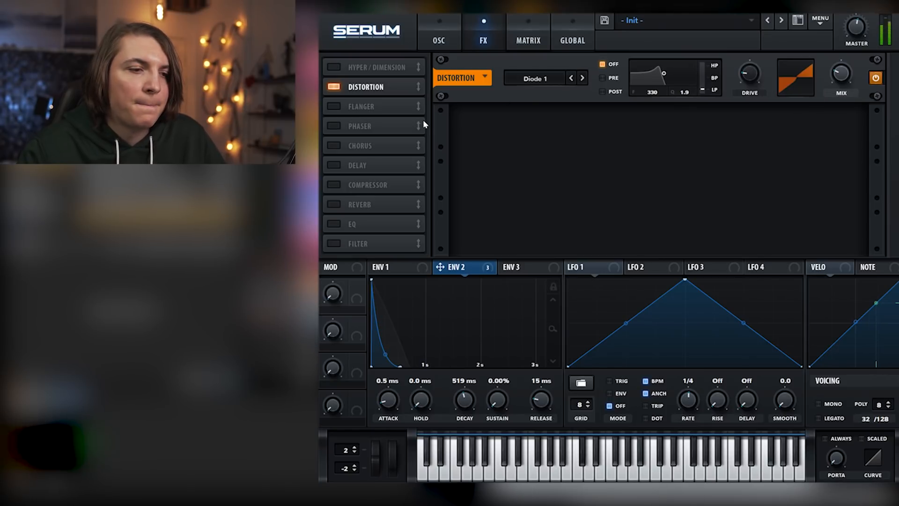
Add a Hall reverb with the mix at about 38%, and increase its size, decay and spin
click(333, 204)
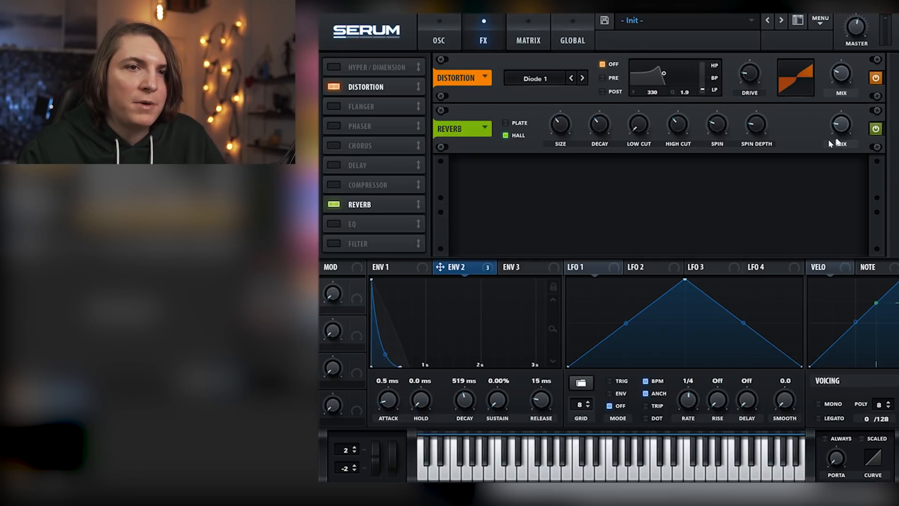
mouse_move(842, 122)
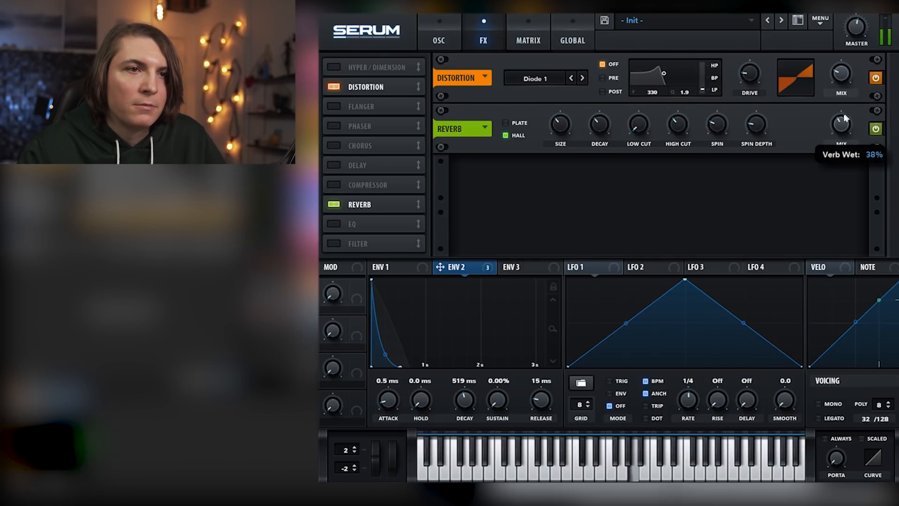
mouse_move(565, 121)
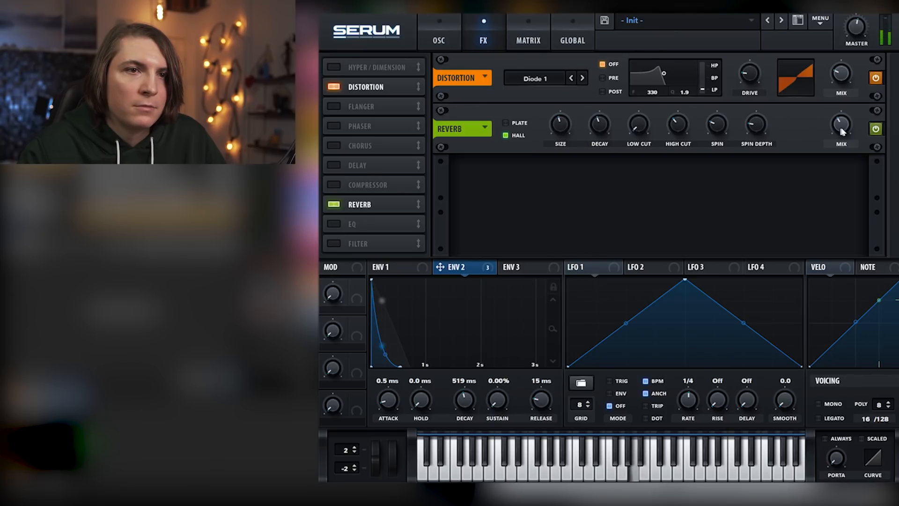
drag(719, 124, 725, 97)
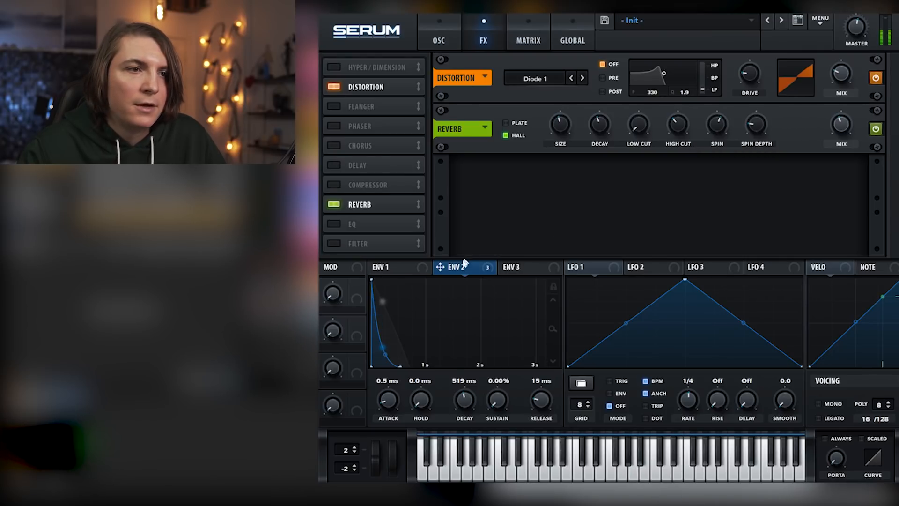
drag(827, 123, 827, 155)
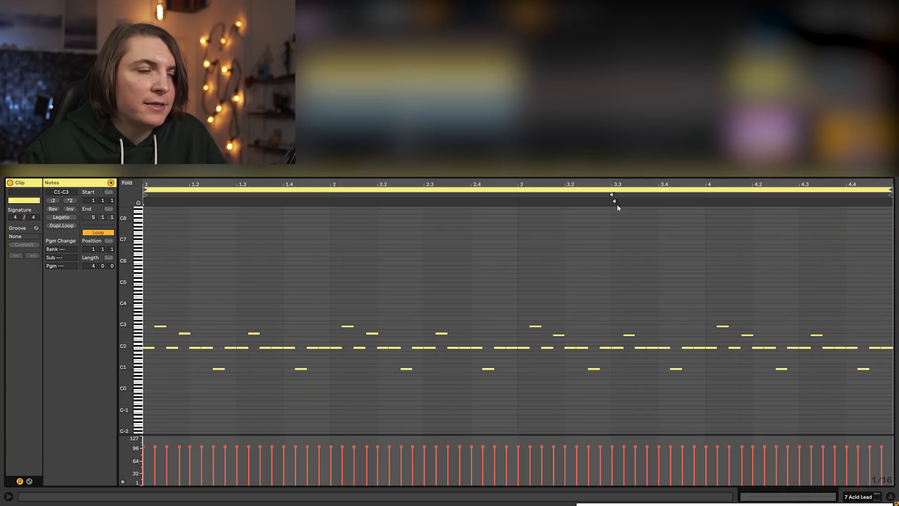
drag(124, 330, 124, 248)
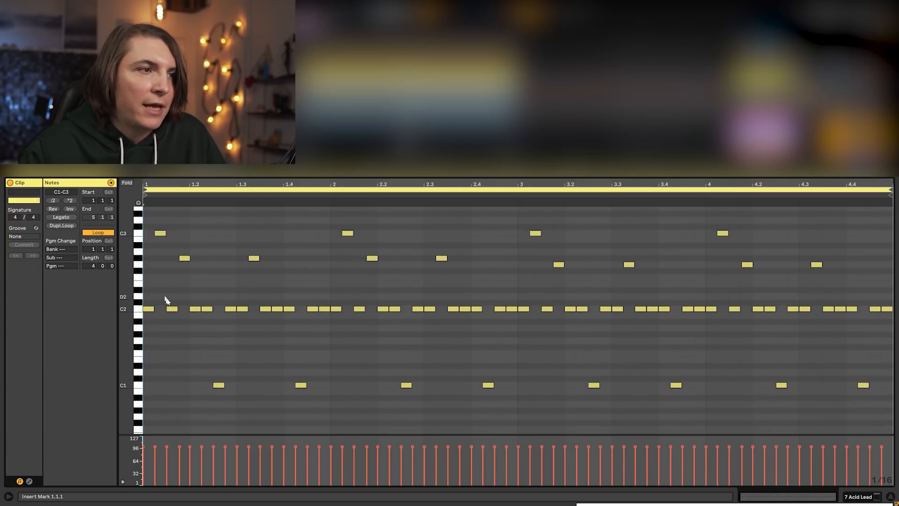
click(191, 309)
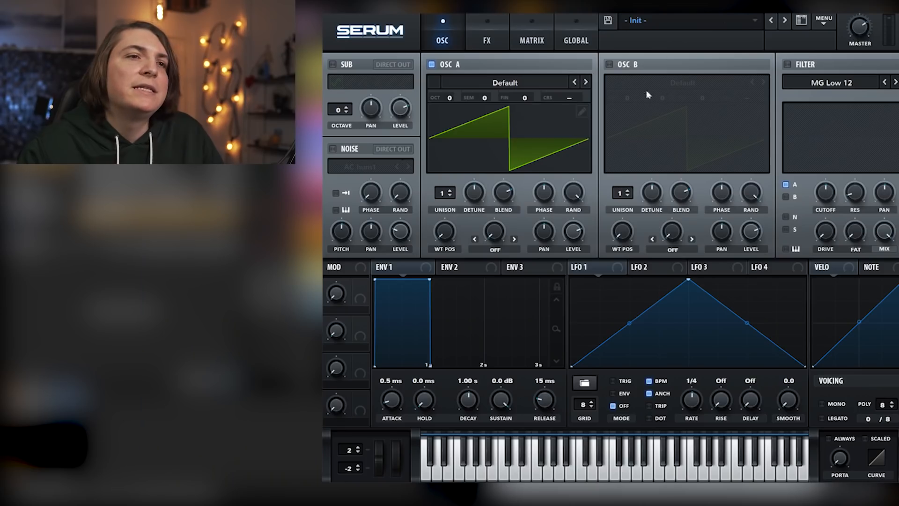
Enable oscillator B, load the analog SQR_SAW_Wrd wavetable in oscillator A, and move its wavetable position to the saw end
click(609, 64)
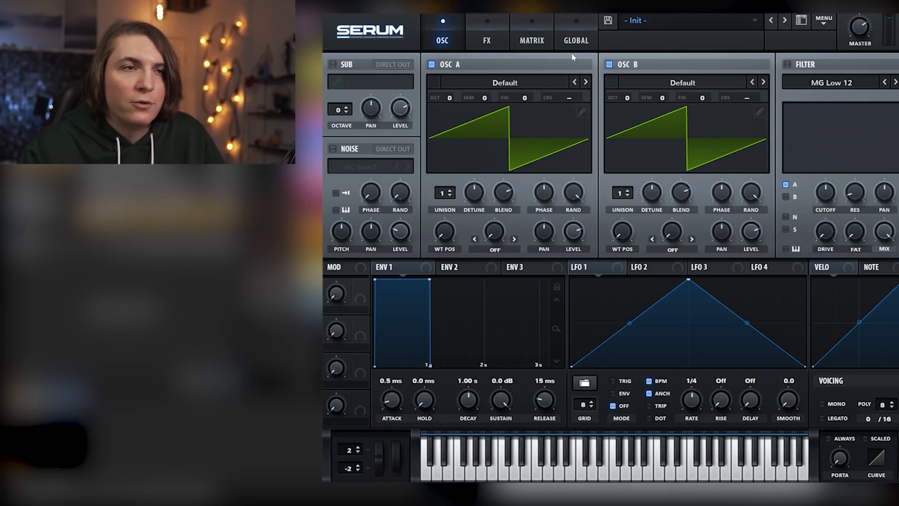
click(536, 78)
mouse_move(468, 94)
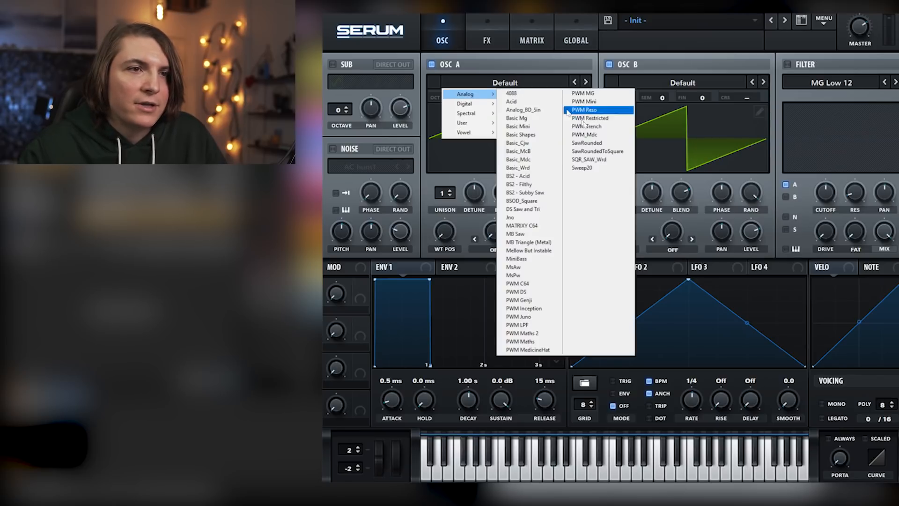
click(589, 159)
drag(443, 239, 451, 131)
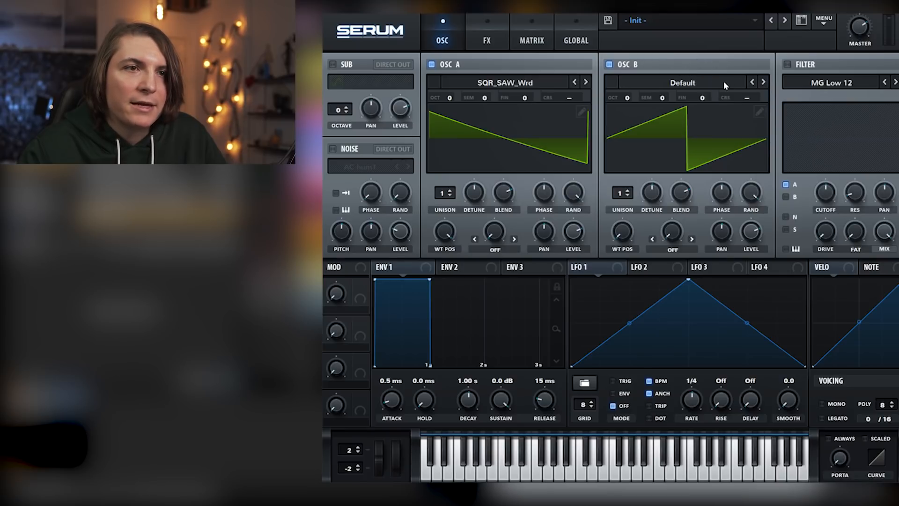
Load the Basic Mg wavetable in oscillator B and raise its wavetable position to about the middle
click(764, 82)
click(764, 82)
click(764, 83)
drag(623, 231, 622, 173)
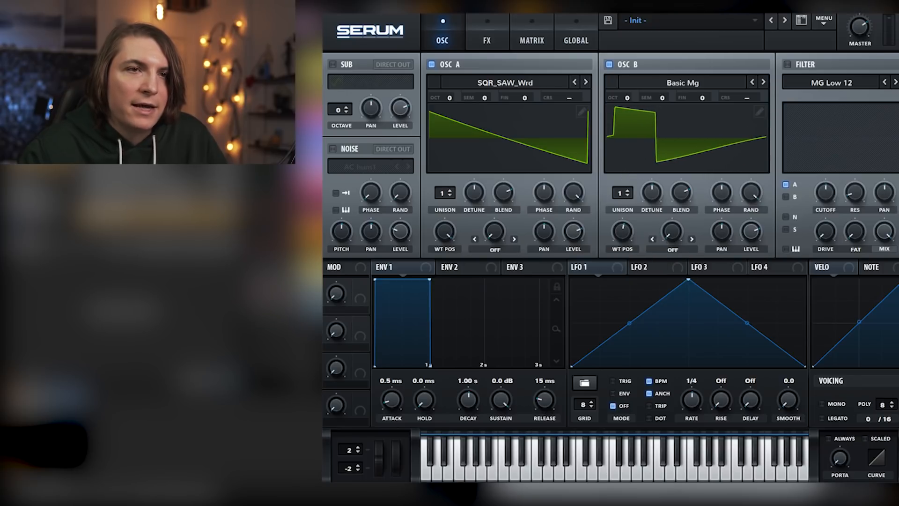
Enable the MG Low 12 filter, raise its resonance and drive, and lower its cutoff
click(788, 64)
drag(855, 203, 860, 146)
drag(830, 187, 830, 199)
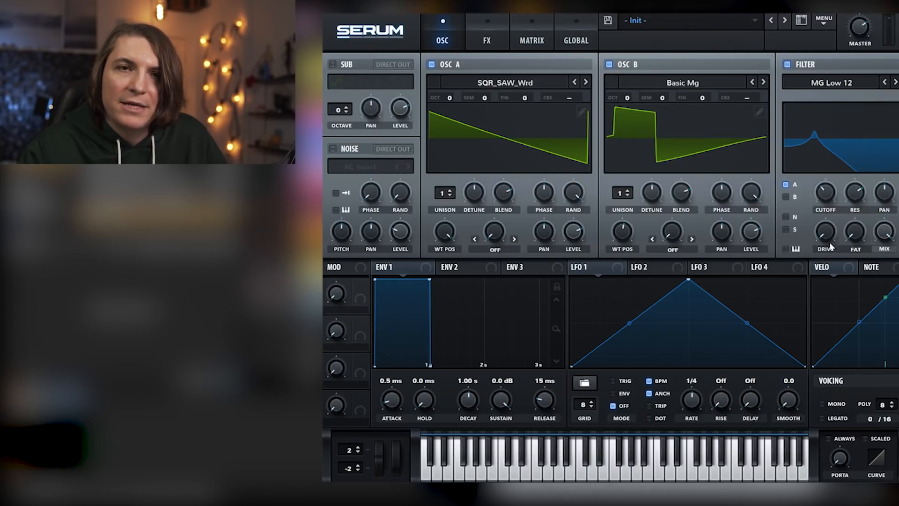
drag(826, 239, 825, 196)
Set the master volume to 48% and oscillator B's octave to -1
mouse_move(866, 30)
mouse_down()
mouse_move(866, 56)
mouse_move(866, 47)
mouse_up()
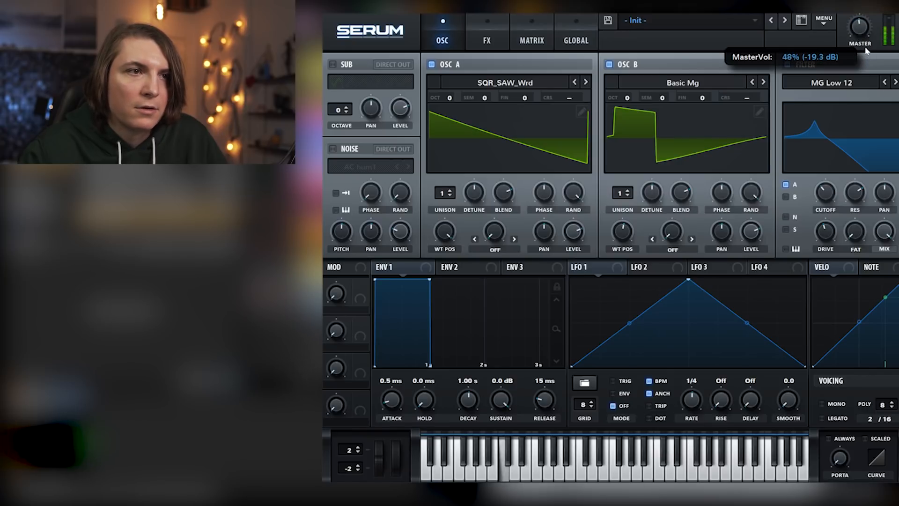
mouse_move(631, 101)
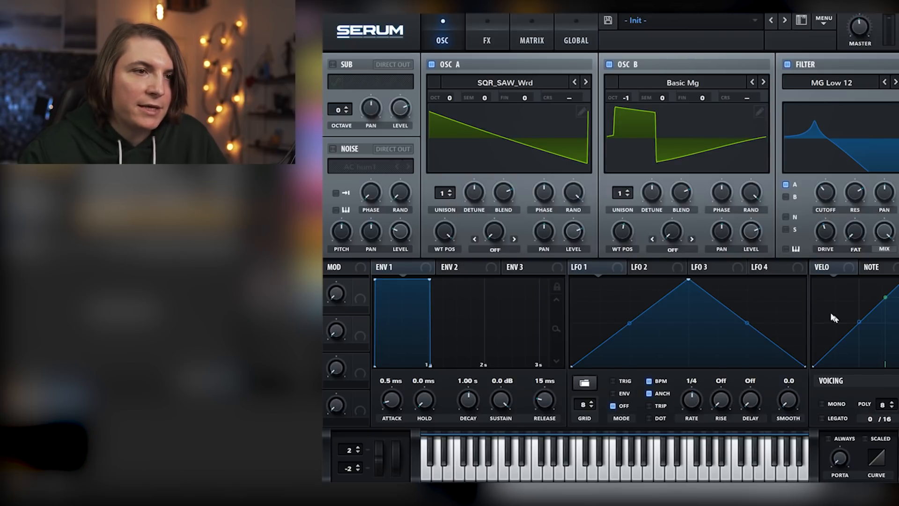
Set envelope 1's sustain to -oo dB, shorten its decay, and bend the decay curve outward
drag(495, 396, 494, 426)
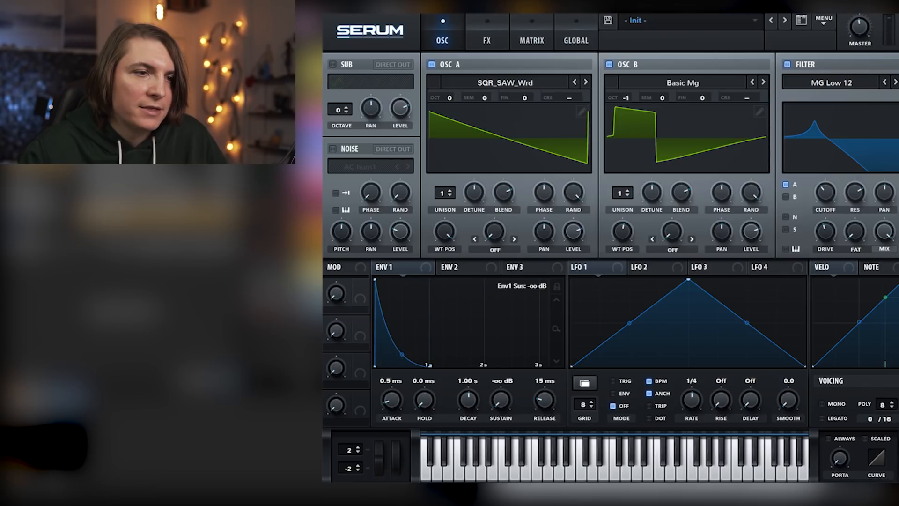
drag(402, 354, 405, 338)
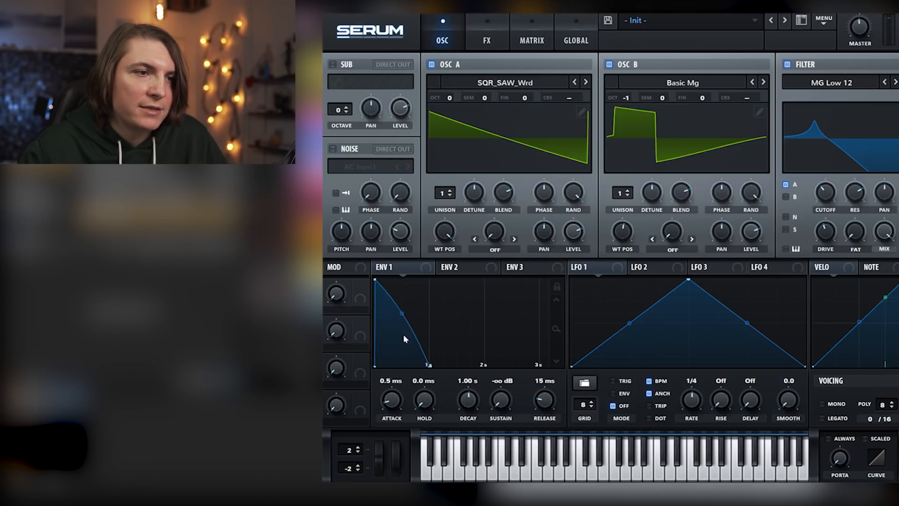
drag(468, 398, 469, 403)
drag(386, 312, 386, 317)
Set envelope 2's sustain to 0.00% and decay to 728 ms, and assign it to modulate the filter cutoff
click(457, 267)
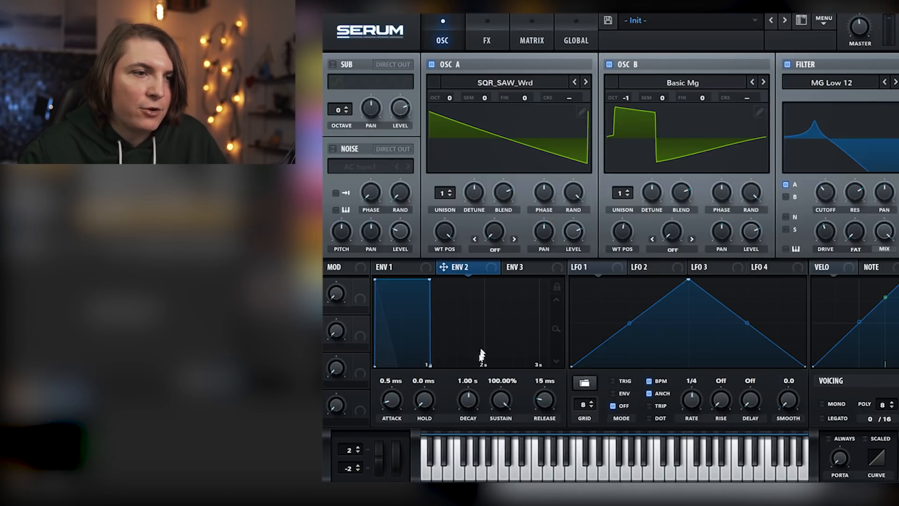
drag(469, 401, 501, 461)
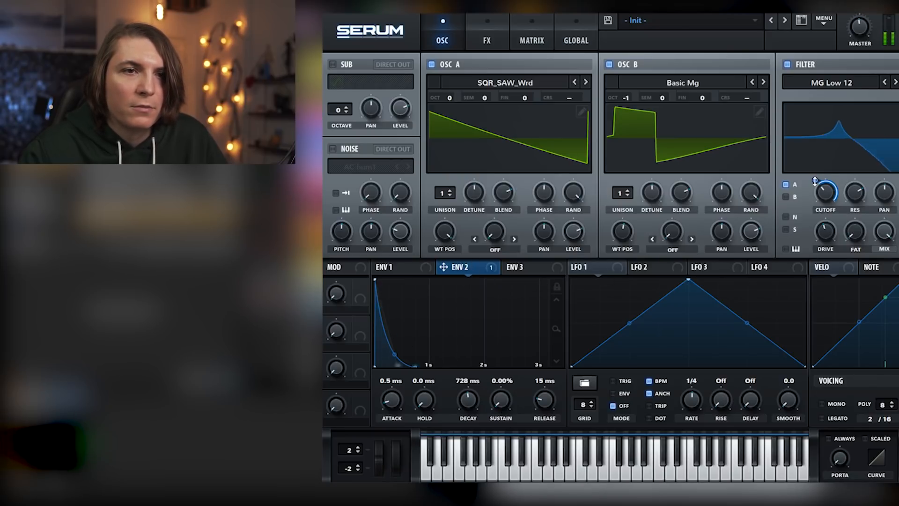
Route oscillator B through the filter, and set envelope 2's cutoff amount to 36 and its decay to 763 ms
drag(819, 181, 815, 193)
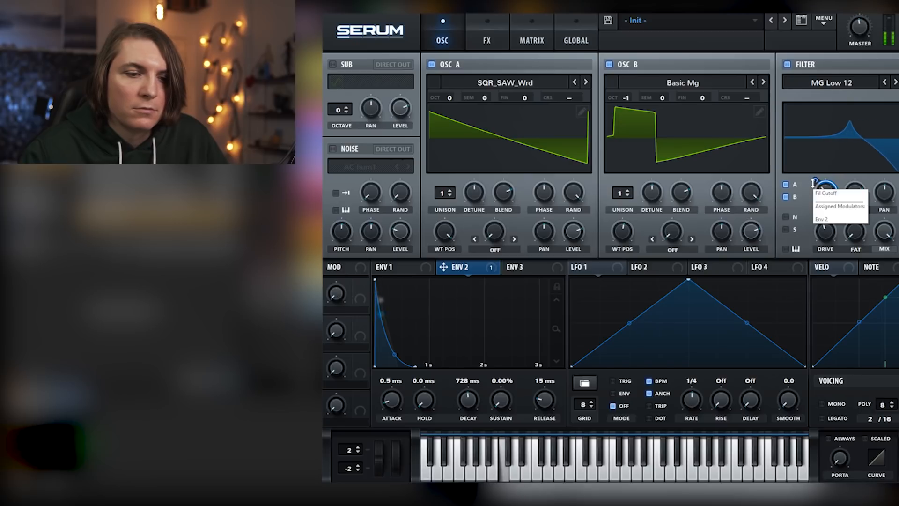
mouse_move(815, 184)
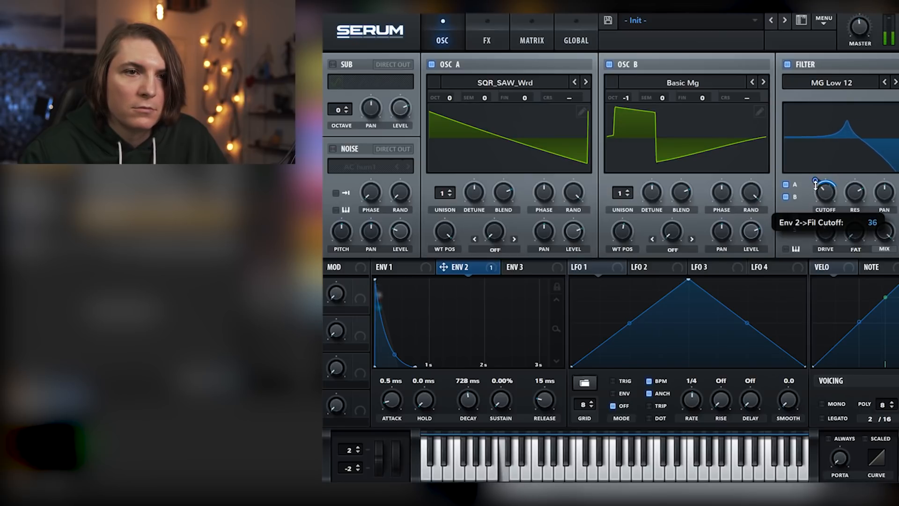
drag(474, 396, 473, 394)
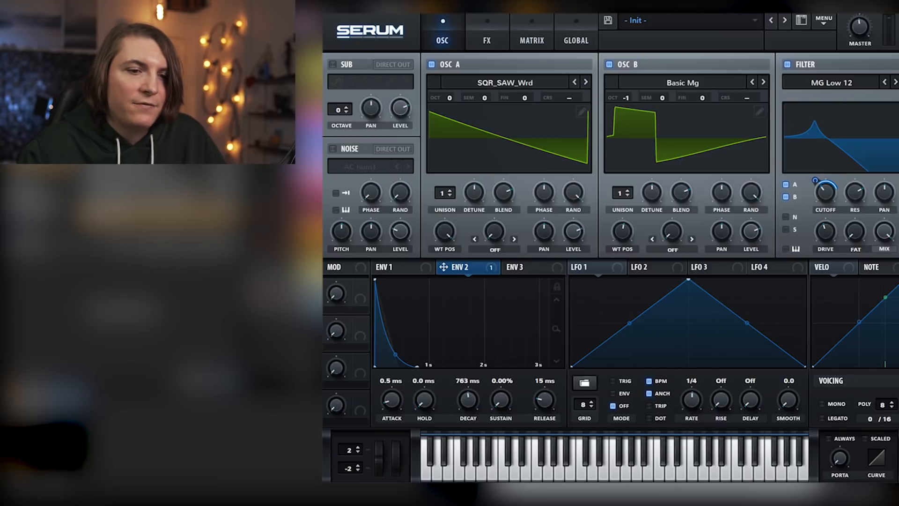
Enable Mono, Legato and Always with a slight portamento, and reduce envelope 2's modulation amount on the filter cutoff
click(825, 404)
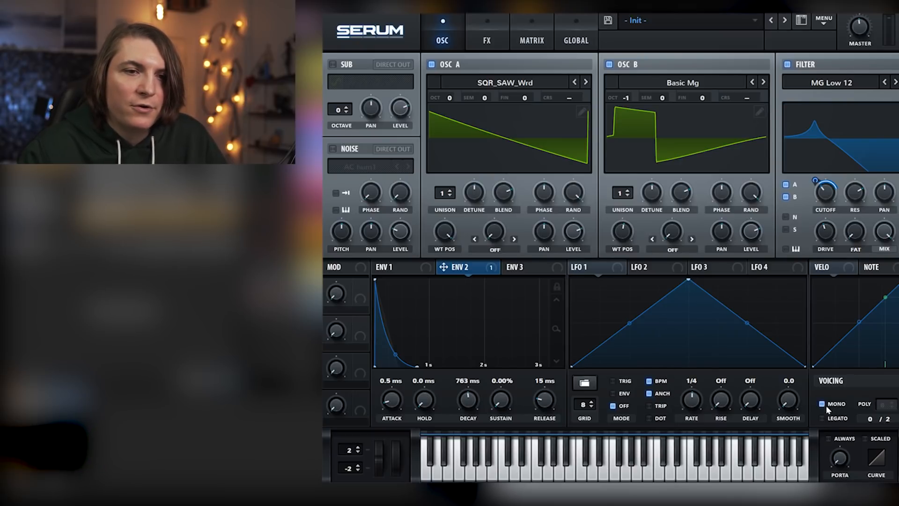
click(823, 418)
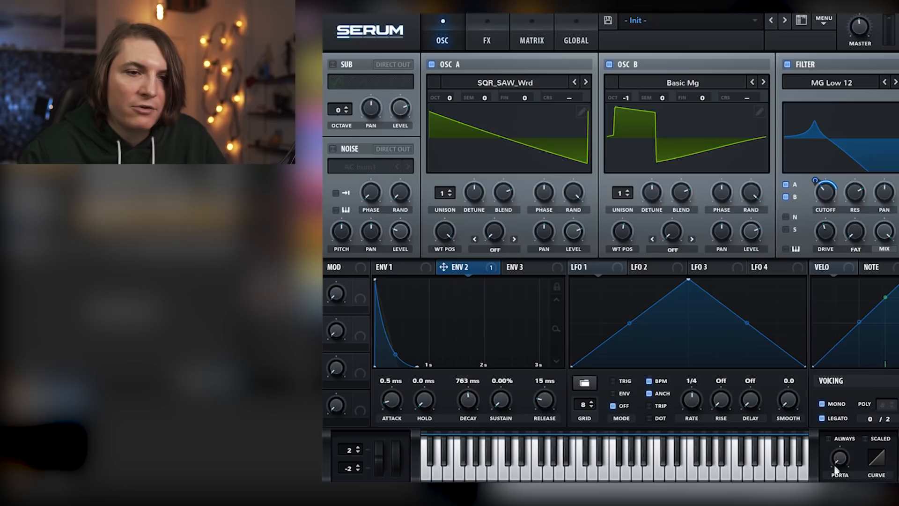
drag(839, 462, 841, 447)
drag(815, 181, 818, 188)
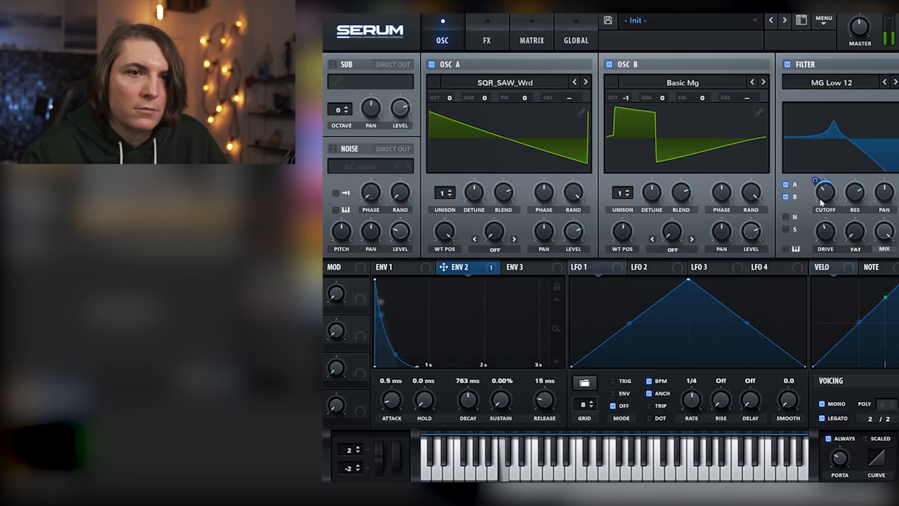
Add the Hyper/Dimension effect to the patch and lower the Hyper mix slightly
click(507, 37)
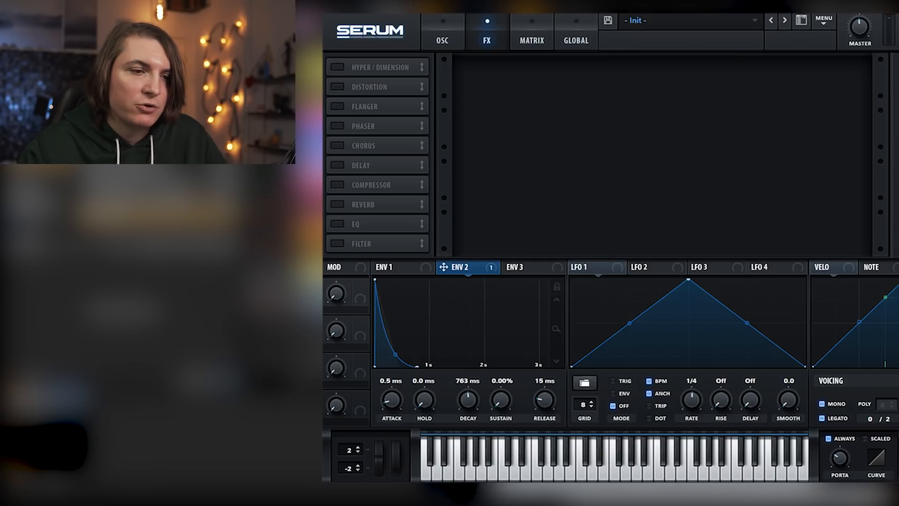
click(340, 68)
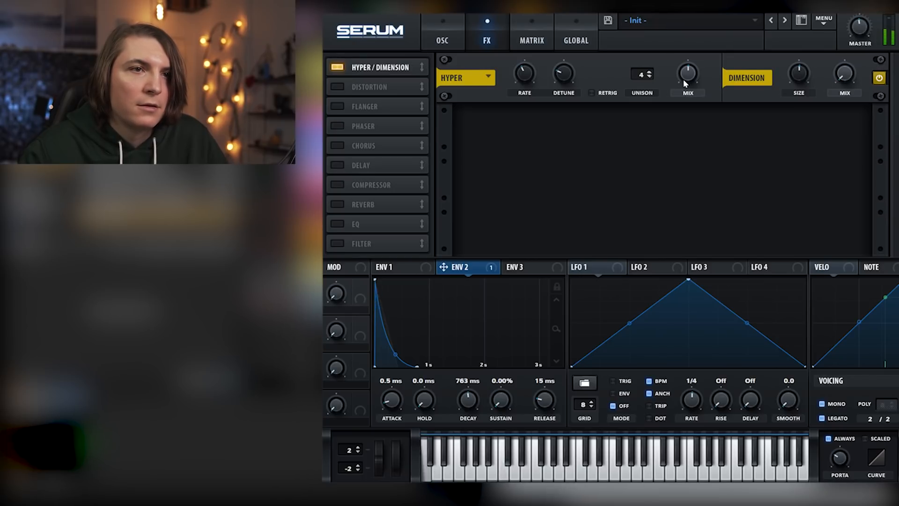
mouse_move(689, 88)
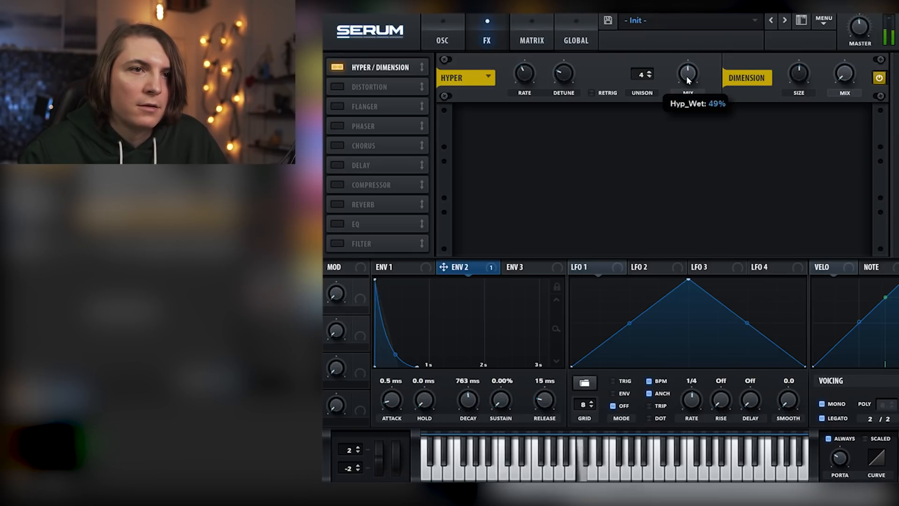
Add the Distortion effect, set it to Diode 1, and lower its mix to about 46%
click(337, 87)
click(558, 130)
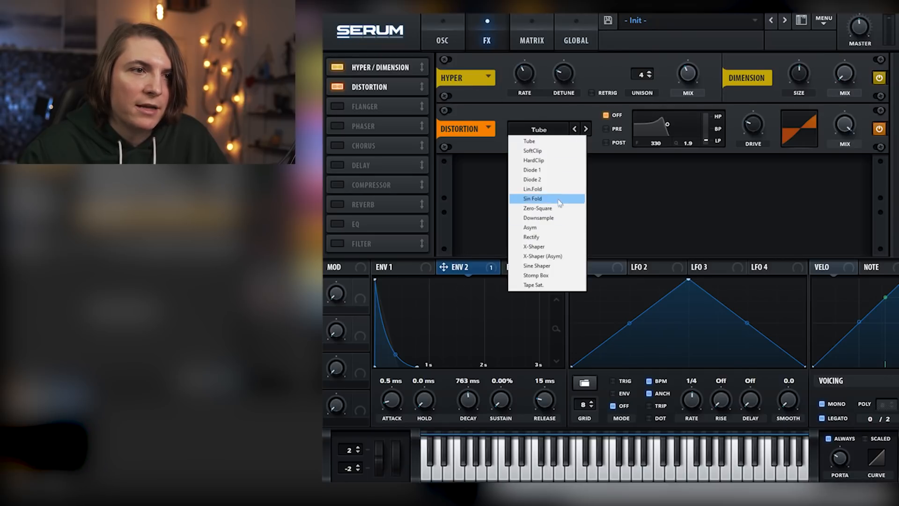
click(543, 169)
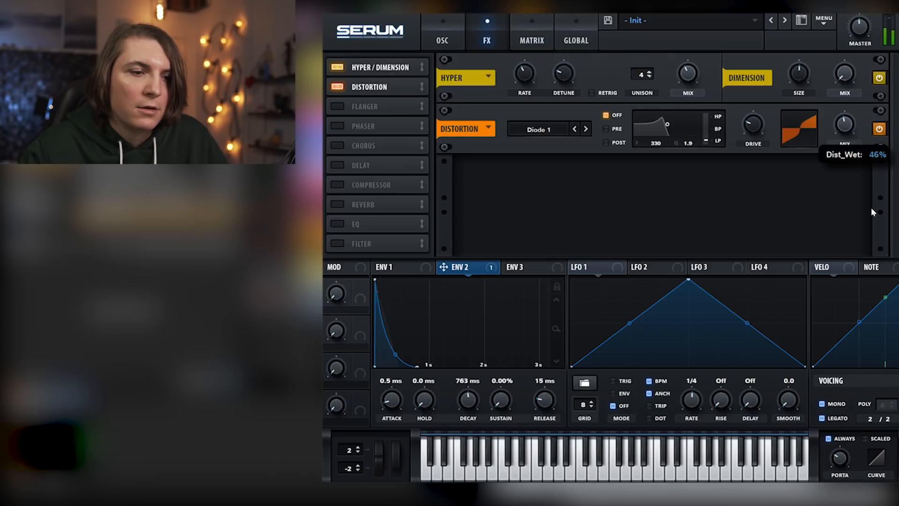
Set the distortion's filter to Pre, morph it between band-pass and high-pass, and set its frequency to 128
click(606, 129)
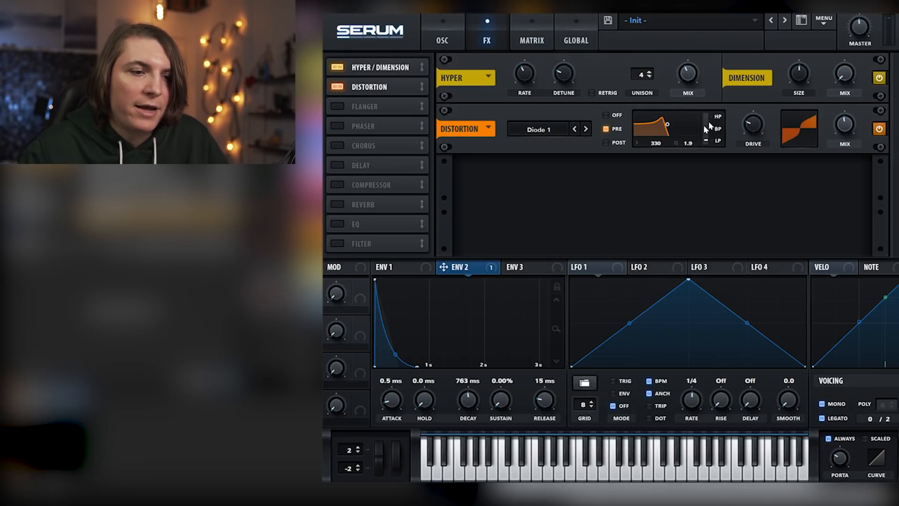
drag(706, 140, 706, 126)
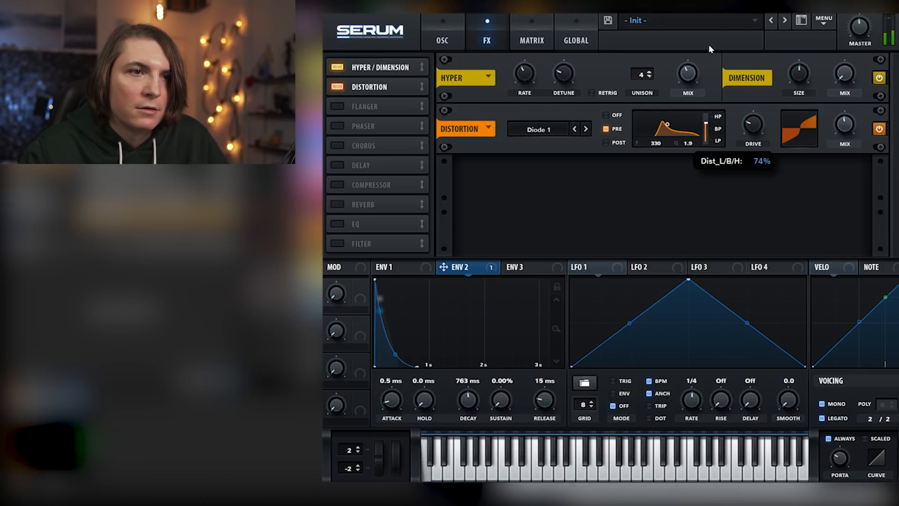
drag(656, 143, 657, 167)
drag(704, 128, 708, 133)
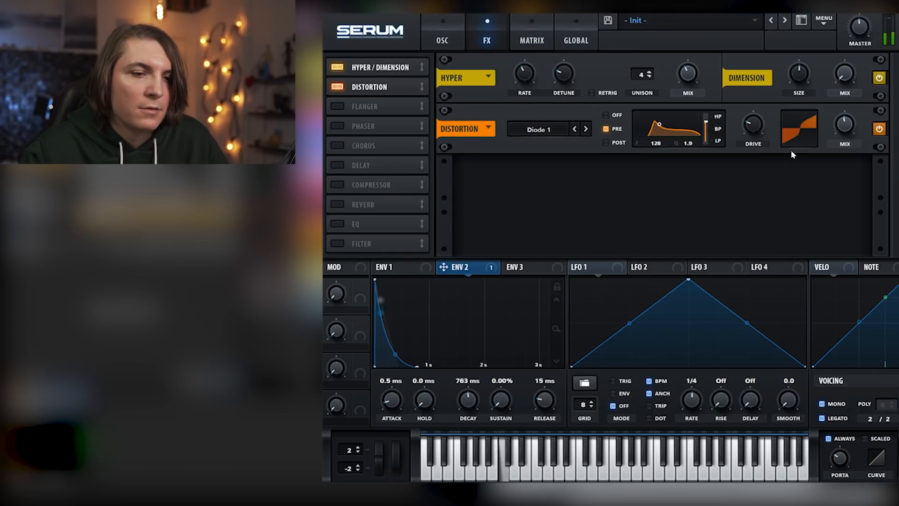
Raise the distortion's mix and drive, and add the Reverb effect to the chain
drag(848, 127, 841, 106)
drag(759, 122, 710, 122)
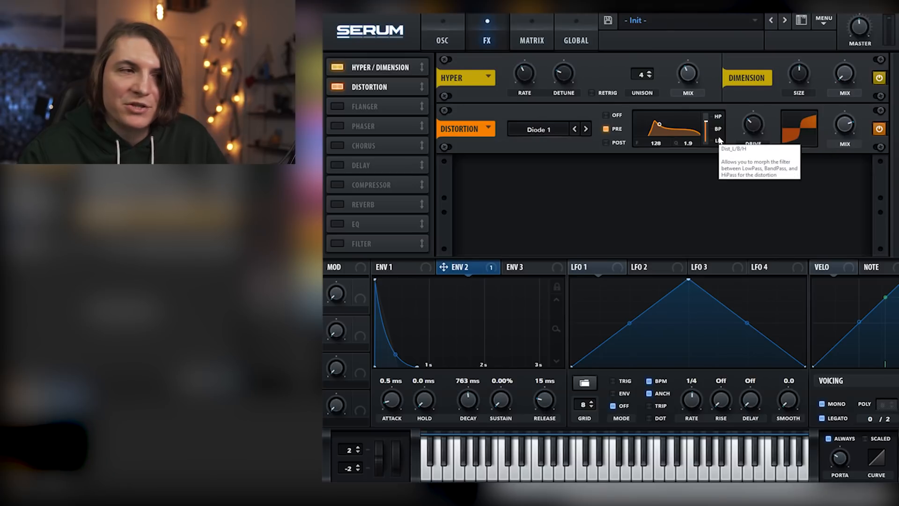
click(341, 202)
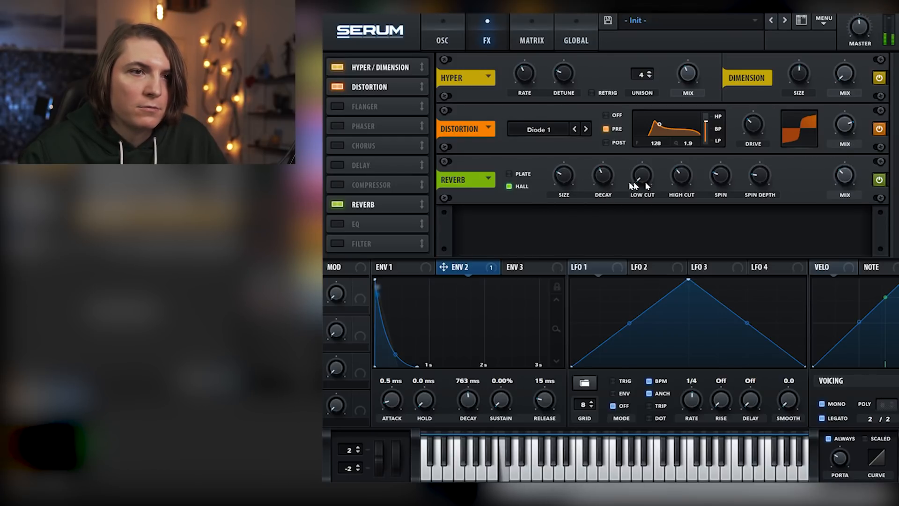
Try an EQ after the reverb with its high band as a low-pass at about 6003 Hz, and remove the EQ
click(338, 224)
click(699, 244)
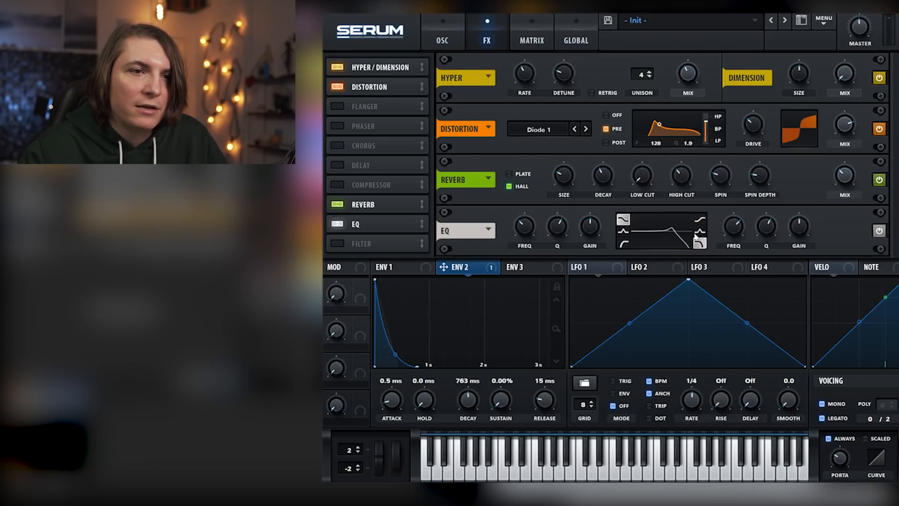
drag(766, 228, 768, 241)
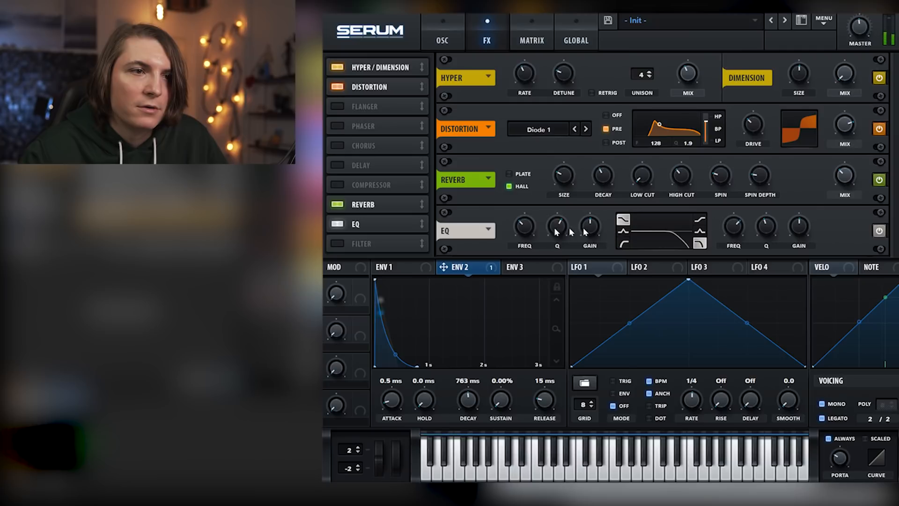
drag(527, 233, 527, 228)
drag(734, 229, 736, 224)
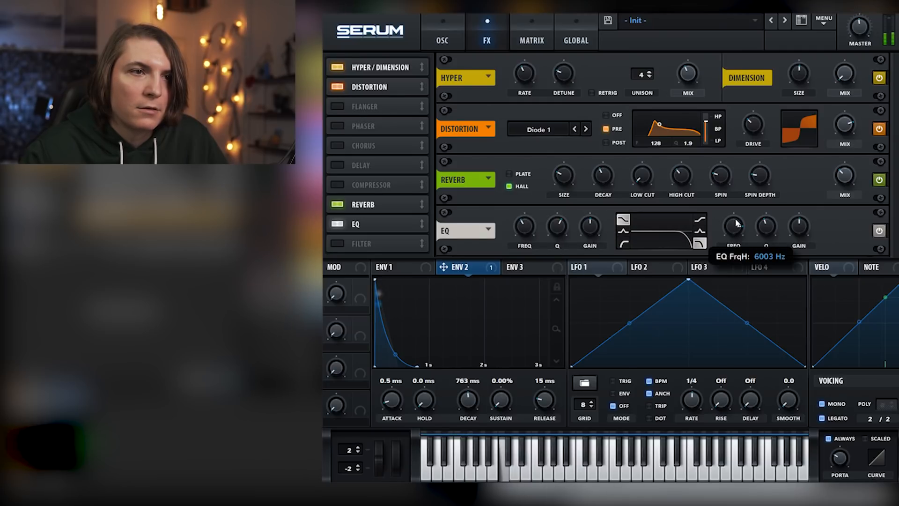
click(337, 225)
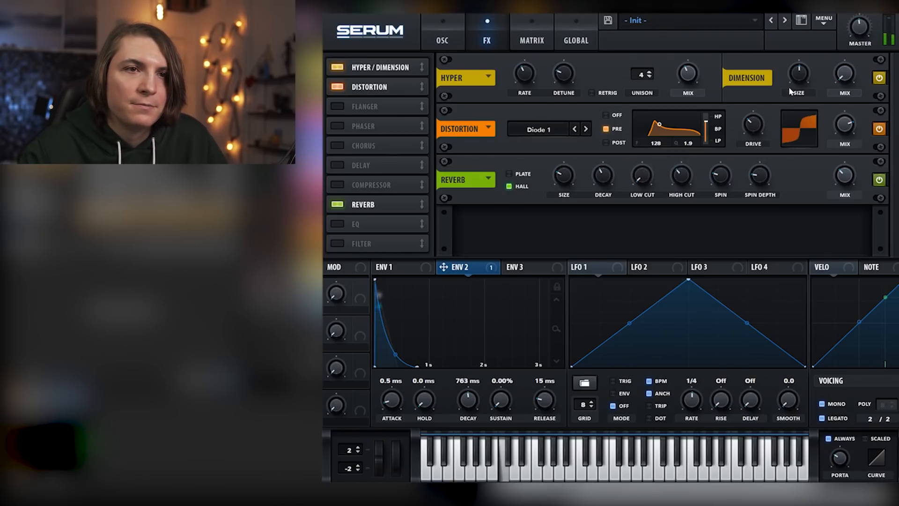
Lower the distortion drive slightly and raise the filter cutoff
mouse_move(756, 128)
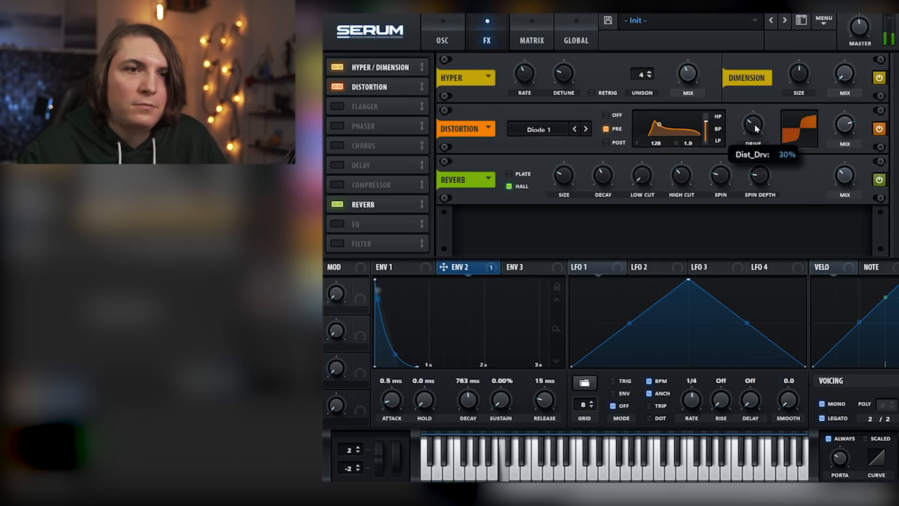
drag(759, 89, 762, 130)
click(442, 38)
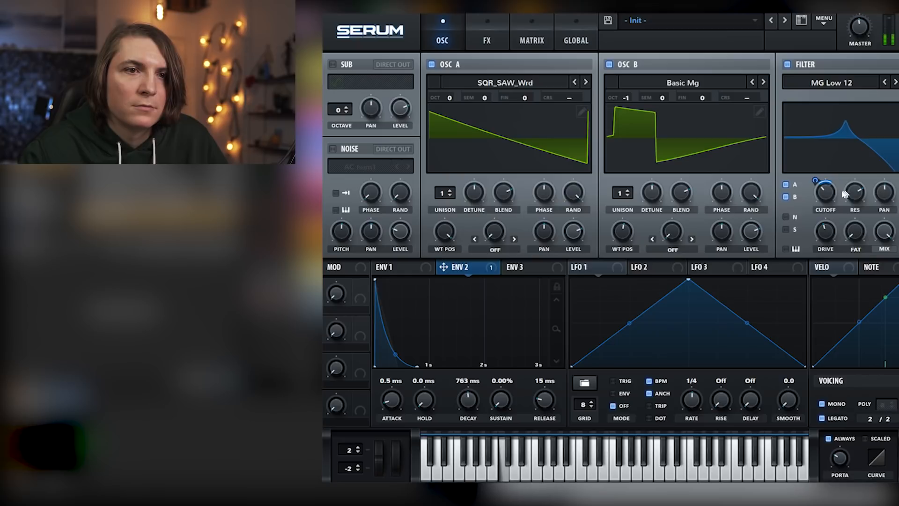
mouse_move(832, 198)
drag(831, 198, 832, 178)
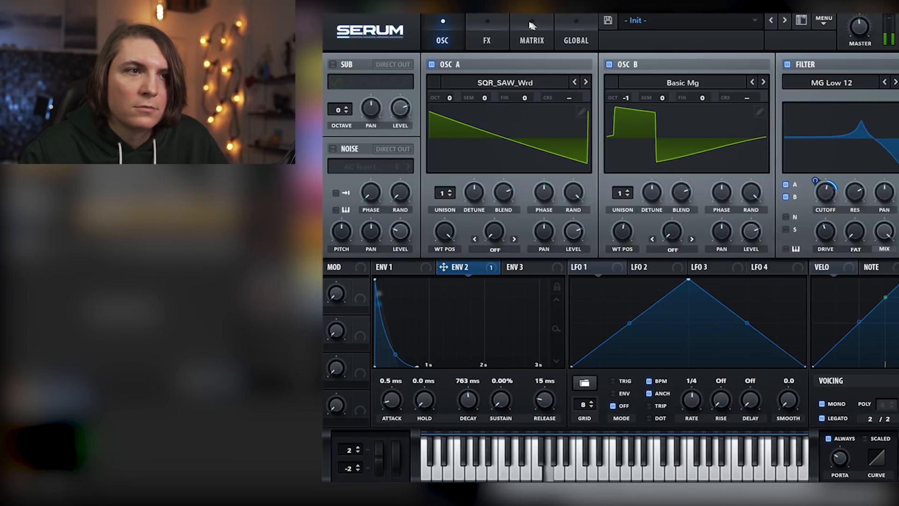
Reduce the distortion mix and bring the filter cutoff back down
click(487, 32)
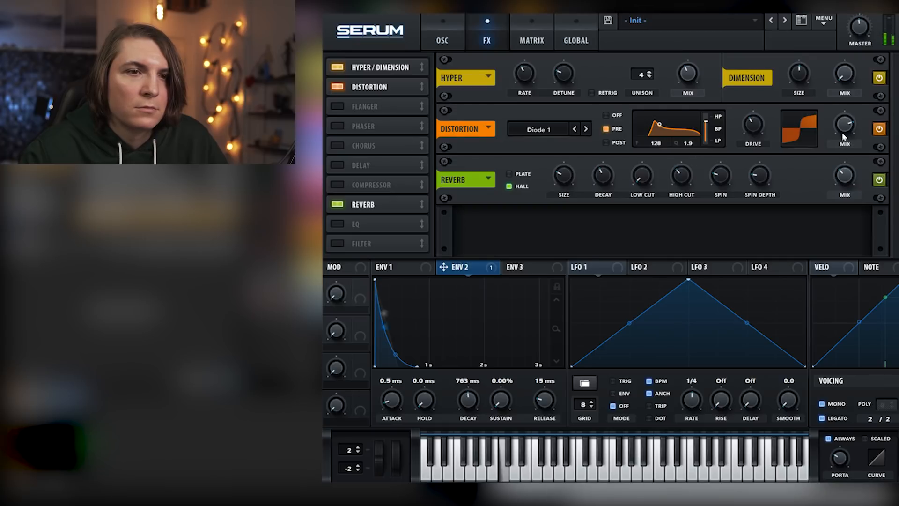
mouse_move(845, 138)
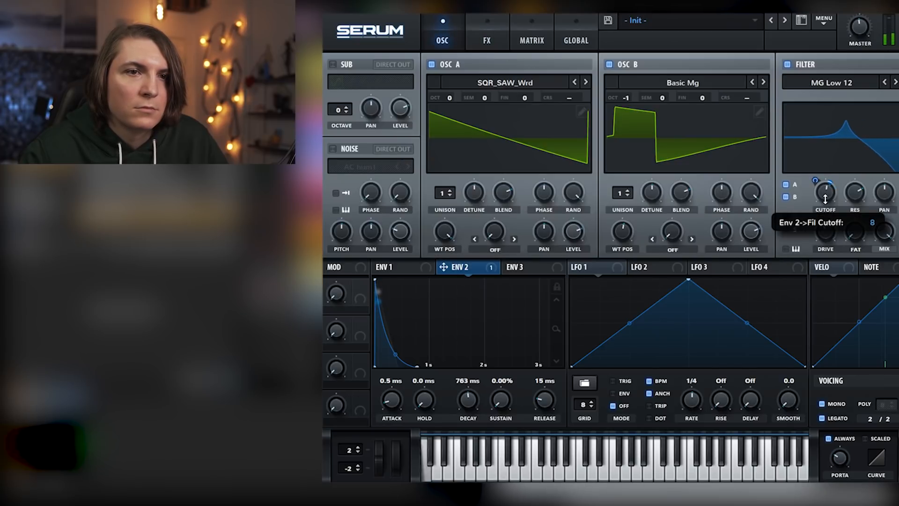
drag(825, 199, 830, 224)
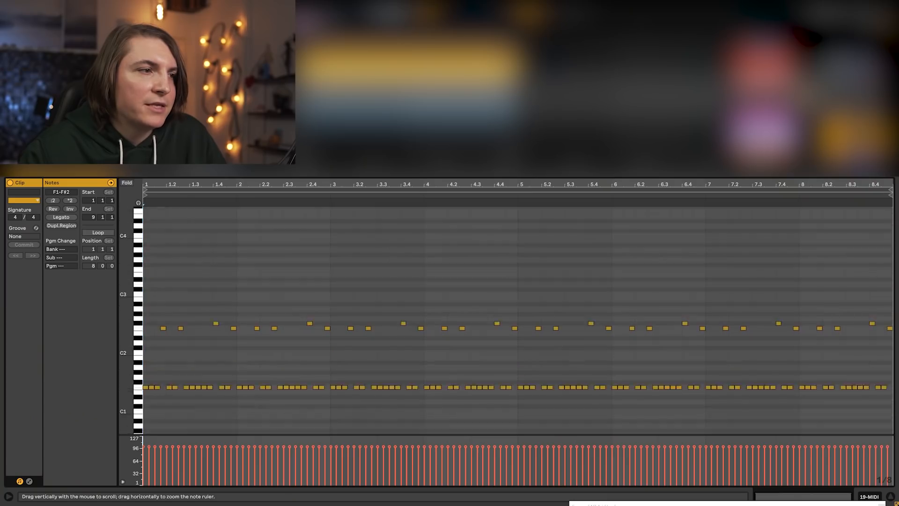
mouse_move(125, 344)
mouse_down()
mouse_move(145, 344)
mouse_move(135, 344)
mouse_up()
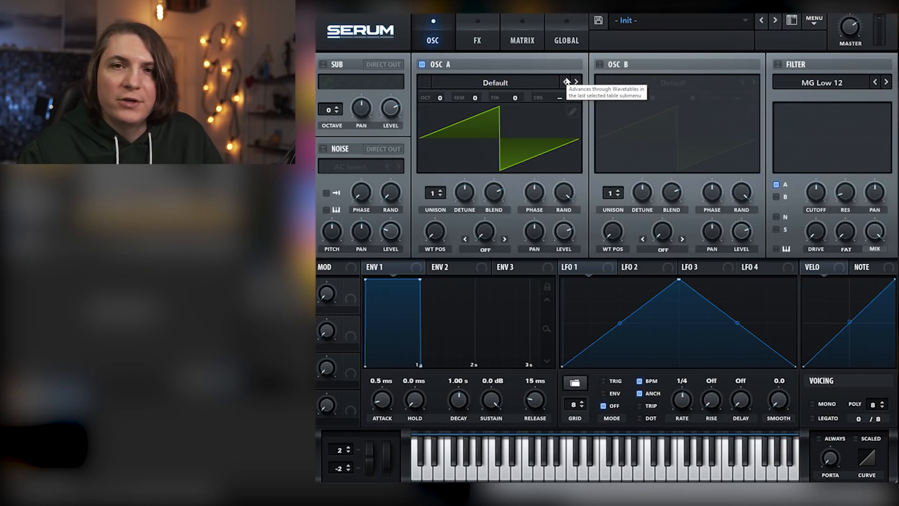
Load the Analog wavetable Basic_Cjw into oscillator A and set its wavetable position to 254
click(494, 84)
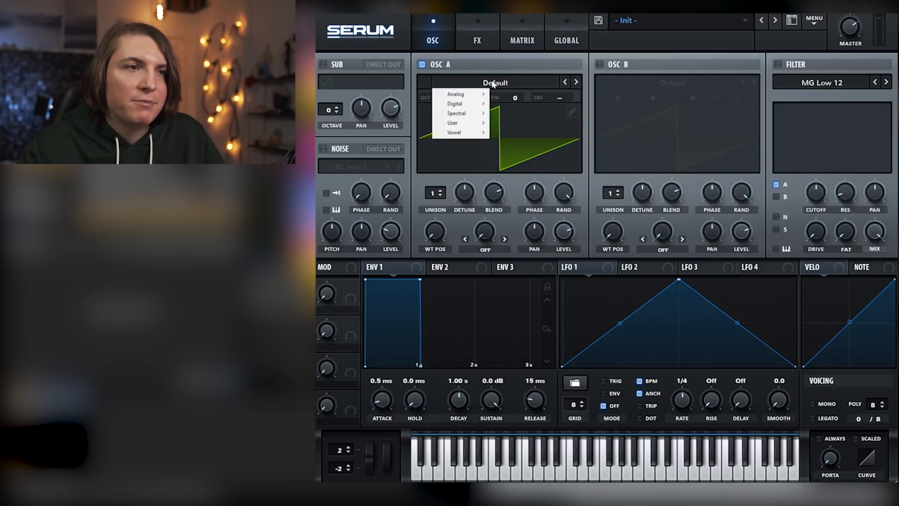
mouse_move(484, 94)
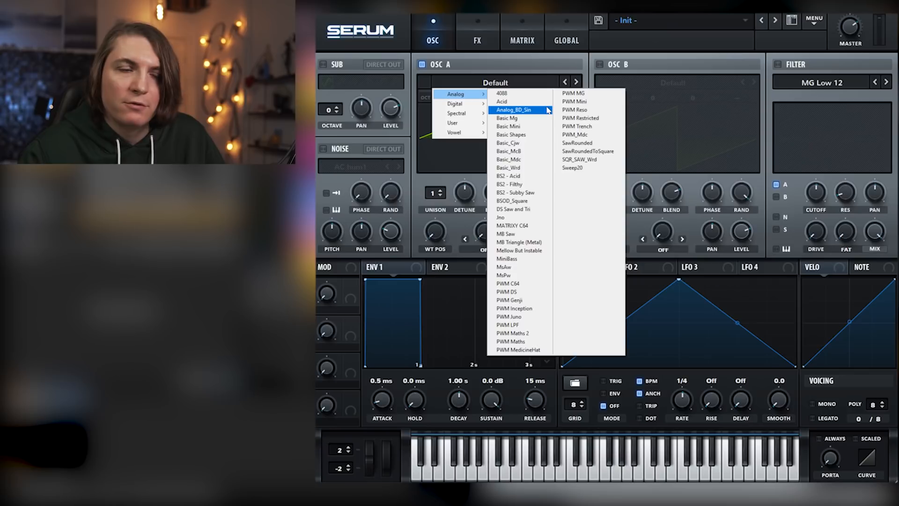
click(521, 143)
drag(439, 233, 445, 140)
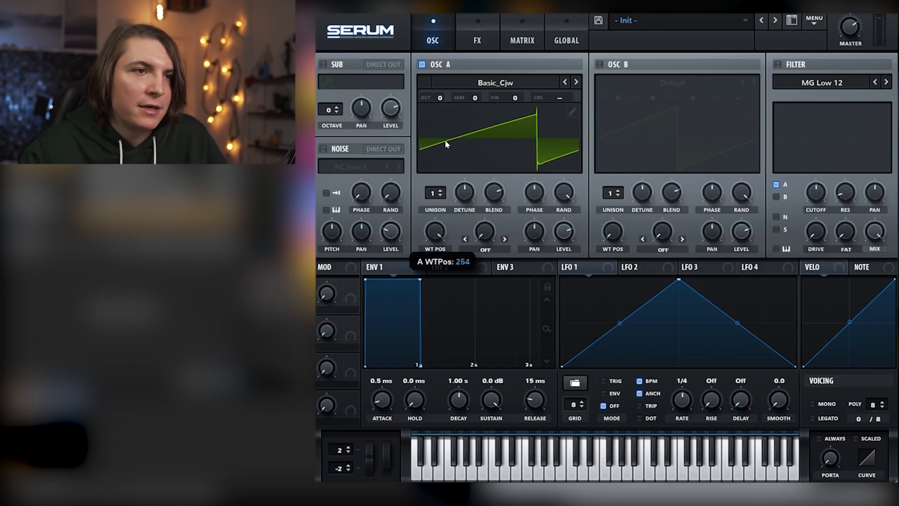
Enable oscillator B, choose the Basic Mg wavetable, and raise its wavetable position to the pulse shape
click(600, 65)
click(753, 82)
click(754, 82)
click(753, 82)
drag(614, 232, 627, 185)
Enable the filter, set its type to German LP, and lower the filter mix slightly
click(780, 65)
click(831, 83)
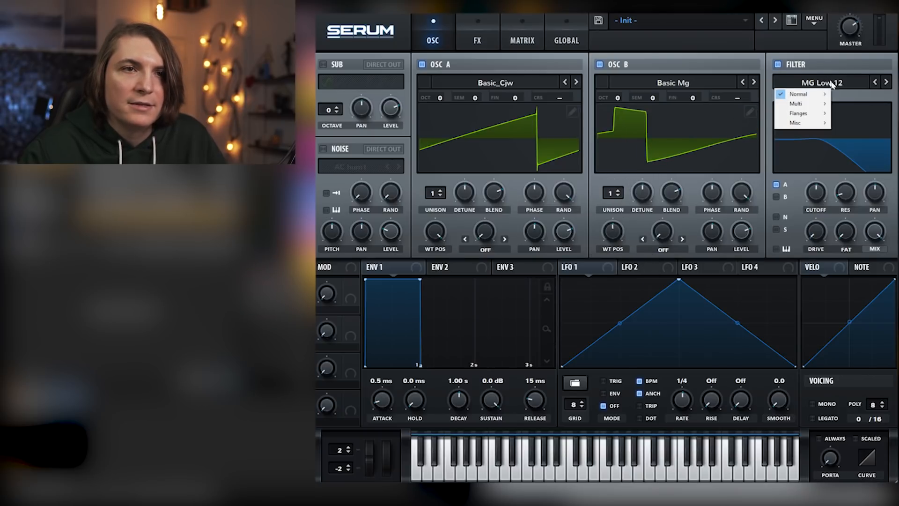
mouse_move(822, 95)
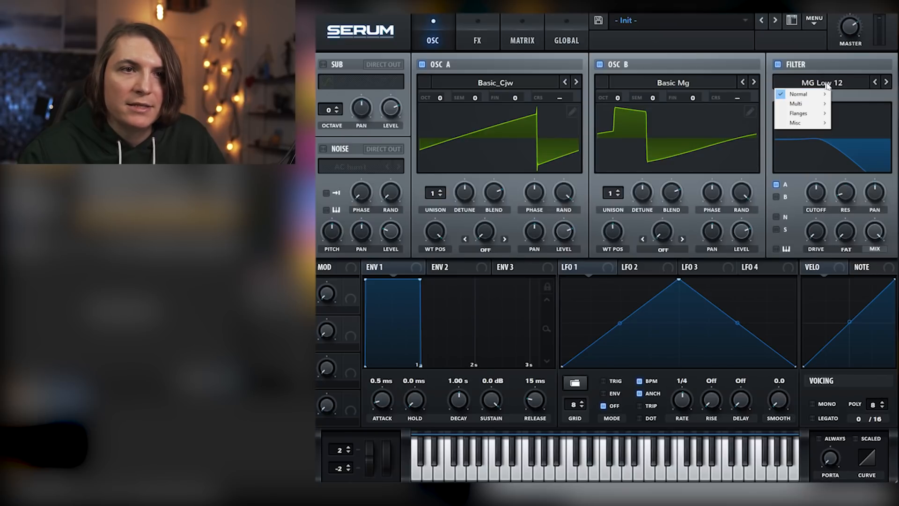
mouse_move(815, 124)
click(861, 247)
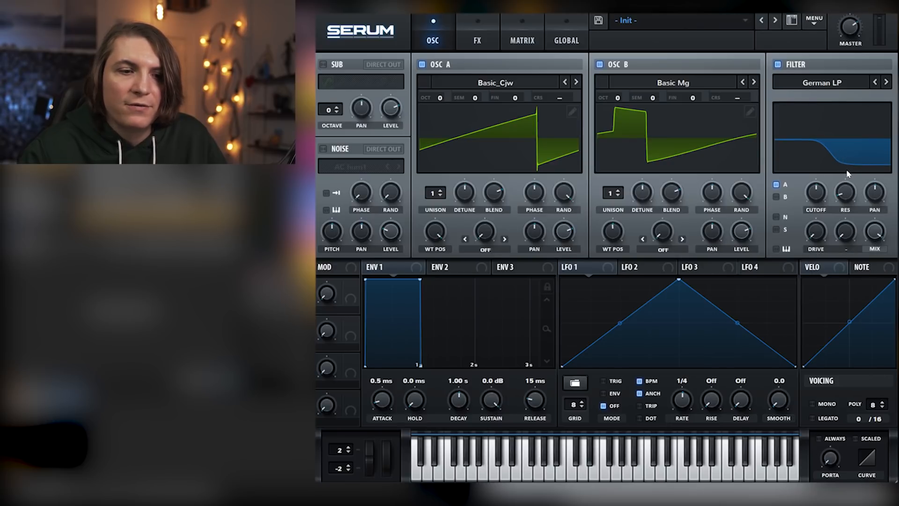
drag(865, 235, 869, 238)
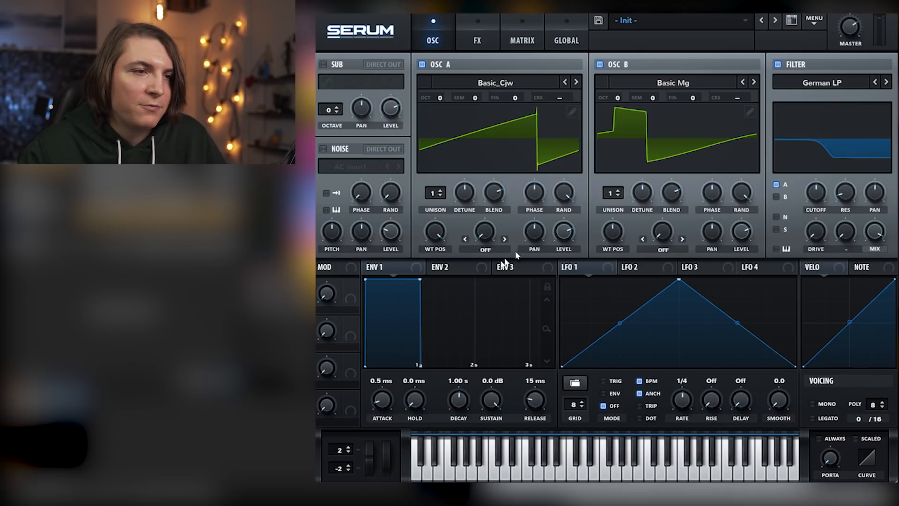
Set envelope 1's sustain to -oo dB and its decay to 602 ms
drag(420, 279, 402, 389)
drag(460, 402, 461, 404)
drag(461, 403, 461, 404)
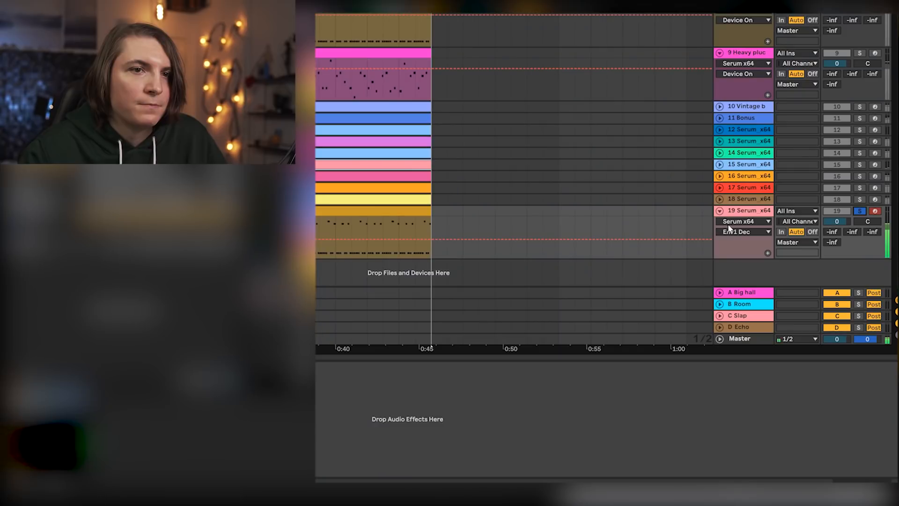
Set oscillator A's octave to -1 and route oscillator B through the filter
click(728, 225)
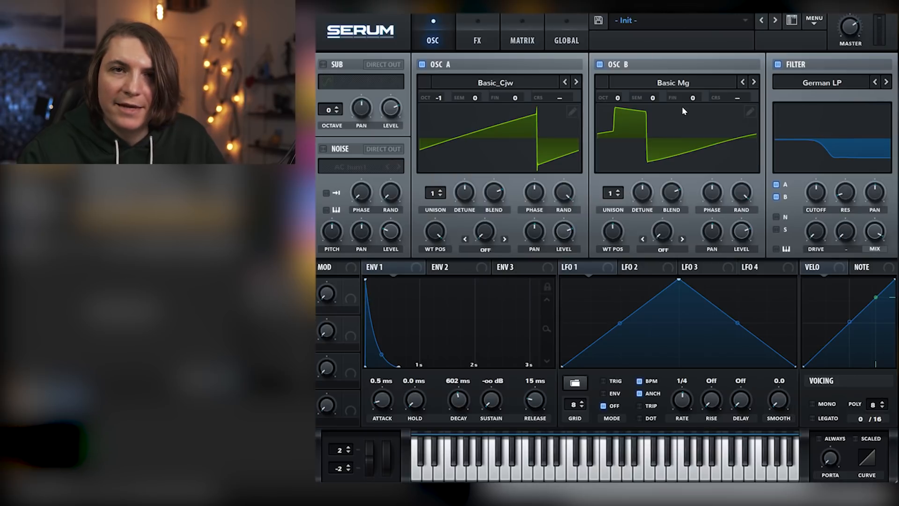
Set envelope 2's sustain to 0.00% and its decay to 519 ms
click(453, 269)
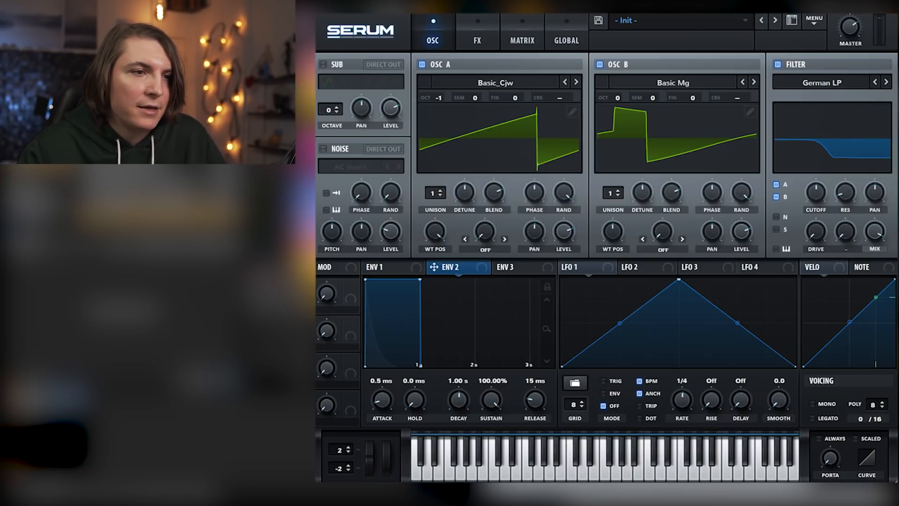
drag(496, 400, 495, 484)
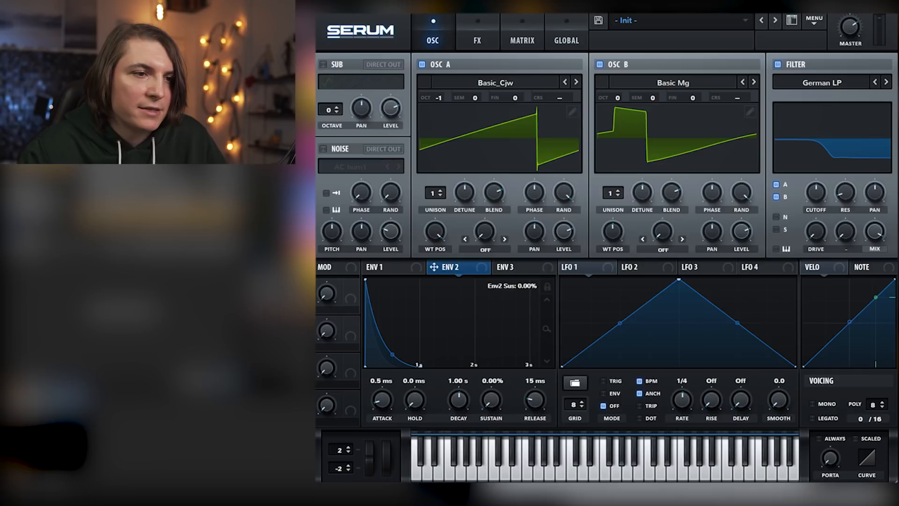
drag(460, 399, 459, 407)
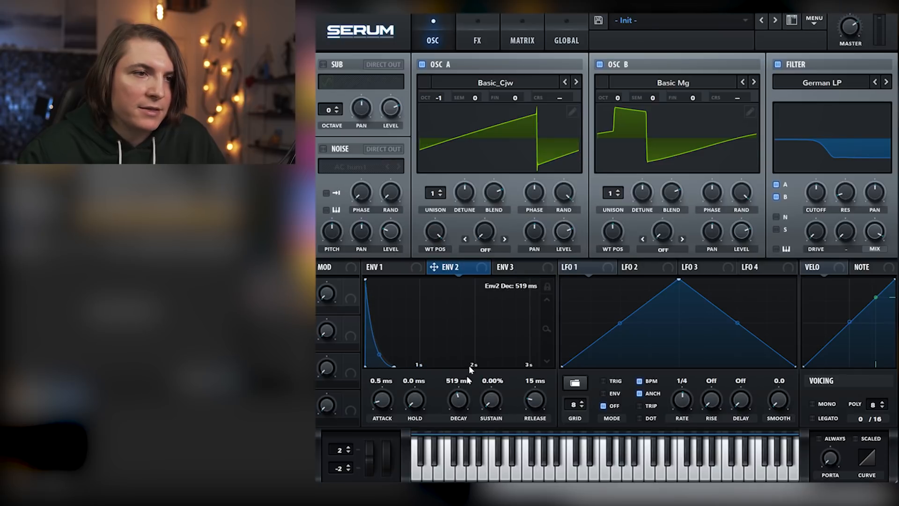
Assign envelope 2 to the filter's cutoff and drive, lower the cutoff, and reduce the modulation amount on the drive
mouse_move(829, 192)
mouse_down()
mouse_move(816, 192)
mouse_move(817, 205)
mouse_up()
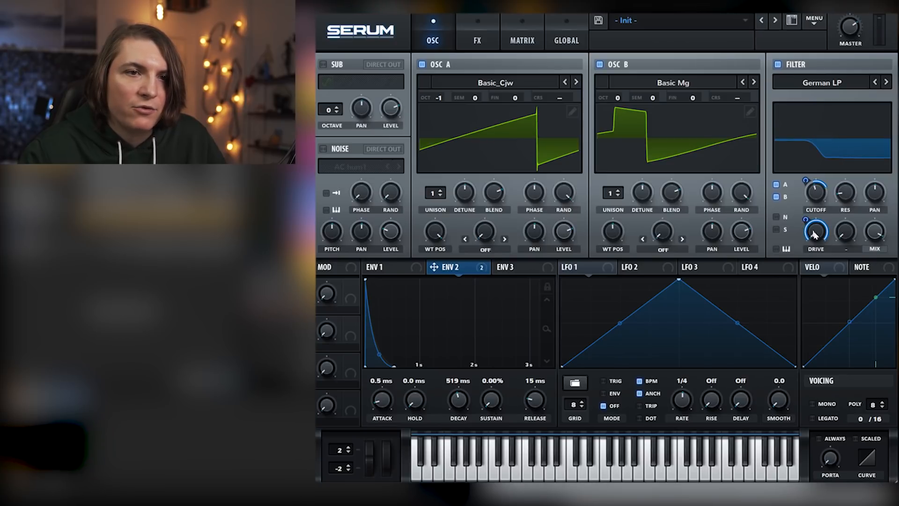
drag(813, 237, 807, 258)
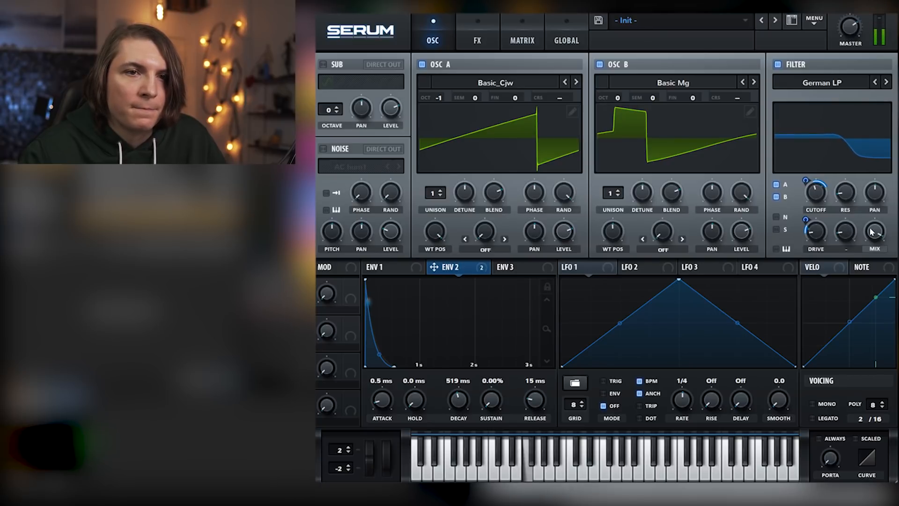
mouse_move(873, 237)
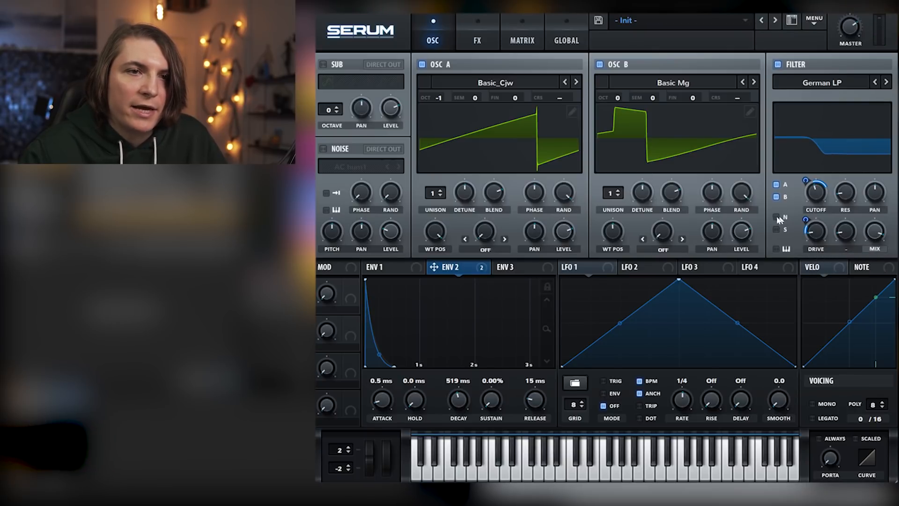
Enable the noise oscillator with the AlphaNz sample routed through the filter, and raise its level
click(323, 149)
click(363, 168)
mouse_move(352, 179)
click(410, 180)
drag(392, 236, 395, 229)
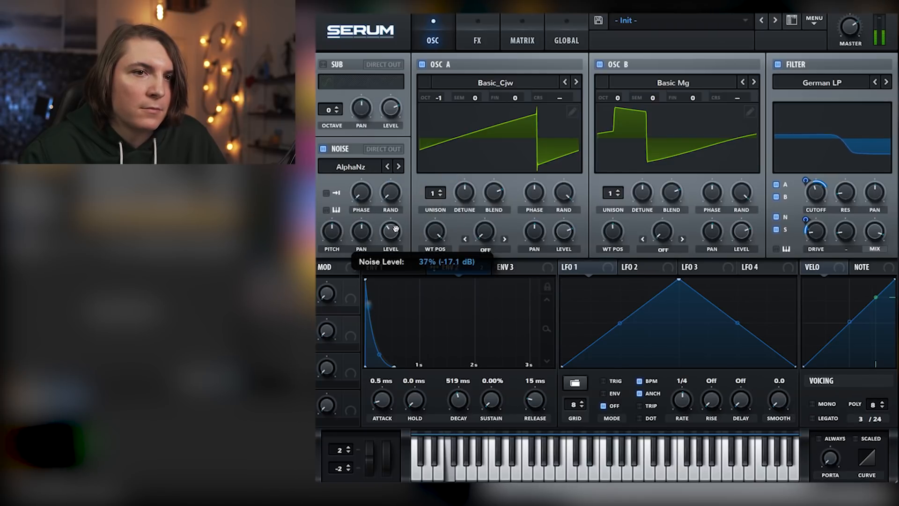
mouse_move(396, 228)
mouse_down()
mouse_move(397, 237)
mouse_move(400, 190)
mouse_move(403, 231)
mouse_up()
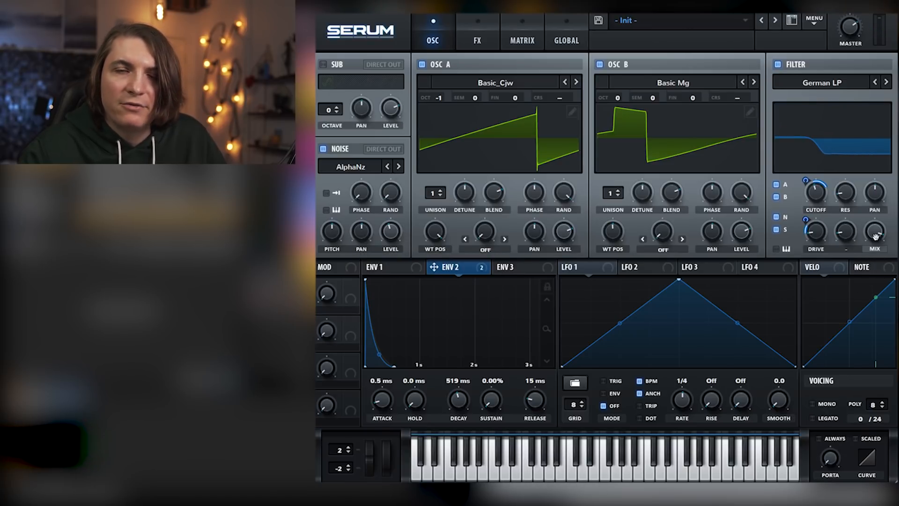
Raise the filter's cutoff while reducing its envelope 2 modulation, and switch the voicing to mono
mouse_move(875, 234)
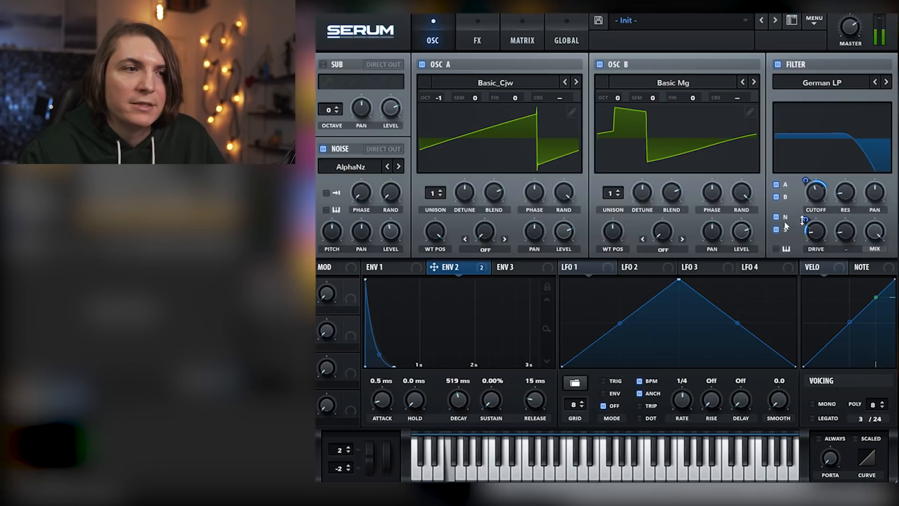
mouse_move(816, 192)
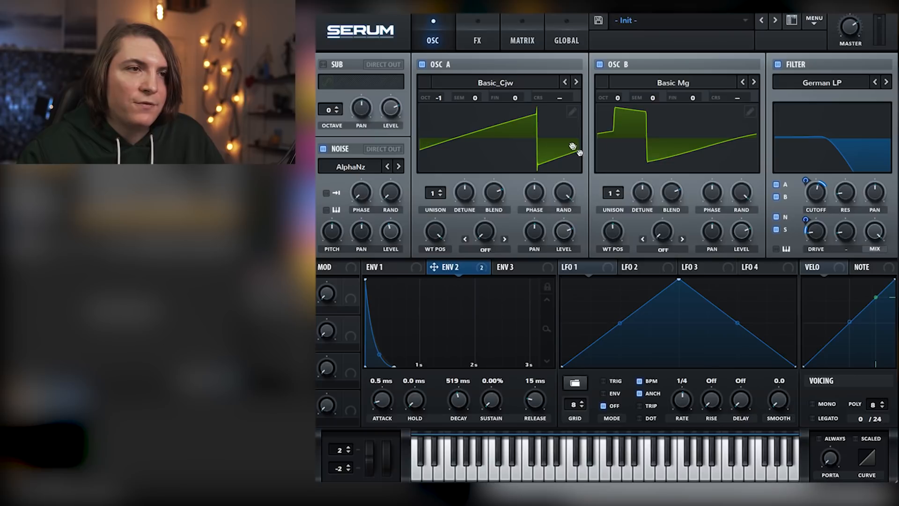
click(814, 404)
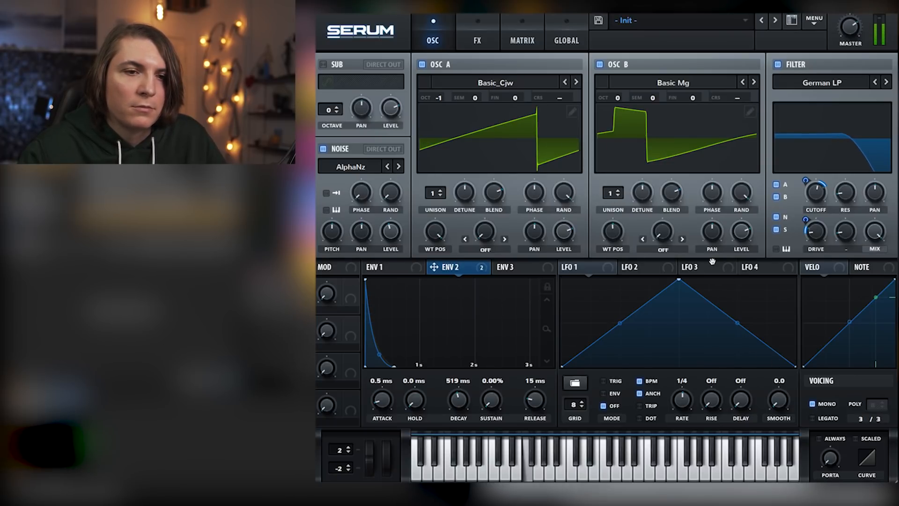
Add a distortion effect in SoftClip mode and raise its drive
click(475, 29)
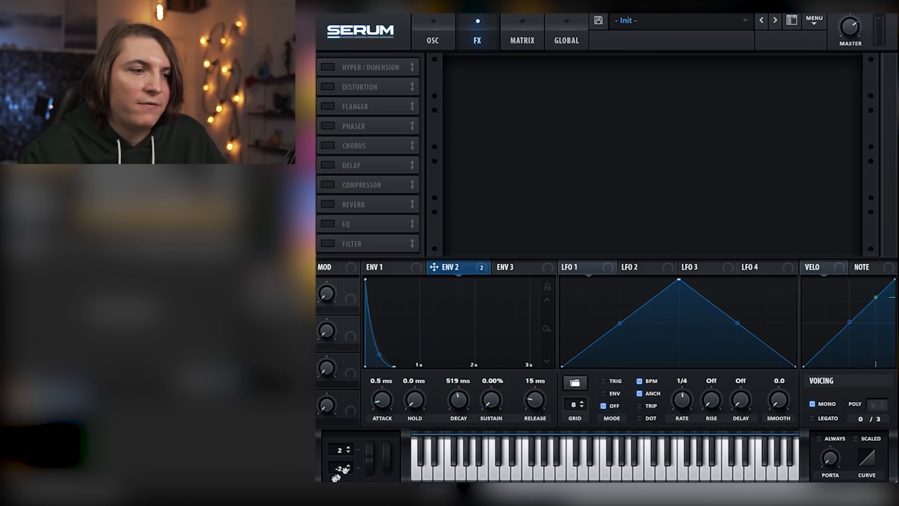
click(328, 87)
click(576, 78)
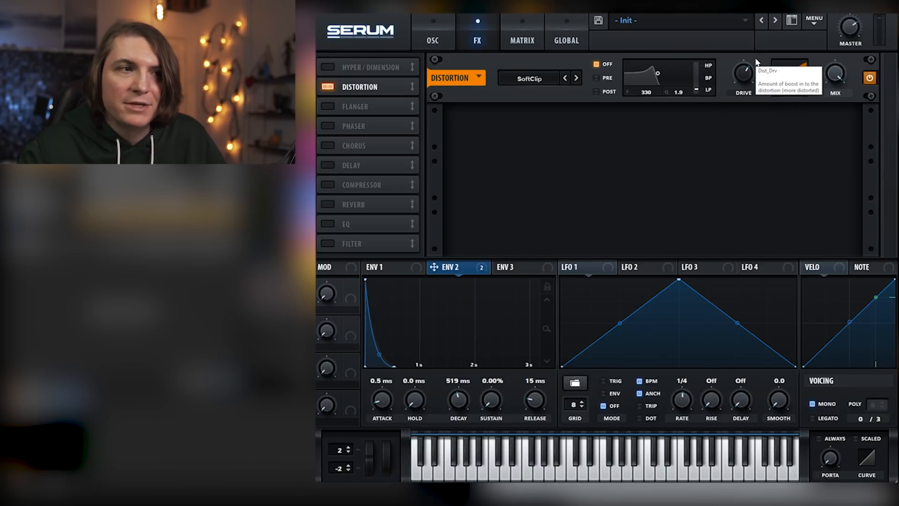
Add a phaser and a chorus to the effects chain and lower the mix of each
click(328, 127)
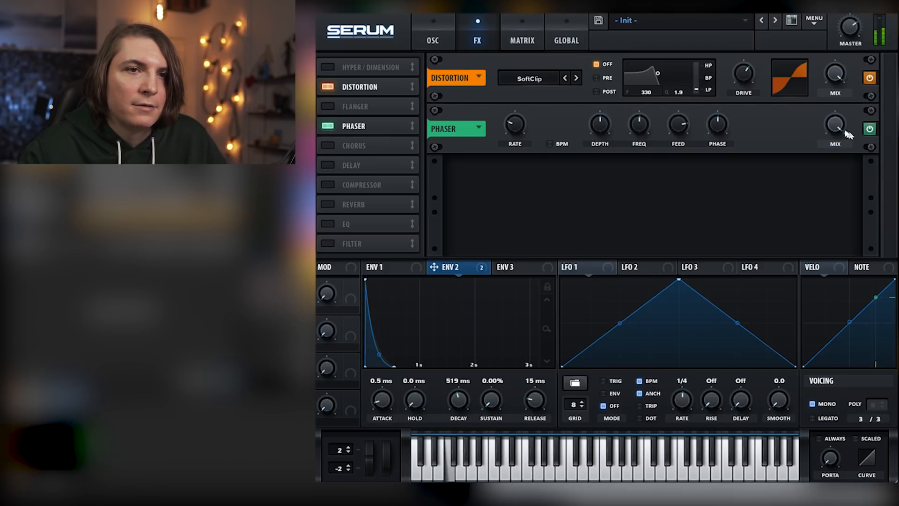
mouse_move(847, 202)
mouse_down()
mouse_move(851, 212)
mouse_move(847, 199)
mouse_up()
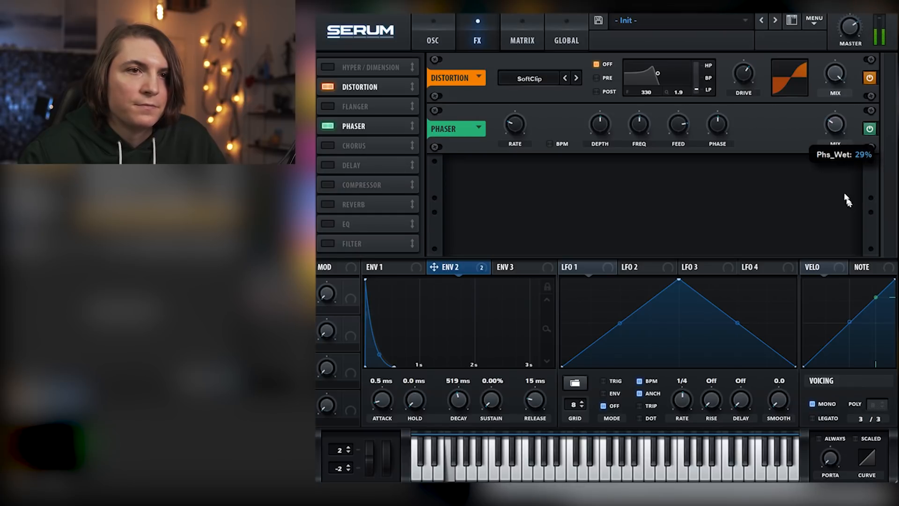
click(327, 146)
drag(822, 182, 844, 212)
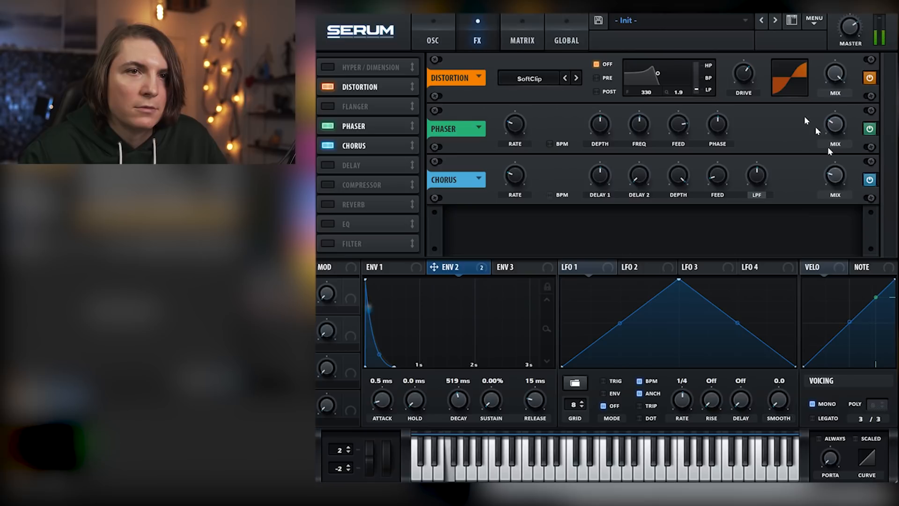
click(448, 27)
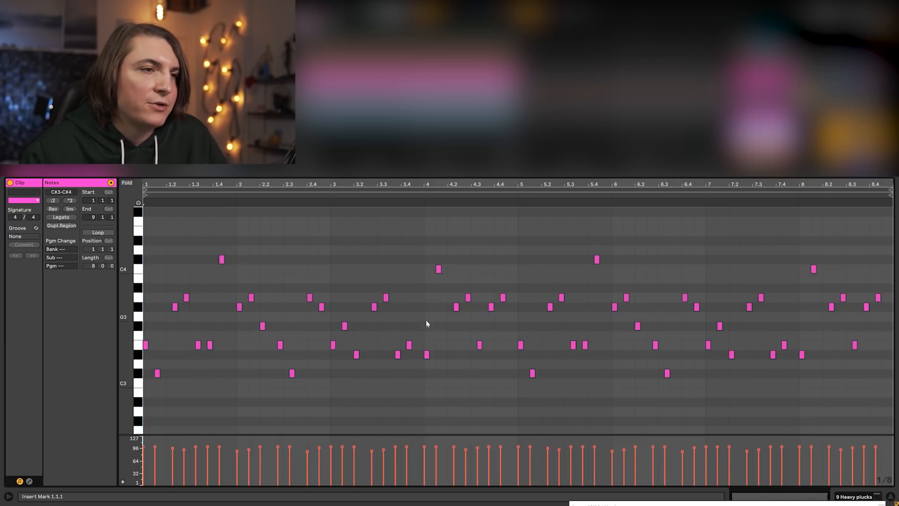
Enable the MG Low 12 filter on the new Init patch and lower its cutoff
drag(135, 307, 129, 302)
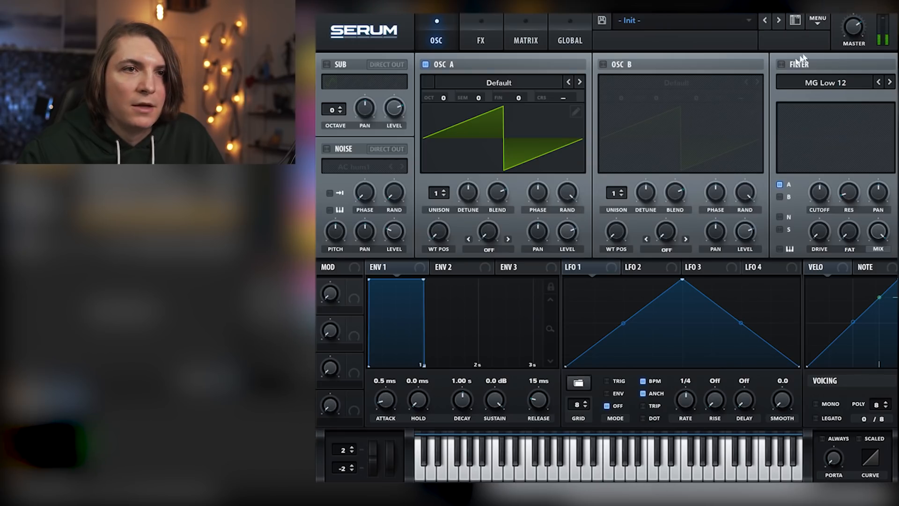
click(801, 61)
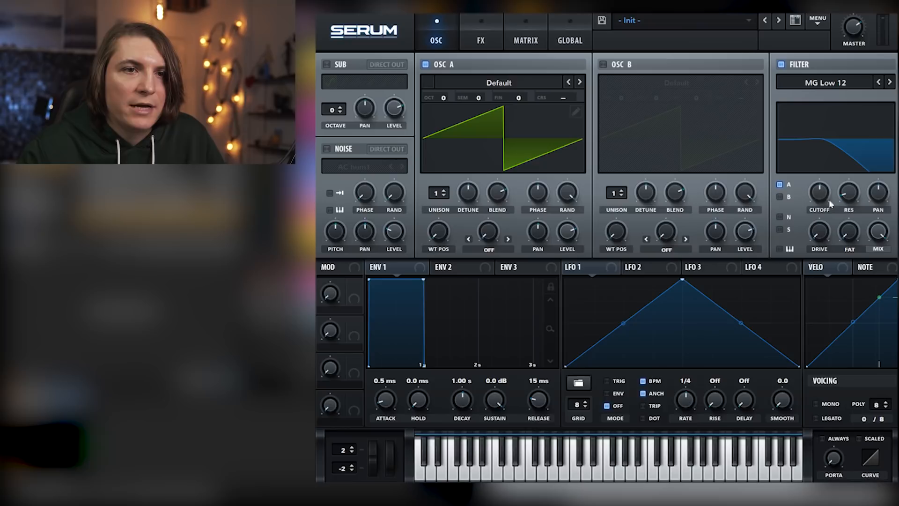
drag(819, 199, 824, 236)
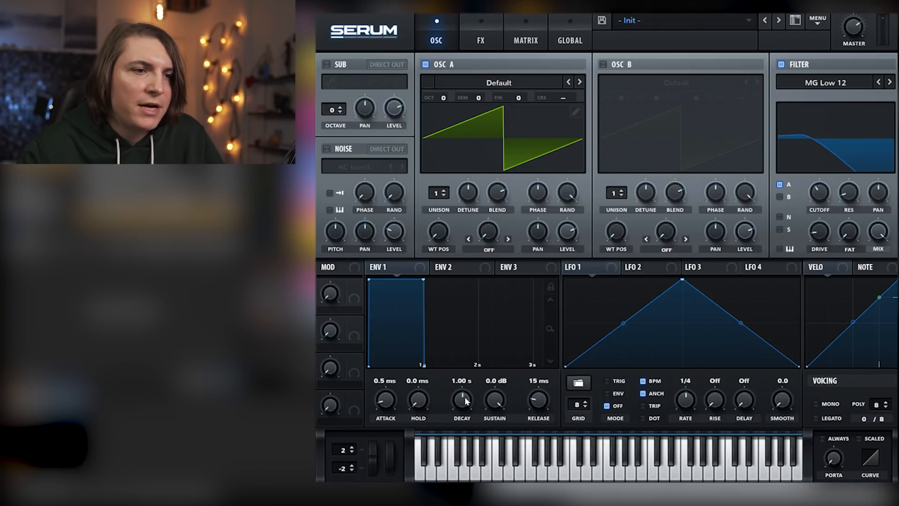
Drop envelope 1's sustain and shorten its decay, and set envelope 2 to 0.00% sustain with a 274 ms decay
drag(495, 399, 505, 480)
drag(462, 406, 497, 473)
click(449, 269)
drag(462, 400, 463, 406)
Assign envelope 2 to the filter's cutoff, resonance, drive and fat, adjusting the modulation amounts
drag(804, 238, 833, 190)
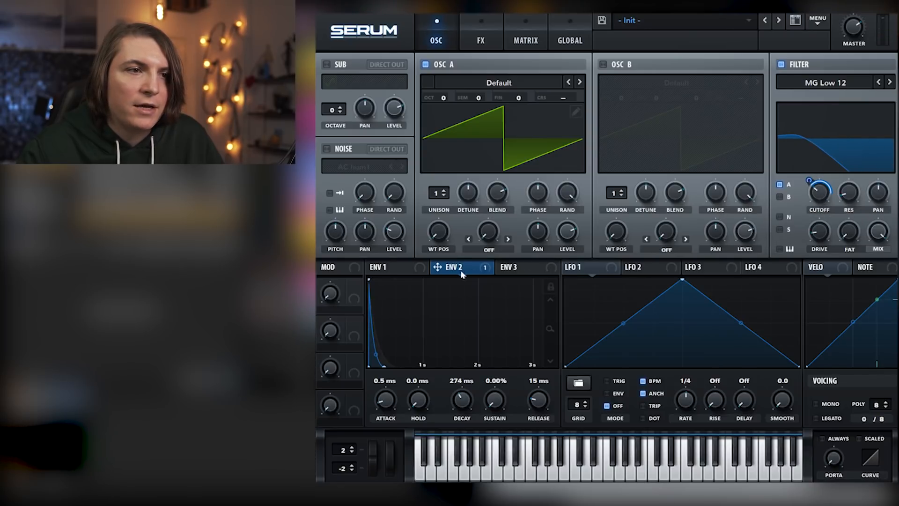
drag(809, 219, 839, 262)
mouse_move(850, 200)
mouse_down()
mouse_move(855, 177)
mouse_move(846, 242)
mouse_move(839, 189)
mouse_up()
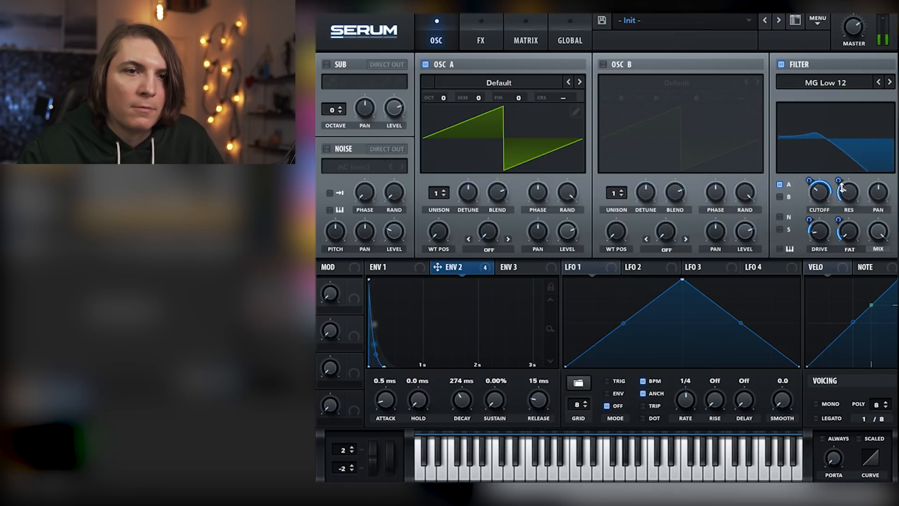
mouse_move(839, 221)
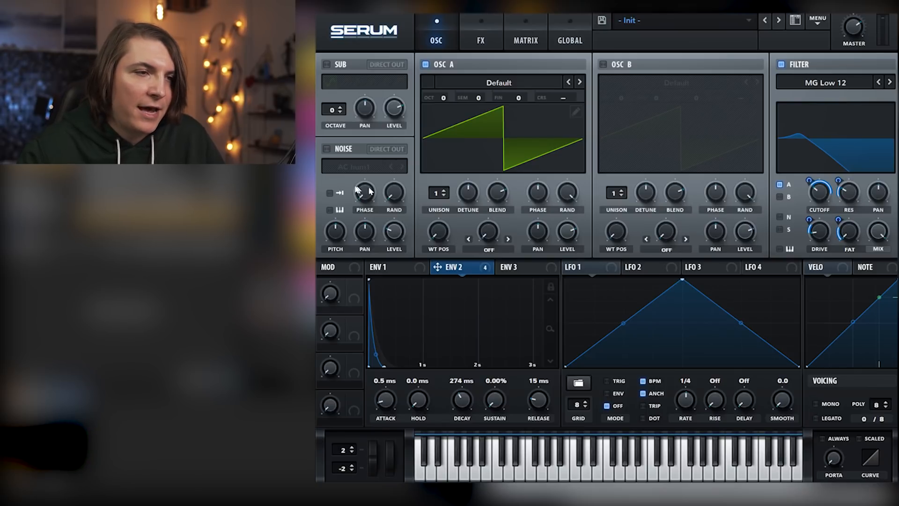
Enable the noise oscillator with the ARP pink sample and route B, N and S through the filter
click(326, 149)
click(780, 197)
click(779, 217)
click(780, 229)
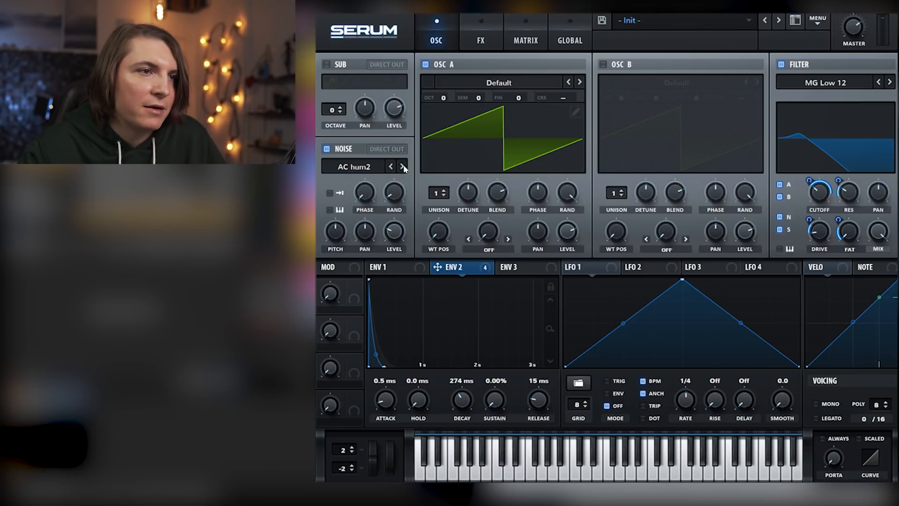
click(377, 168)
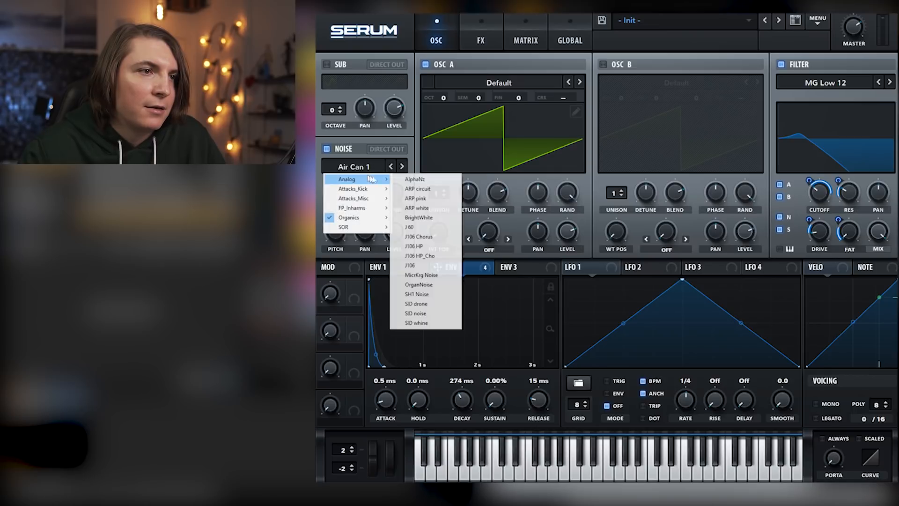
click(424, 187)
Lower the noise level, assign envelope 2 to it with a raised modulation amount, and compare the sound without noise
drag(394, 232, 395, 217)
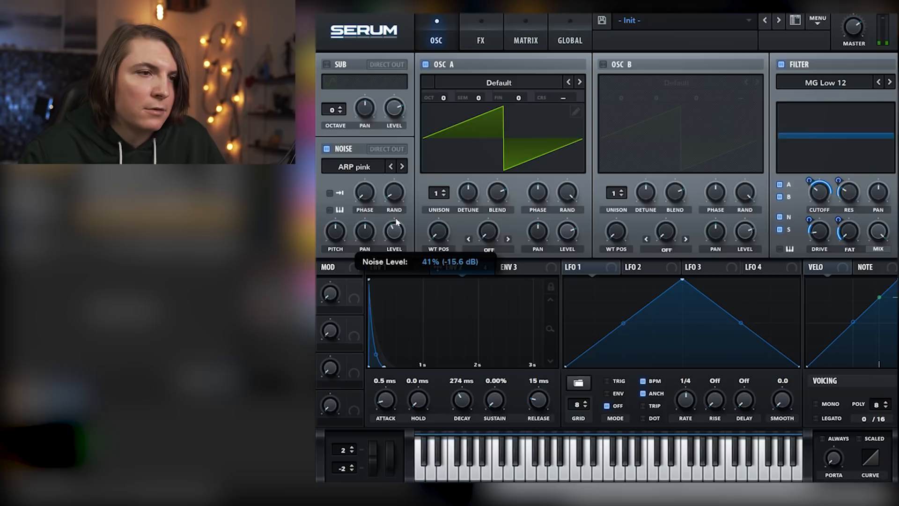
drag(406, 233, 394, 231)
mouse_move(385, 229)
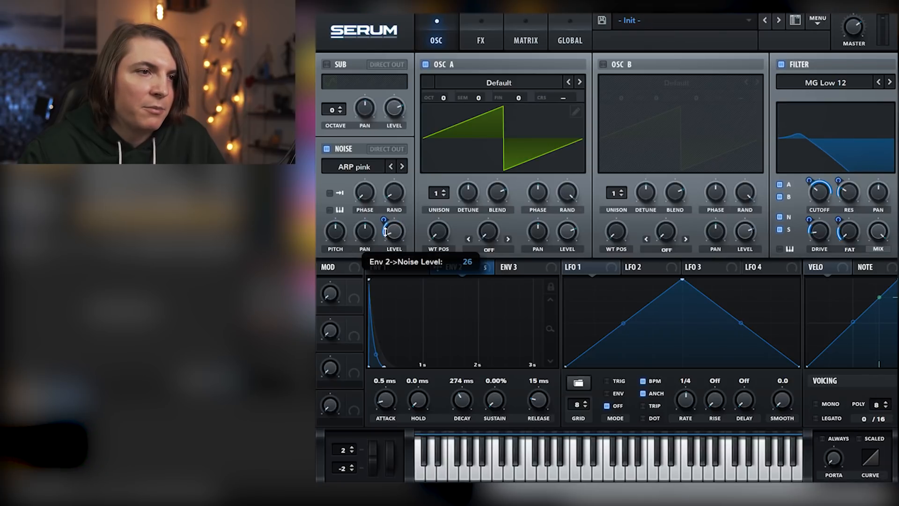
drag(385, 230, 387, 204)
click(328, 150)
click(327, 150)
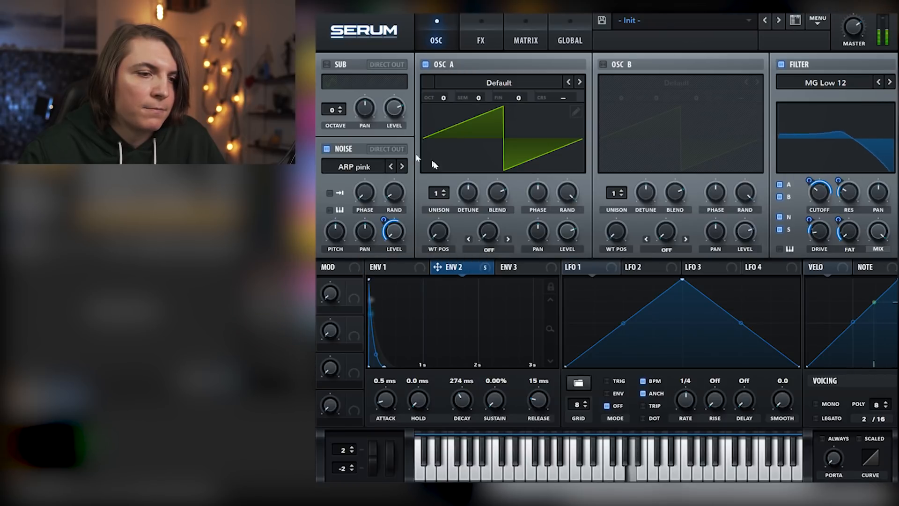
Add a distortion effect in Asym mode and assign envelope 2 to its drive
click(478, 19)
click(340, 87)
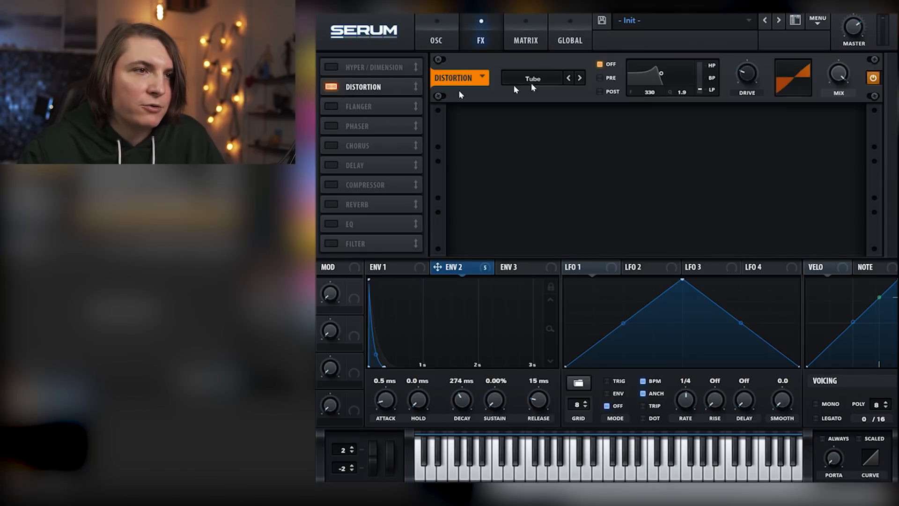
click(552, 77)
click(543, 176)
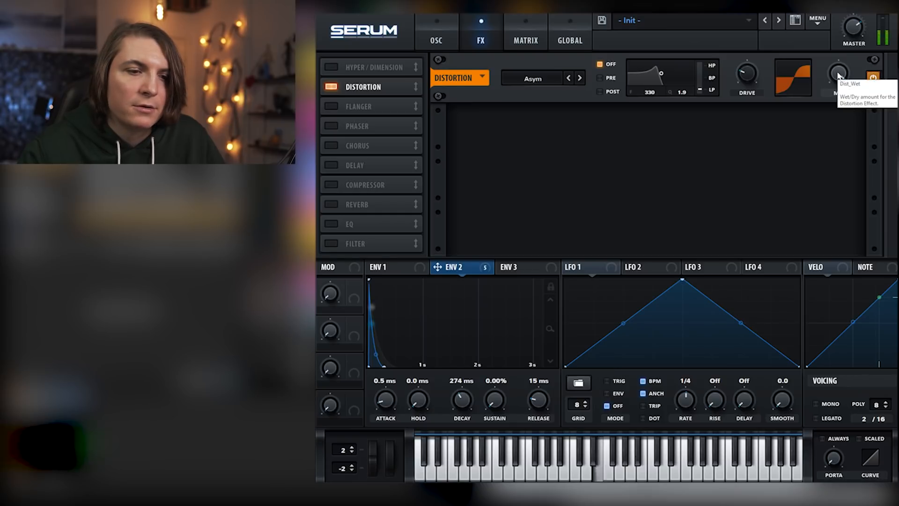
drag(458, 273, 747, 74)
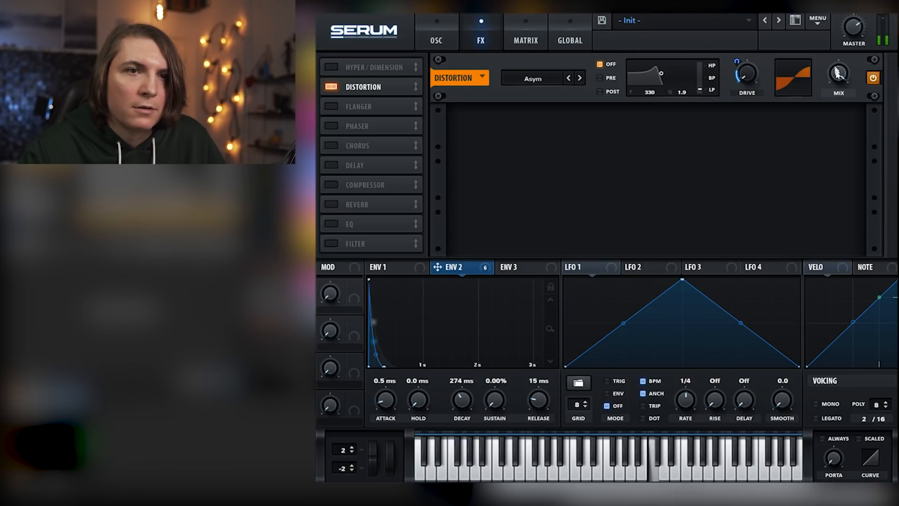
click(872, 78)
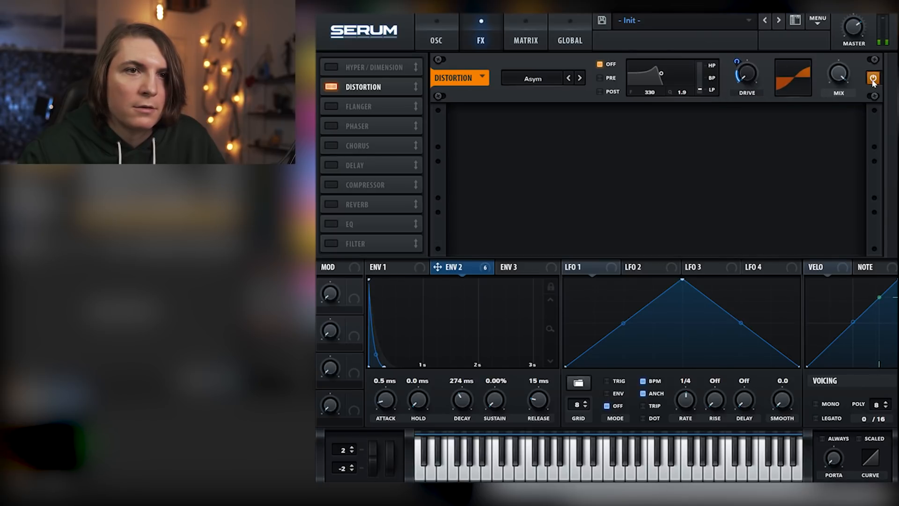
Add a ping-pong delay with its filter at 2128 Hz, and a hall reverb with raised high cut and mix
click(330, 165)
click(753, 131)
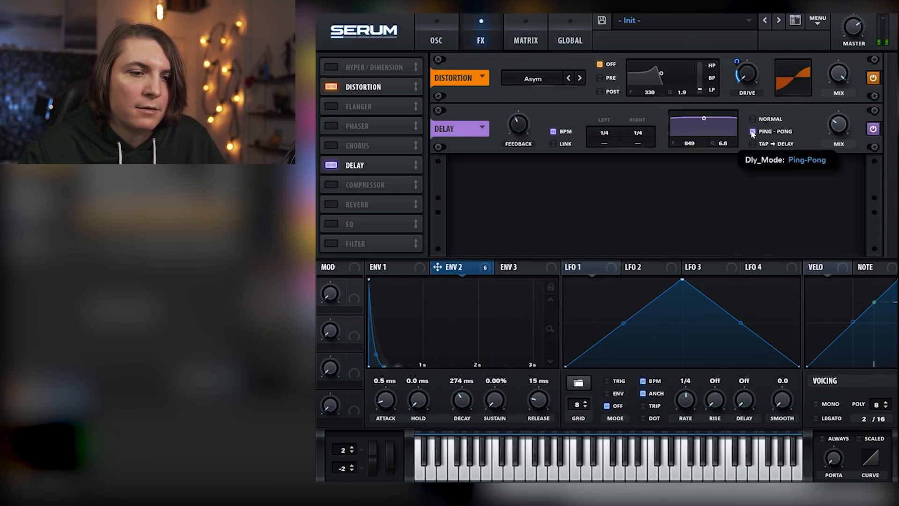
drag(704, 118, 714, 131)
mouse_move(840, 126)
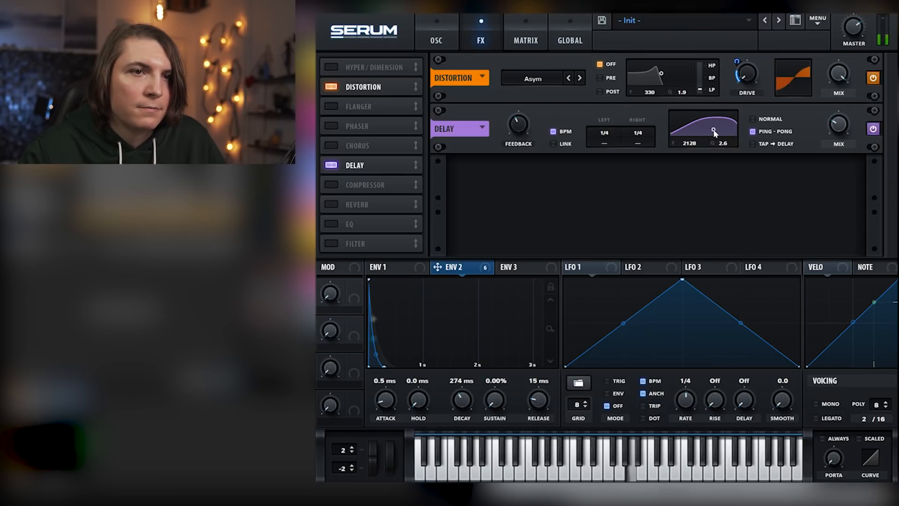
click(328, 206)
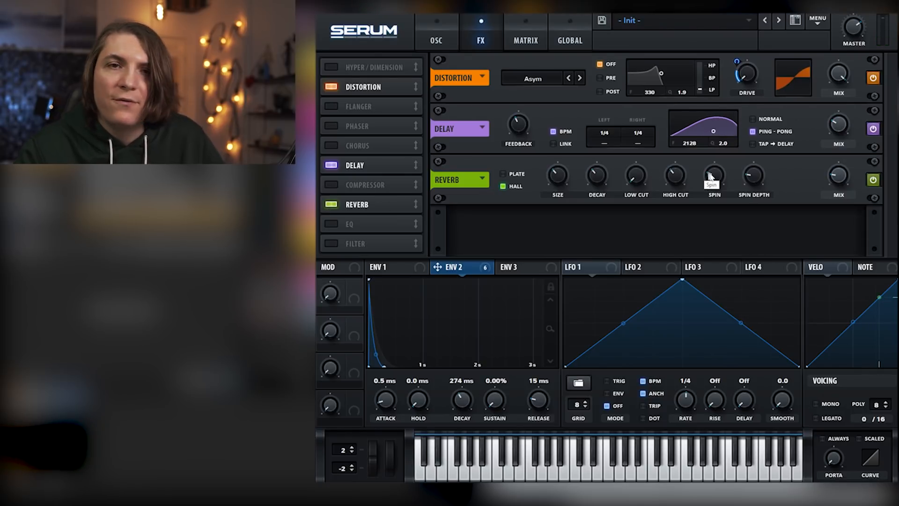
drag(673, 177, 673, 107)
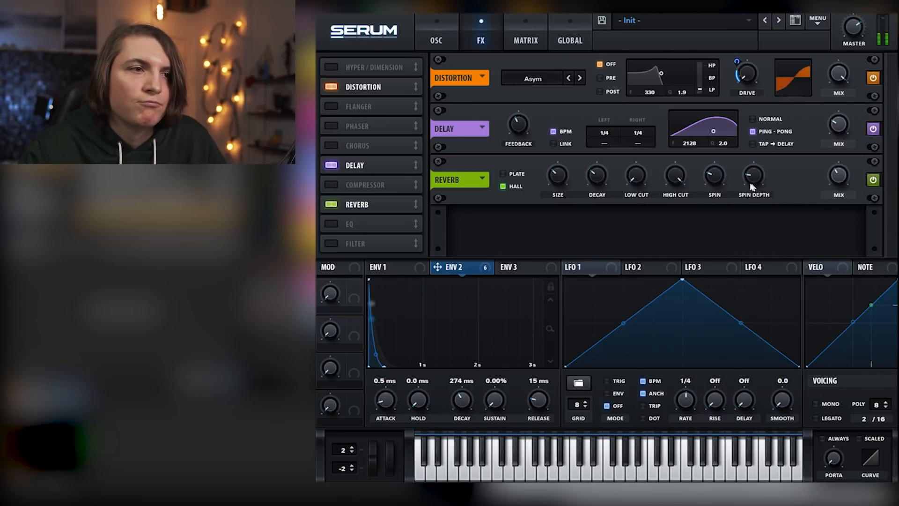
Assign envelope 2 to oscillator A's fine tuning and switch the voicing to mono
click(451, 39)
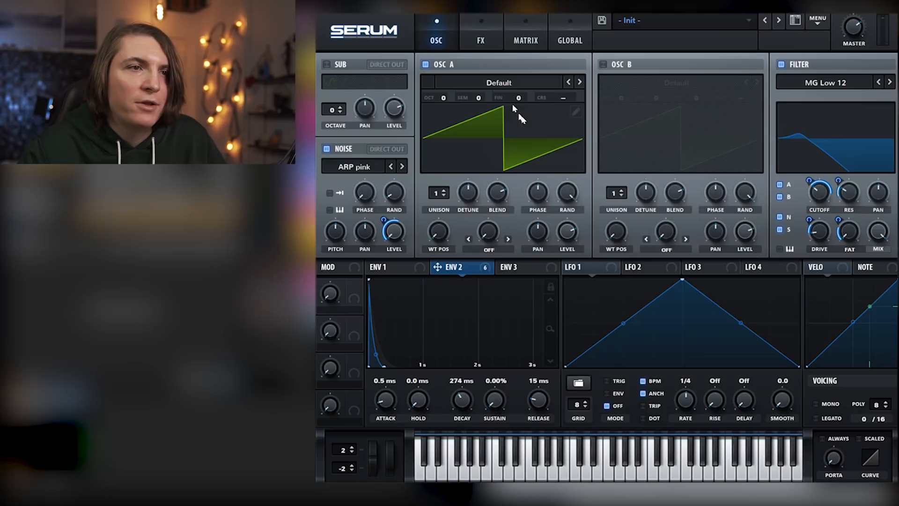
drag(452, 203, 536, 158)
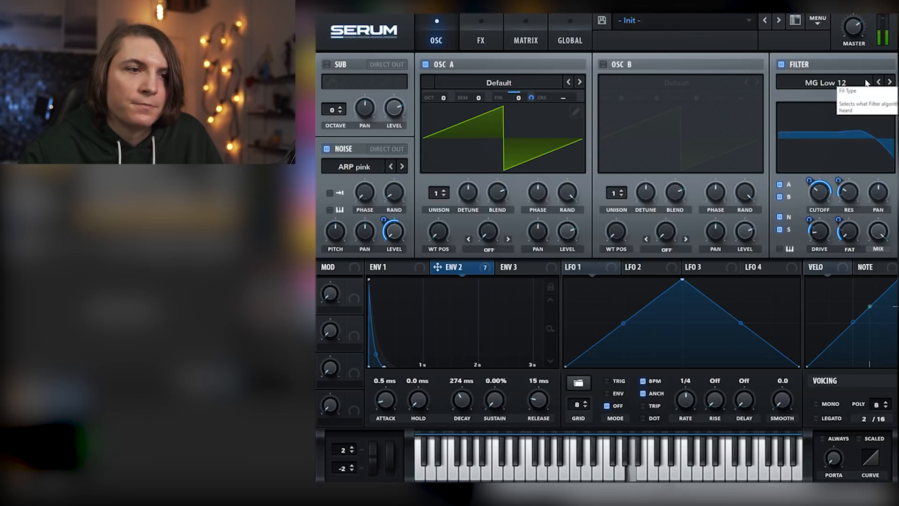
click(816, 404)
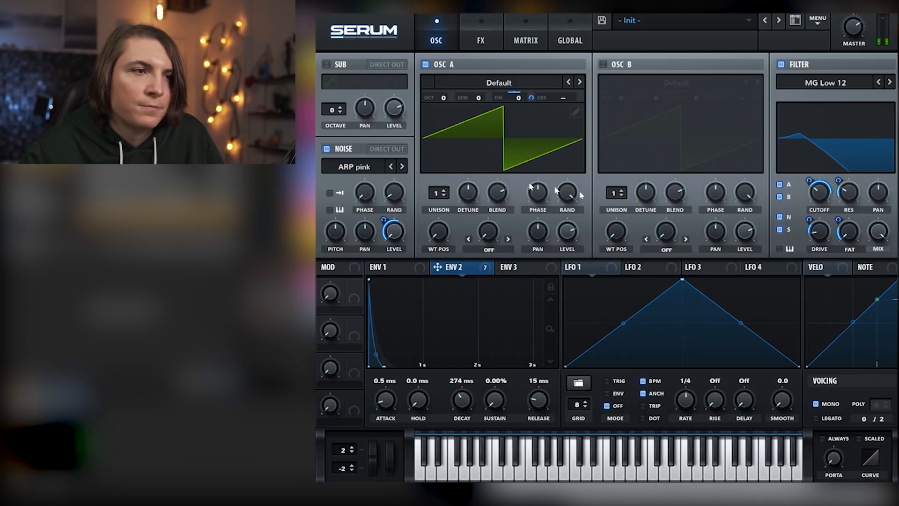
Assign envelope 2 to the mix of both the reverb and the delay
click(477, 30)
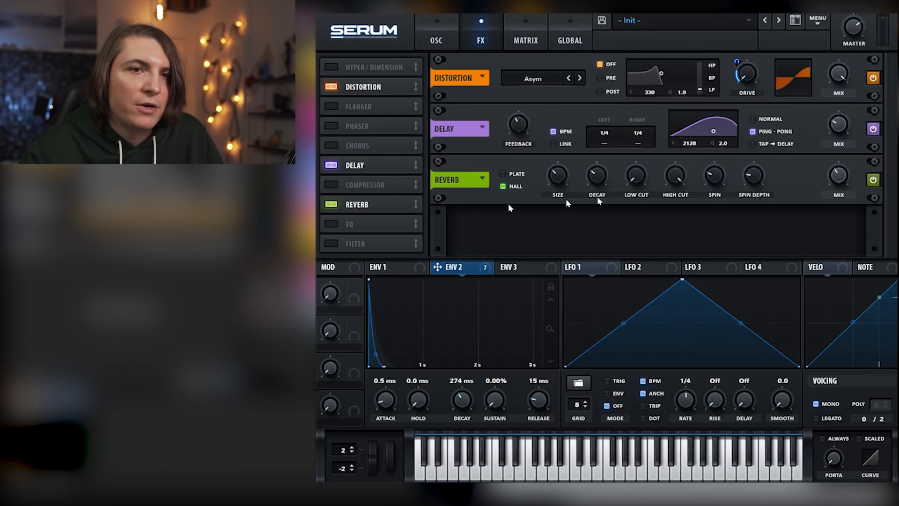
mouse_move(835, 199)
mouse_down()
mouse_move(837, 177)
mouse_move(832, 210)
mouse_up()
mouse_move(833, 139)
mouse_down()
mouse_move(828, 175)
mouse_move(819, 148)
mouse_up()
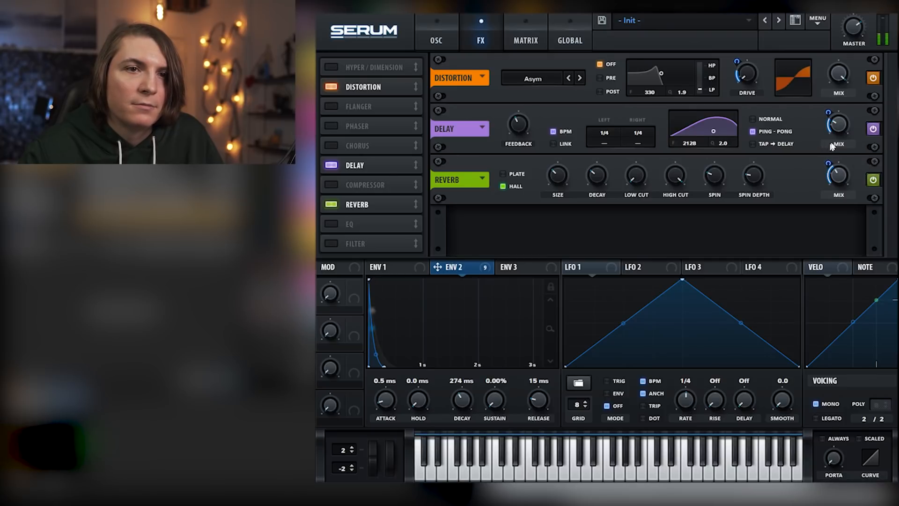
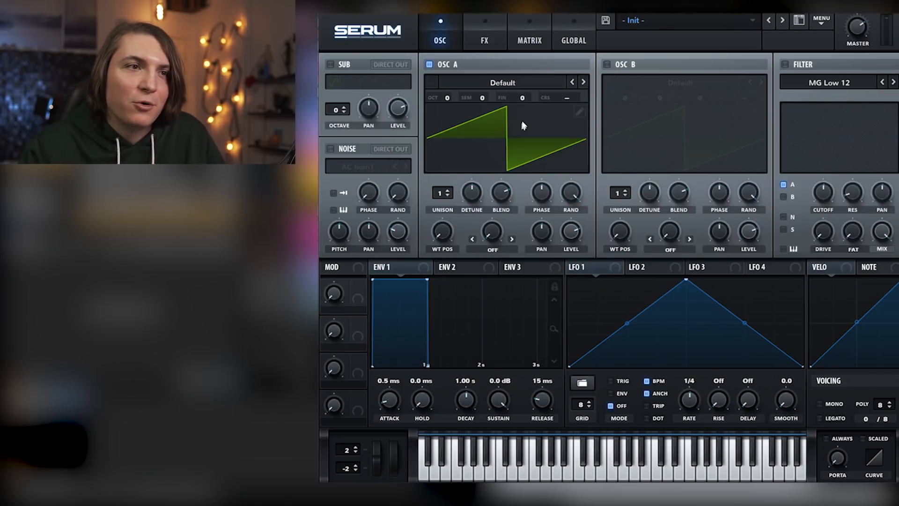
Load the Analog_BD_Sin wavetable in oscillators A and B, and enable the sub oscillator and the filter for all sources
click(584, 83)
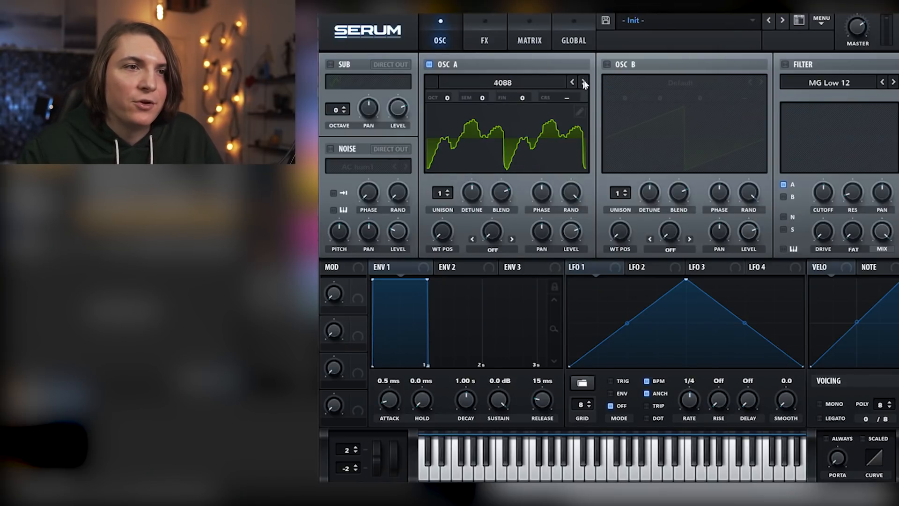
click(584, 83)
click(607, 65)
click(761, 83)
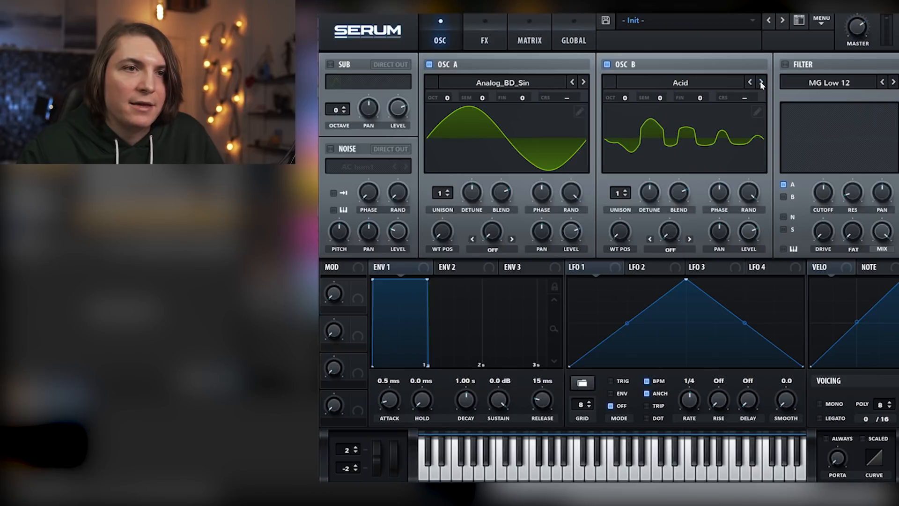
click(760, 82)
click(330, 64)
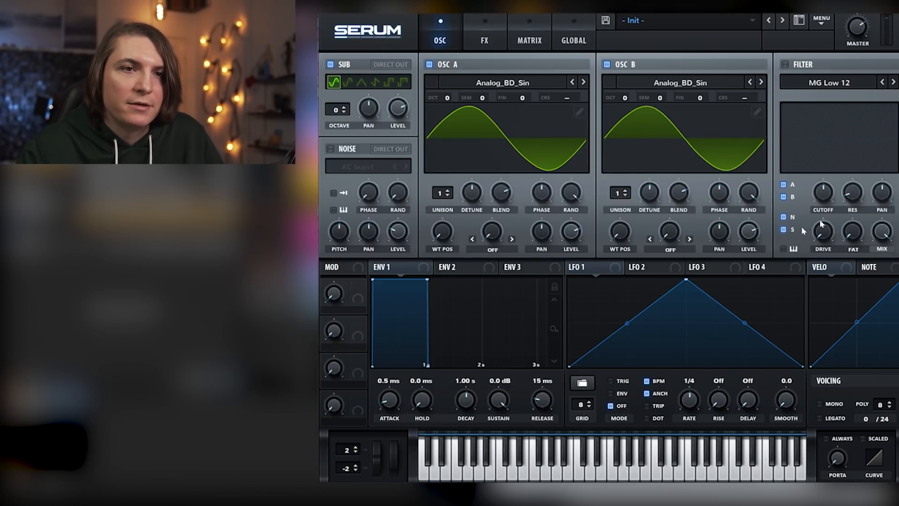
click(785, 64)
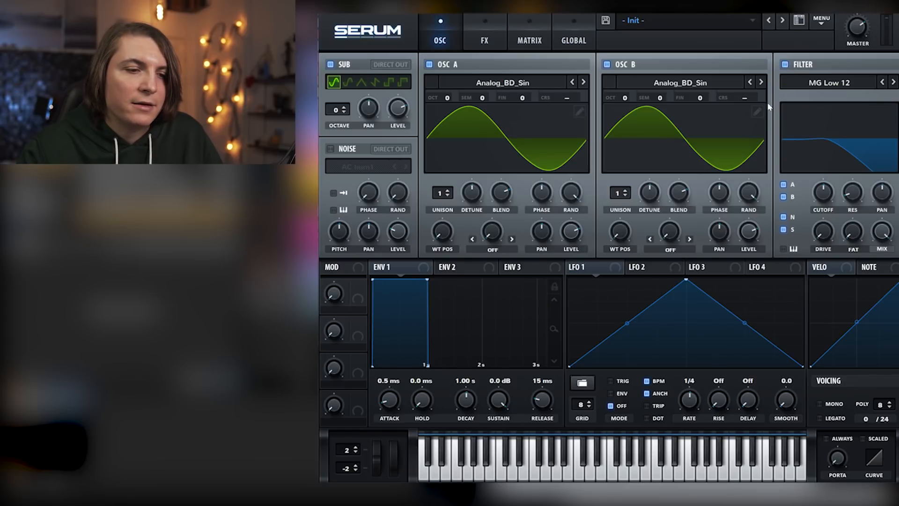
Set oscillator A to +1 octave with 3 detuned unison voices, oscillator B to +2 octaves and the sub oscillator to octave 4
mouse_move(448, 100)
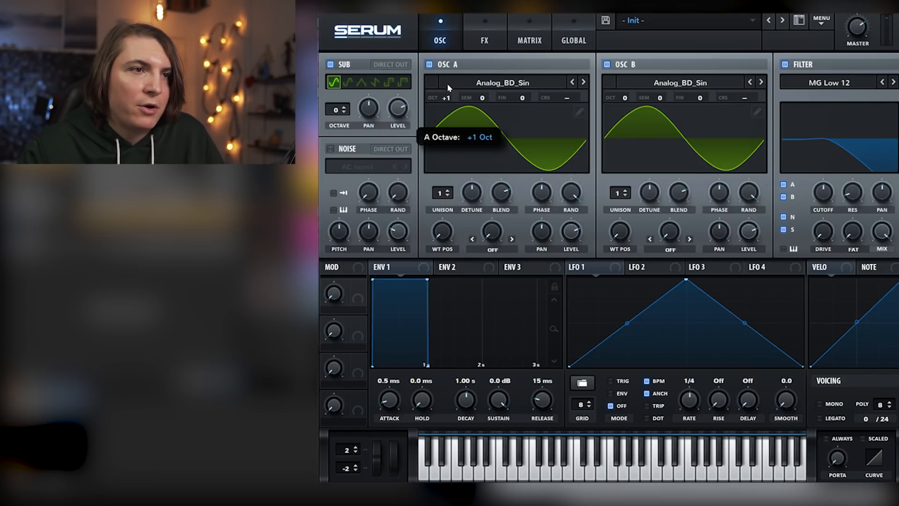
drag(627, 104, 632, 71)
drag(333, 116, 341, 83)
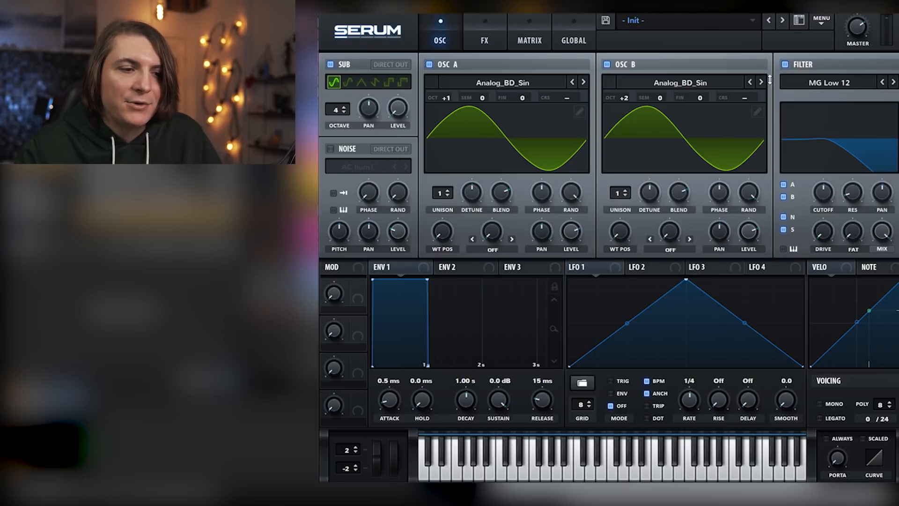
drag(445, 193, 479, 214)
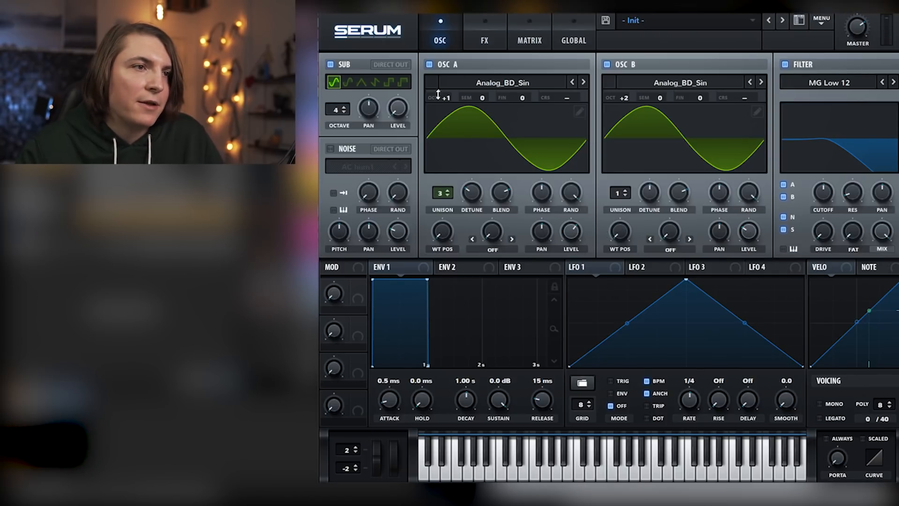
Shape envelope 1 with a 2.24 s decay, -18.6 dB sustain and 876 ms release
drag(499, 401, 500, 470)
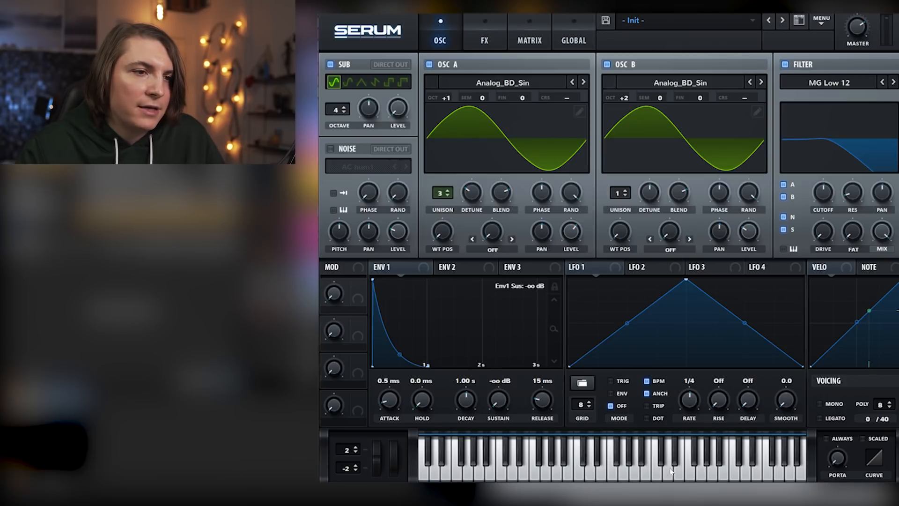
drag(473, 399, 497, 401)
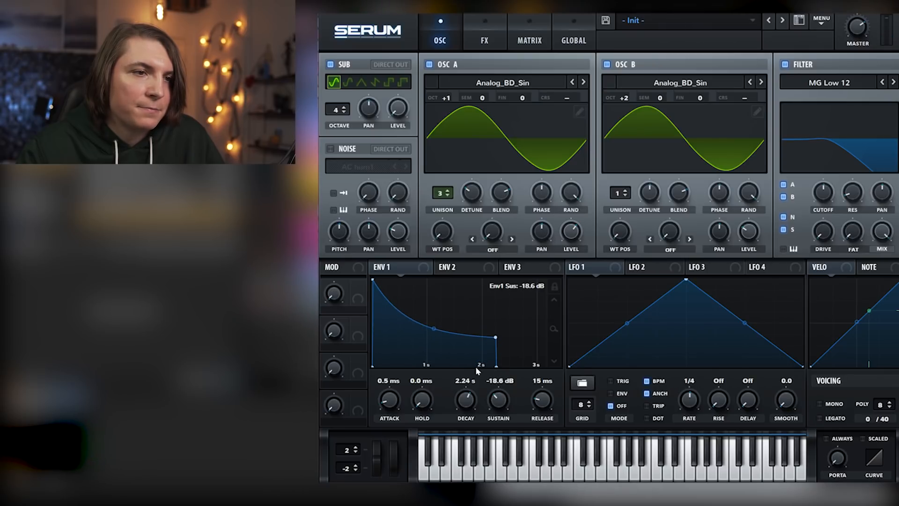
drag(496, 366, 543, 372)
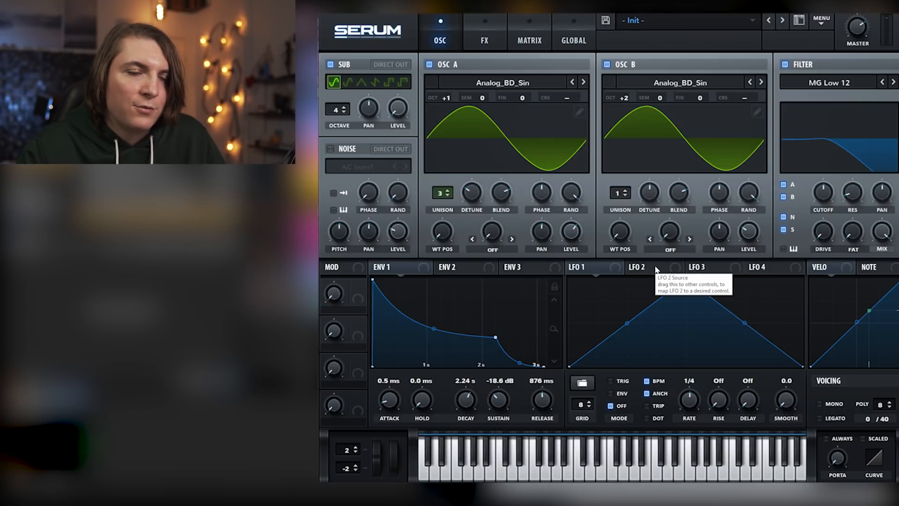
Raise the filter's drive and fat amounts and set its cutoff to about 472 Hz
mouse_move(825, 233)
drag(825, 233, 818, 224)
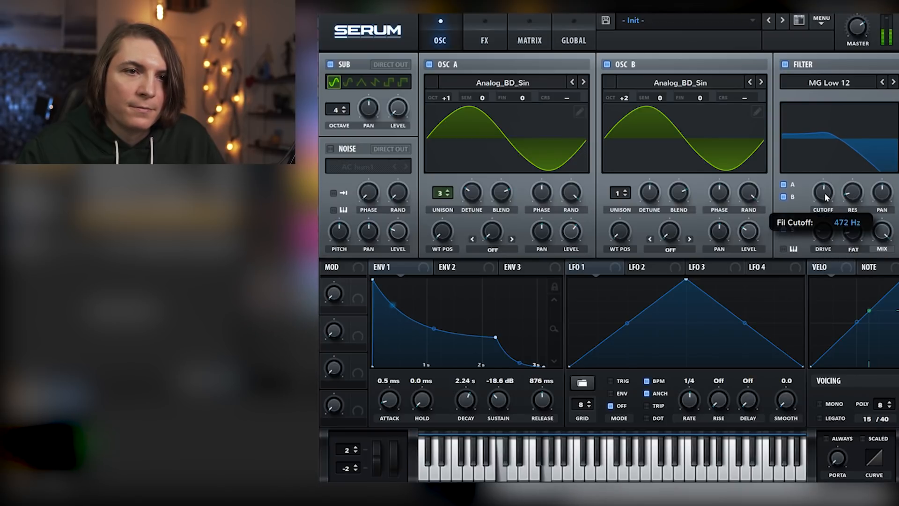
Assign envelope 2 to the filter cutoff and shape it with 3.04 s decay, 0% sustain and 546 ms release
click(450, 267)
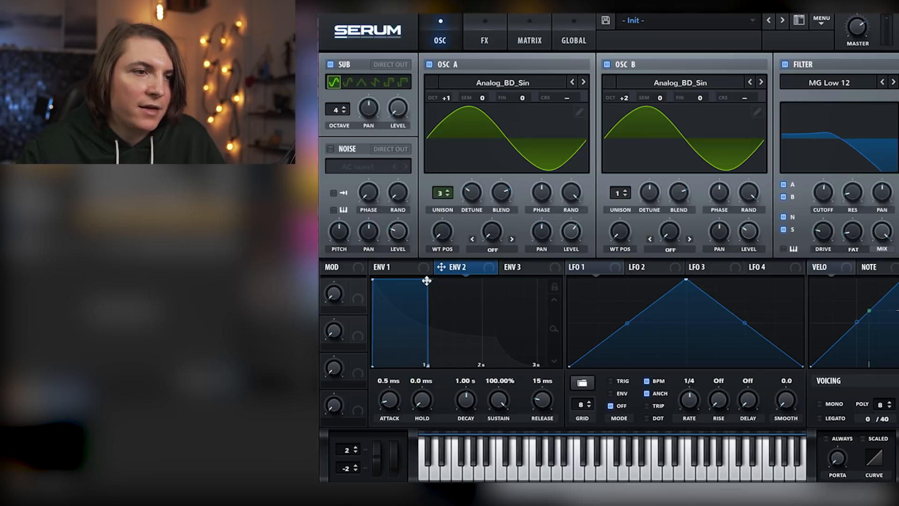
drag(427, 281, 443, 416)
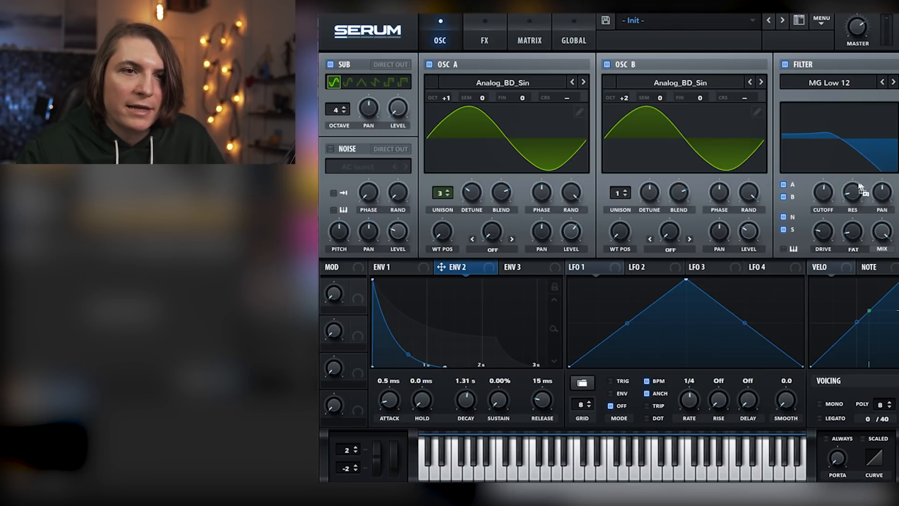
drag(822, 182, 818, 188)
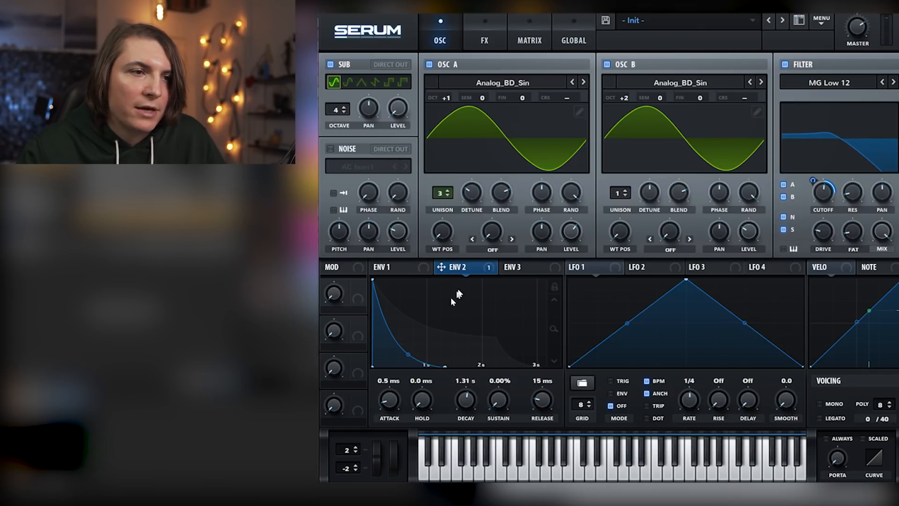
drag(467, 407, 470, 396)
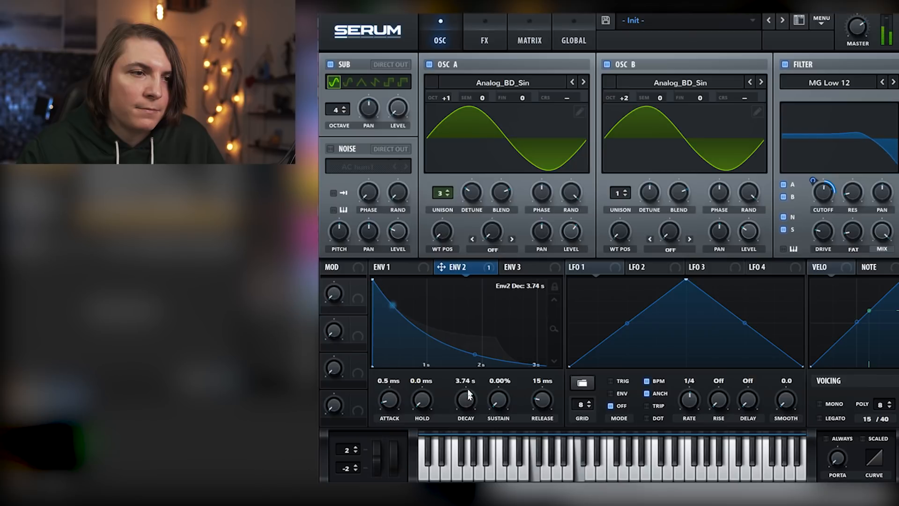
drag(542, 399, 542, 386)
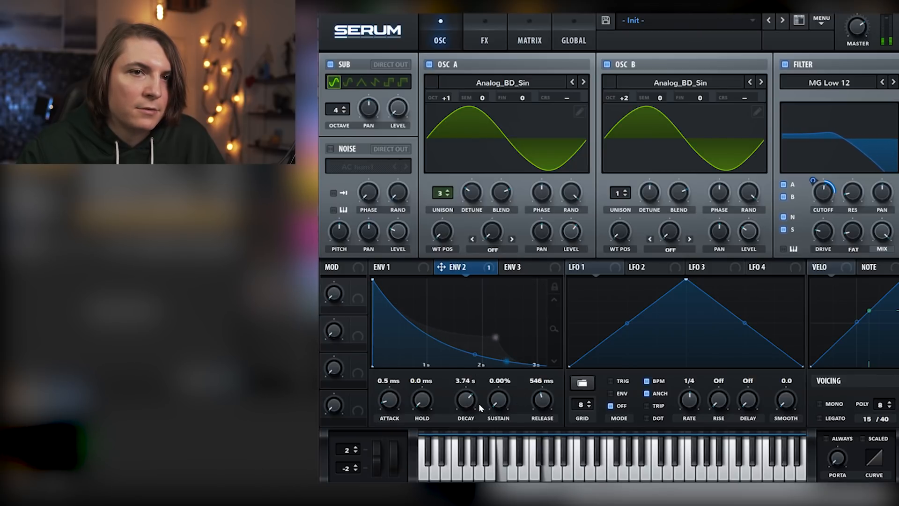
drag(467, 400, 466, 403)
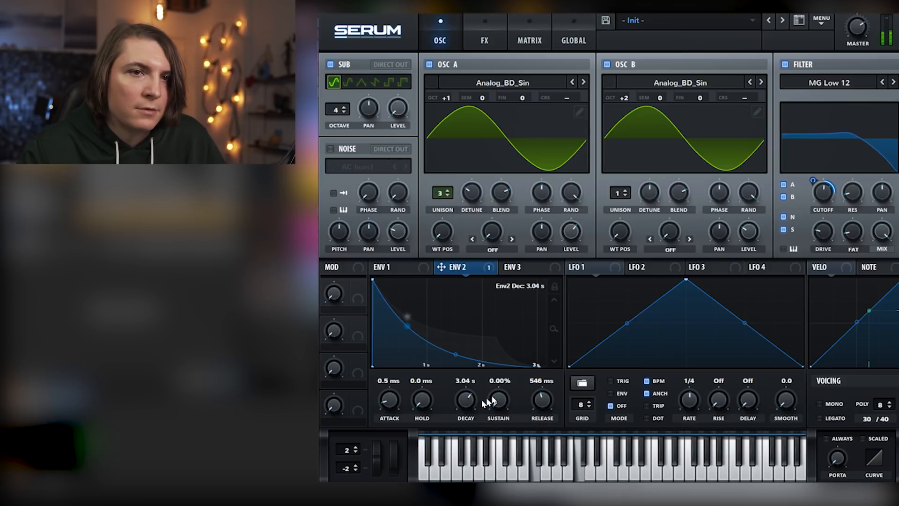
Assign LFO 1 to the fine tuning of oscillators A and B by a small amount, with its rate at 1/2
drag(572, 267, 716, 110)
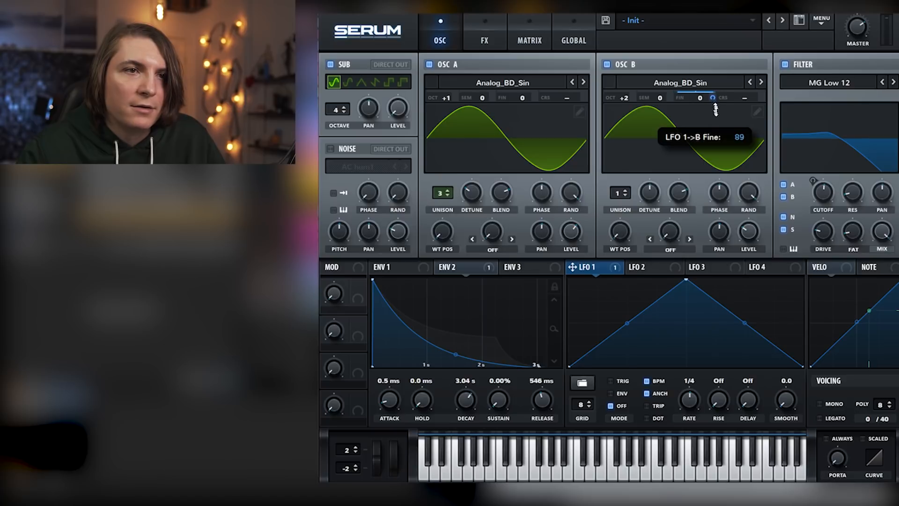
drag(716, 154, 717, 155)
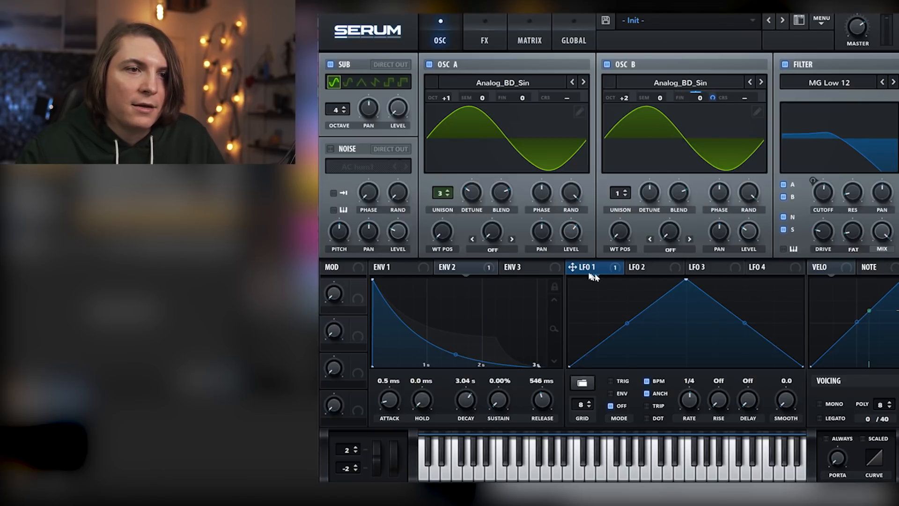
drag(523, 101, 535, 202)
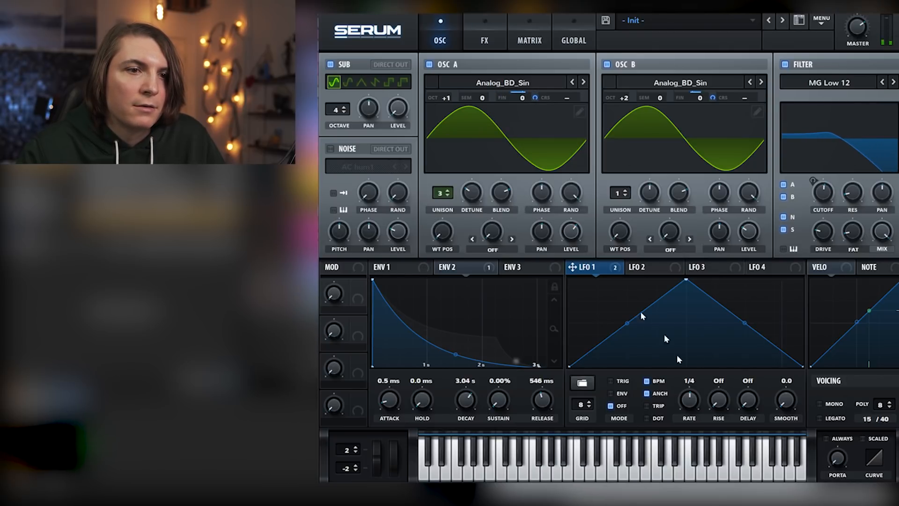
drag(690, 400, 690, 404)
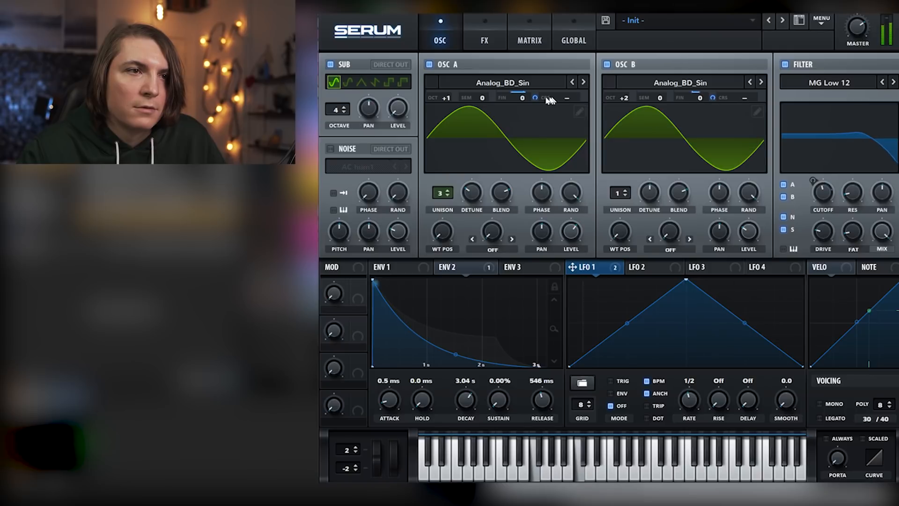
mouse_move(534, 99)
drag(534, 99, 537, 86)
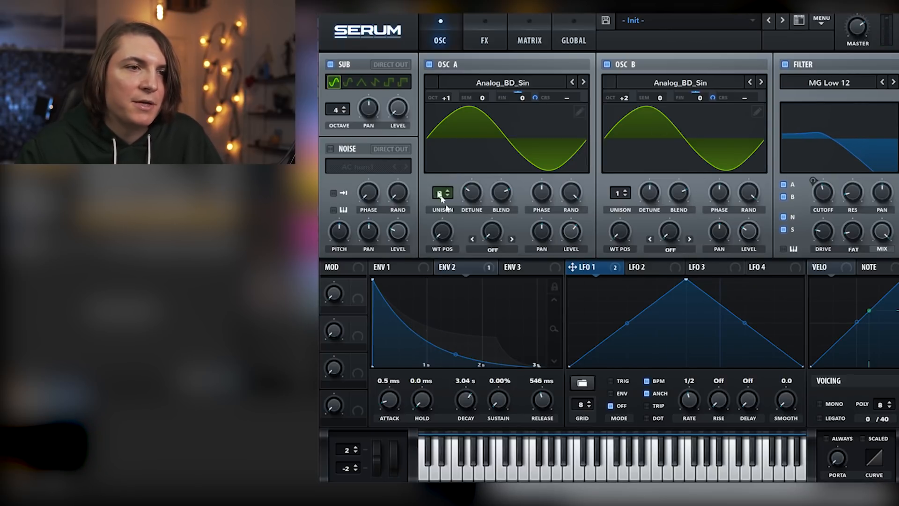
Give envelope 3 a 381 ms decay and 0% sustain, and assign it to the sub oscillator's level
click(513, 268)
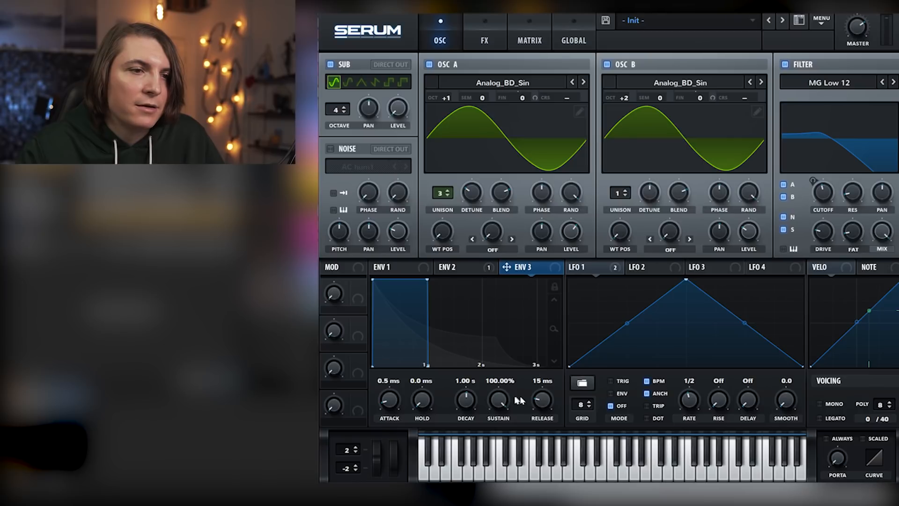
drag(499, 401, 505, 450)
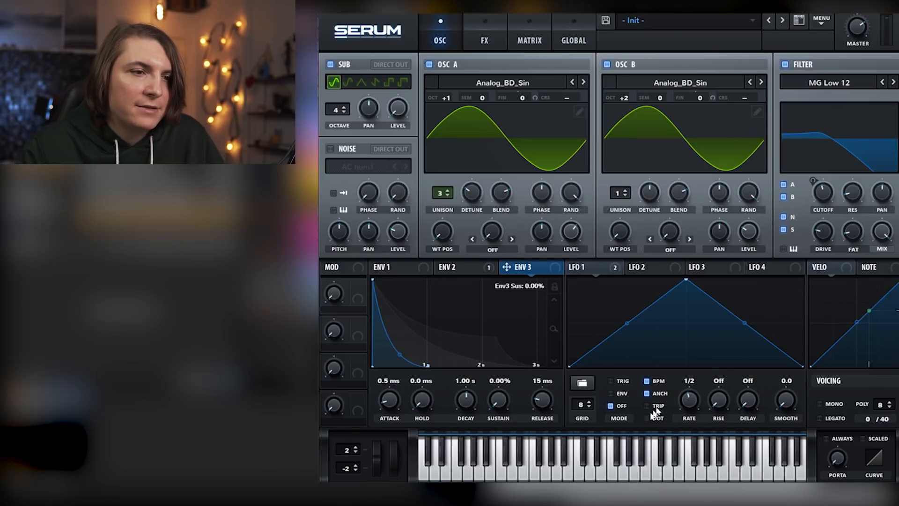
drag(470, 399, 470, 416)
drag(506, 267, 487, 229)
drag(391, 110, 389, 97)
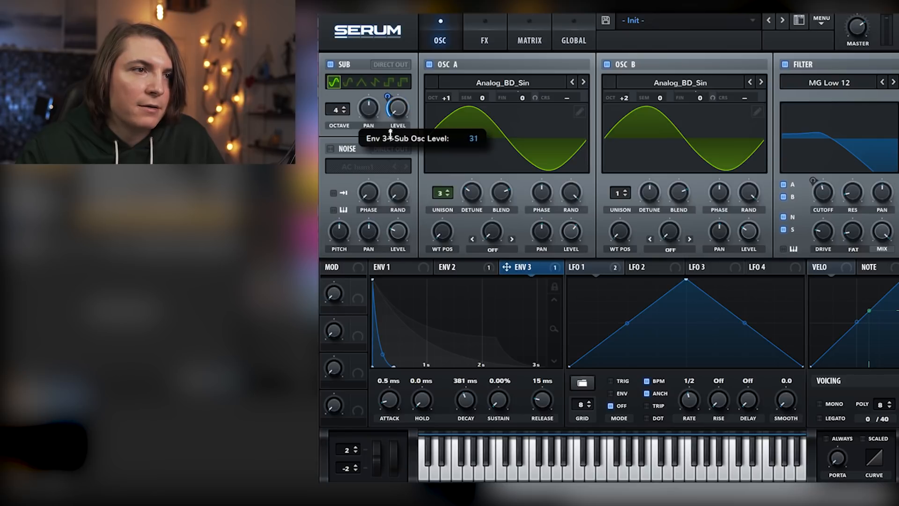
drag(390, 134, 391, 142)
drag(387, 97, 387, 102)
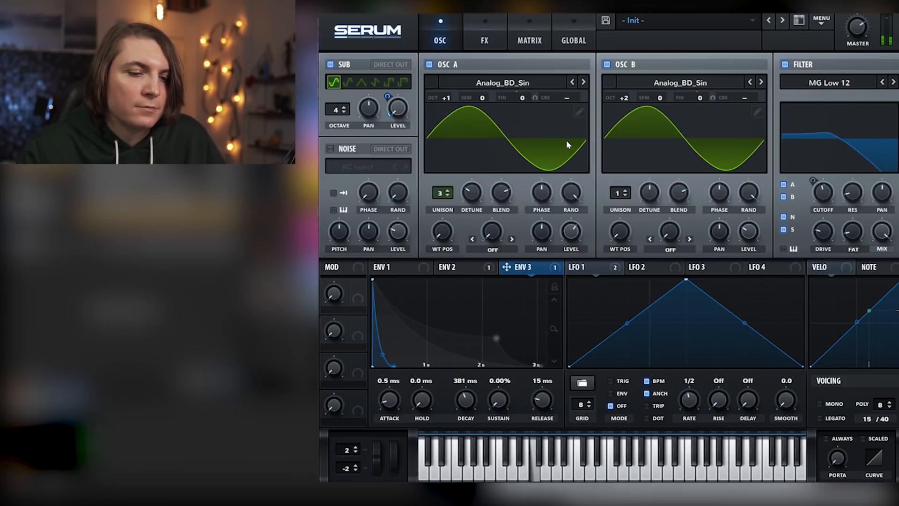
Add a Hyper/Dimension effect with 2 unison voices, more detune and a raised Dimension mix
click(484, 40)
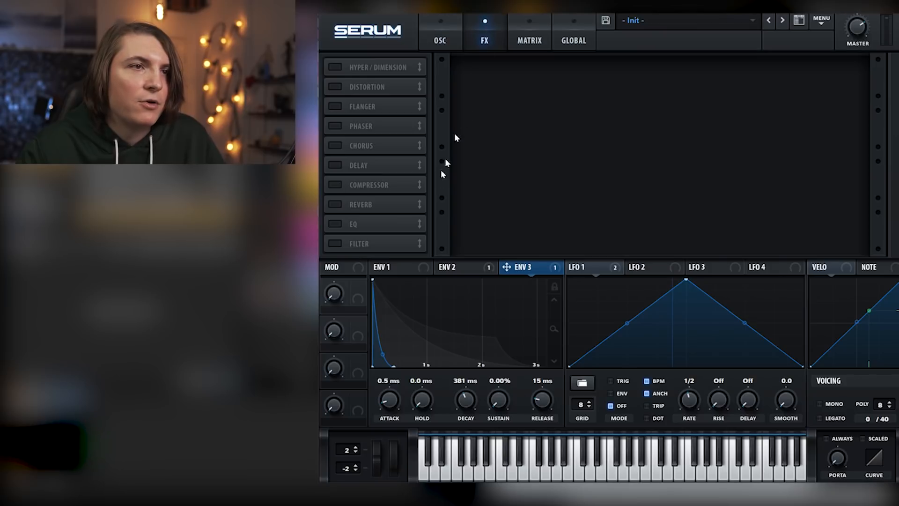
click(342, 70)
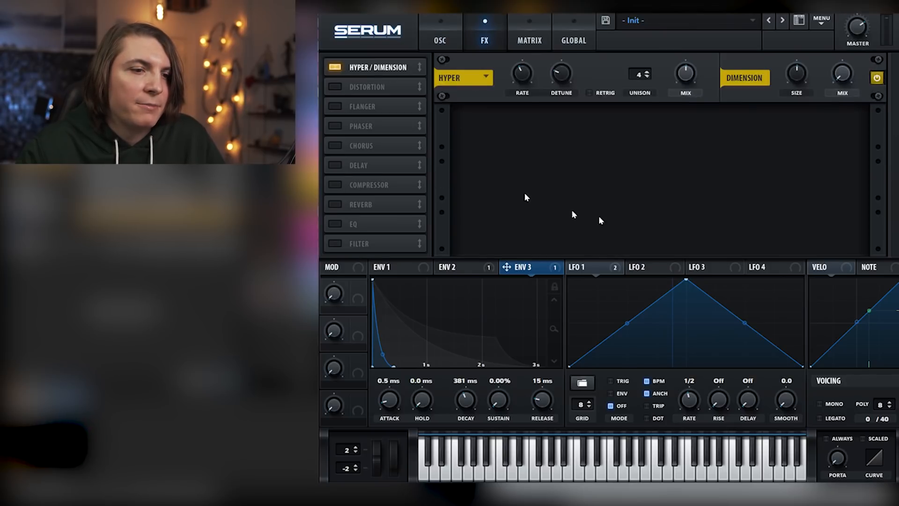
drag(639, 74, 644, 117)
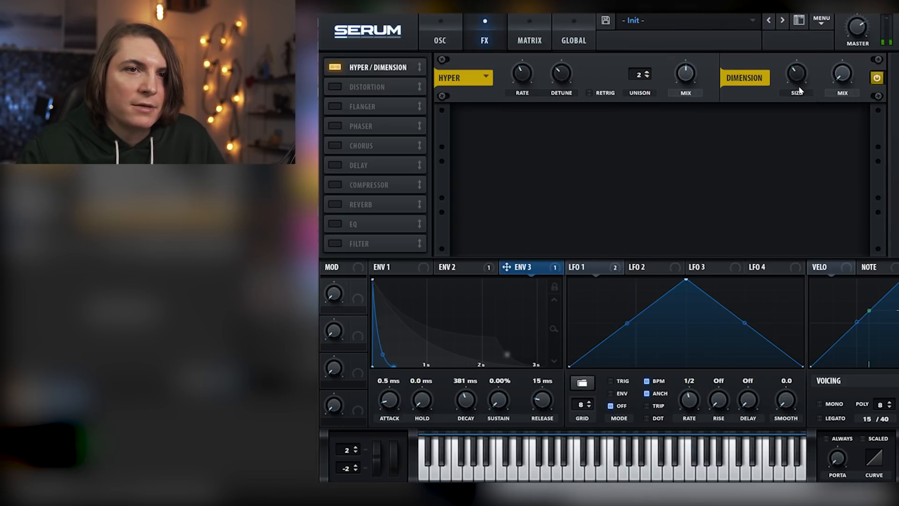
drag(836, 83, 844, 30)
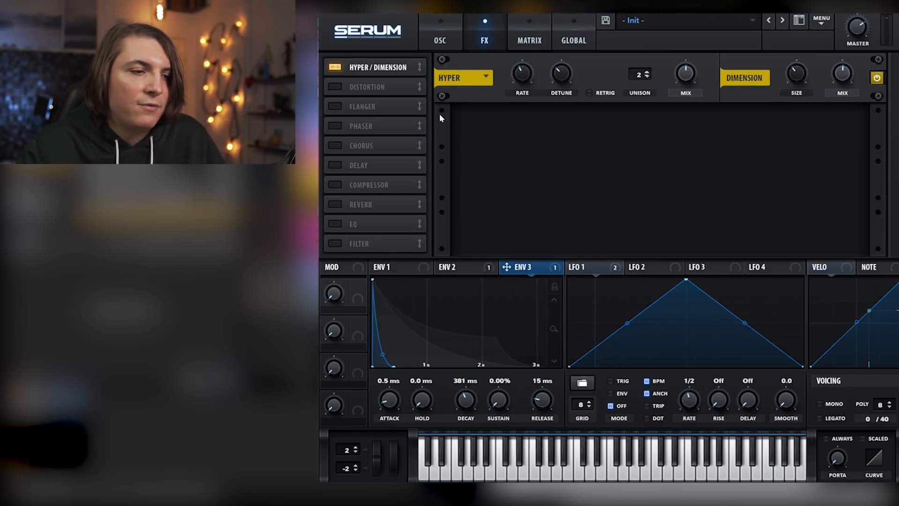
Add a chorus with a lowered mix, followed by a phaser with a reduced mix
click(335, 145)
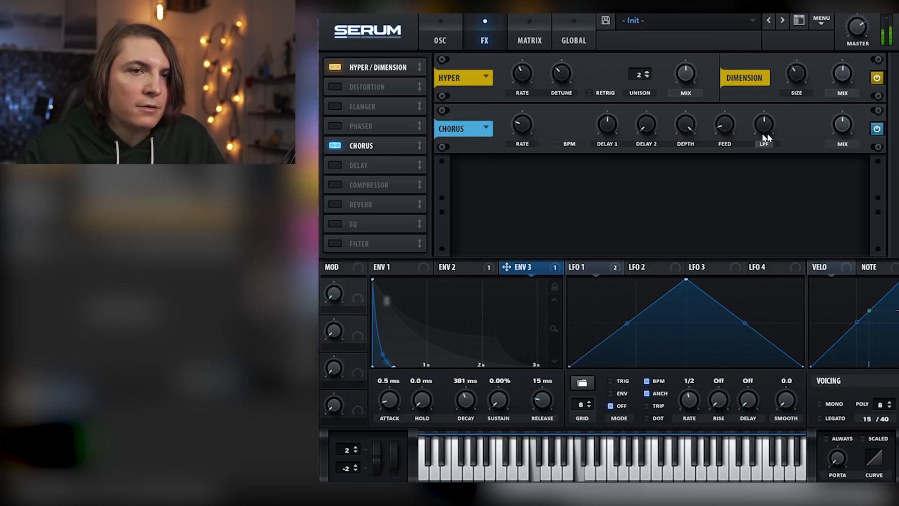
mouse_move(843, 142)
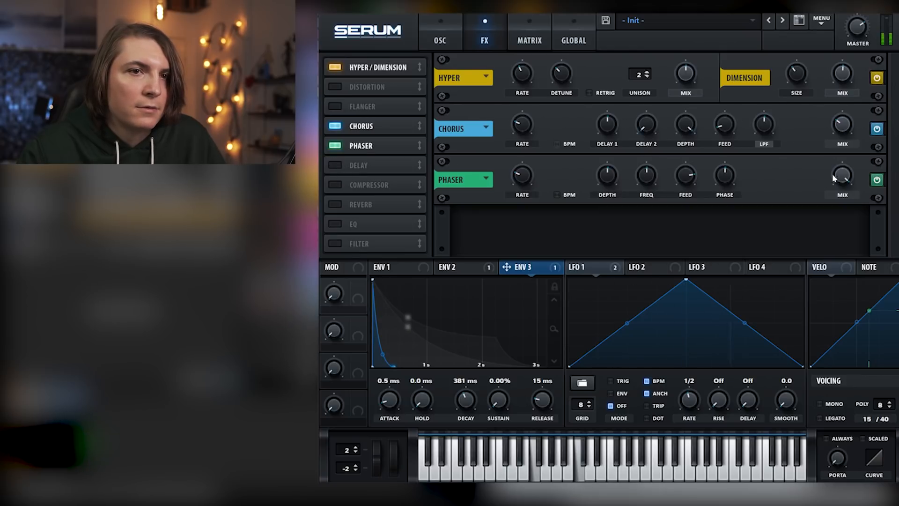
drag(833, 175, 849, 221)
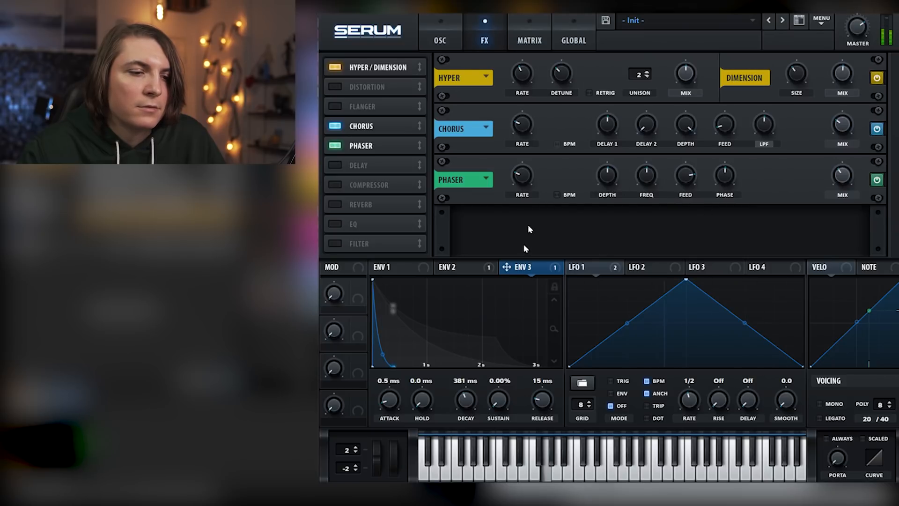
Add a reverb in Plate mode
click(361, 205)
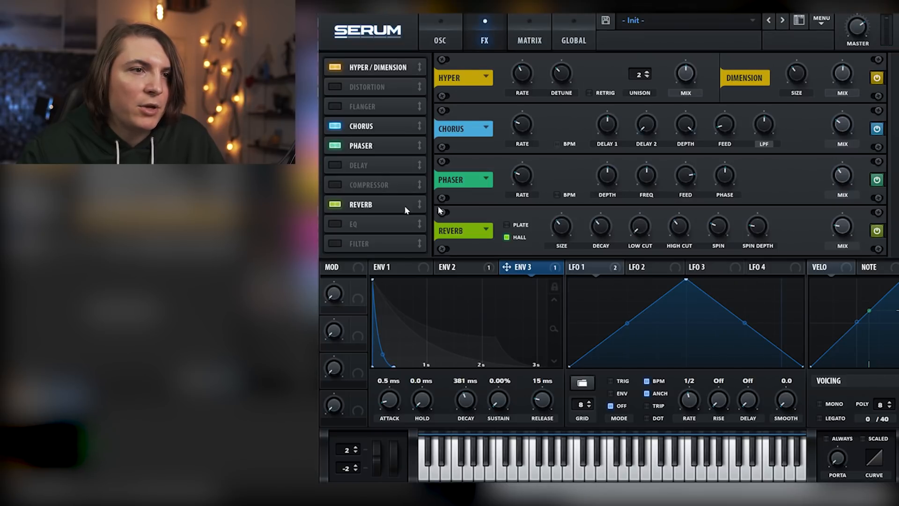
click(512, 226)
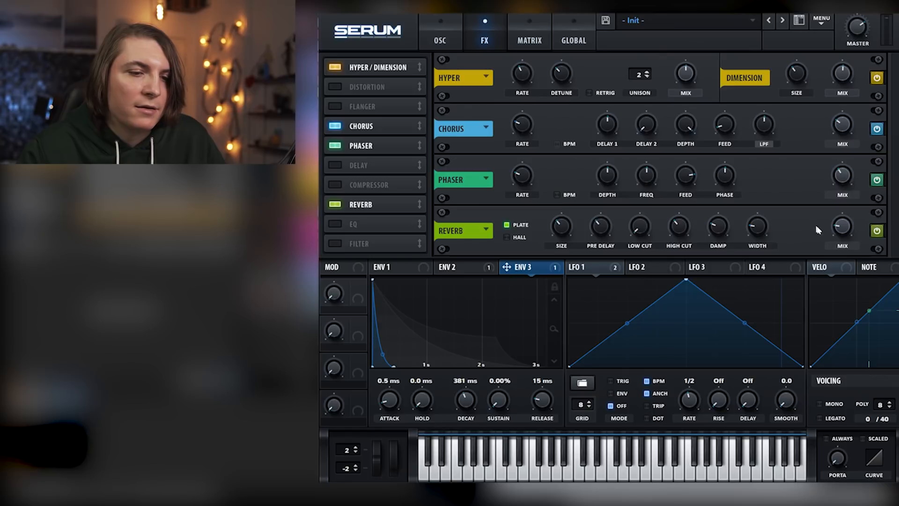
Shape the plate reverb with a higher mix, raised low and high cuts, minimum damping and full width
mouse_move(850, 207)
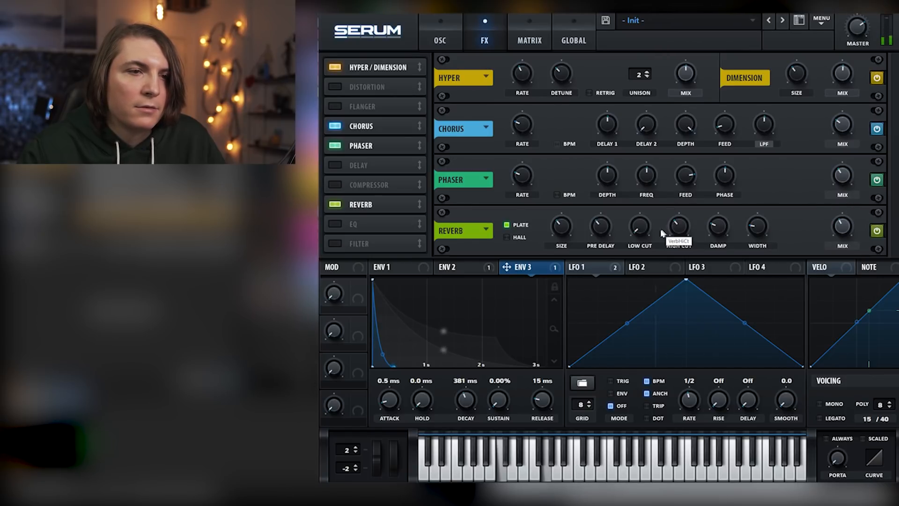
mouse_move(643, 220)
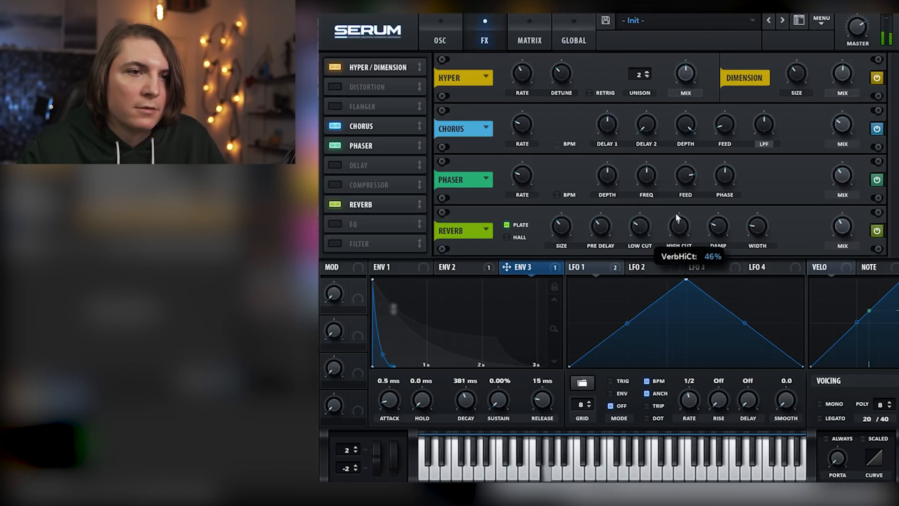
drag(729, 230, 761, 129)
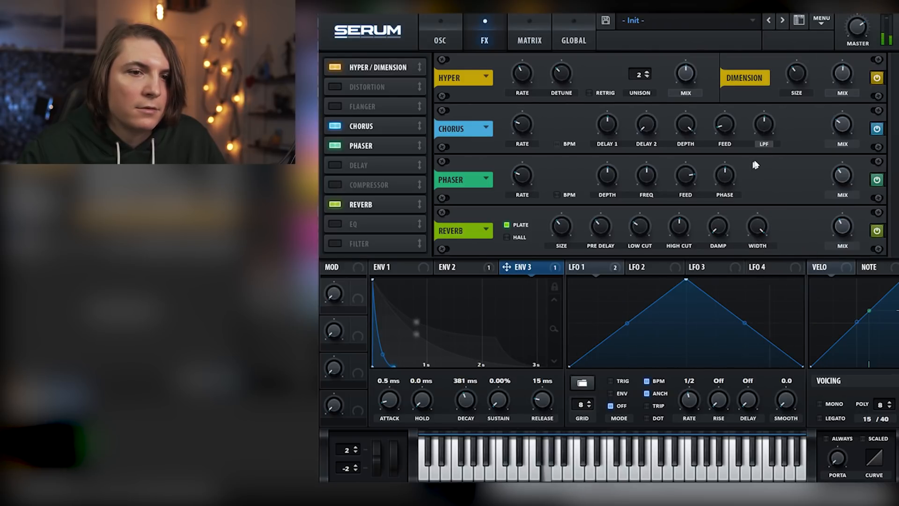
Straighten envelope 1's decay curve so the level falls almost linearly to the sustain point
click(440, 40)
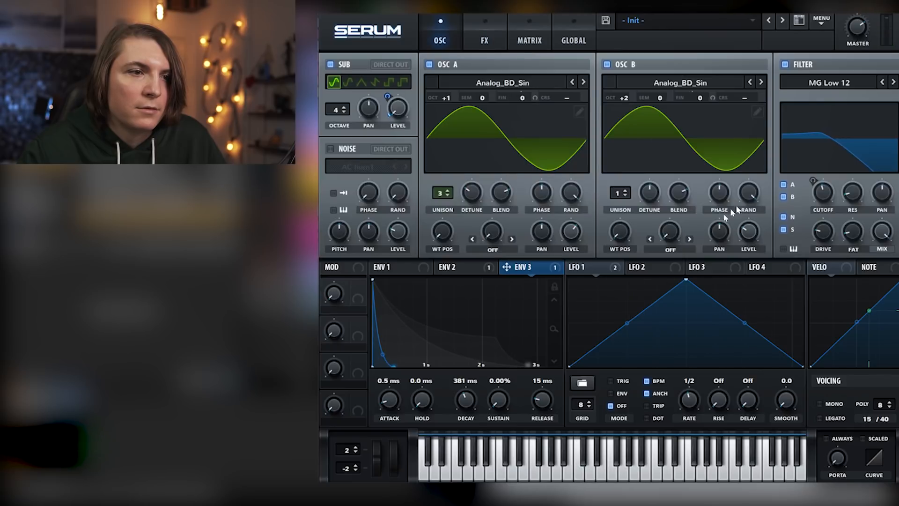
click(441, 272)
drag(455, 355, 434, 311)
click(394, 267)
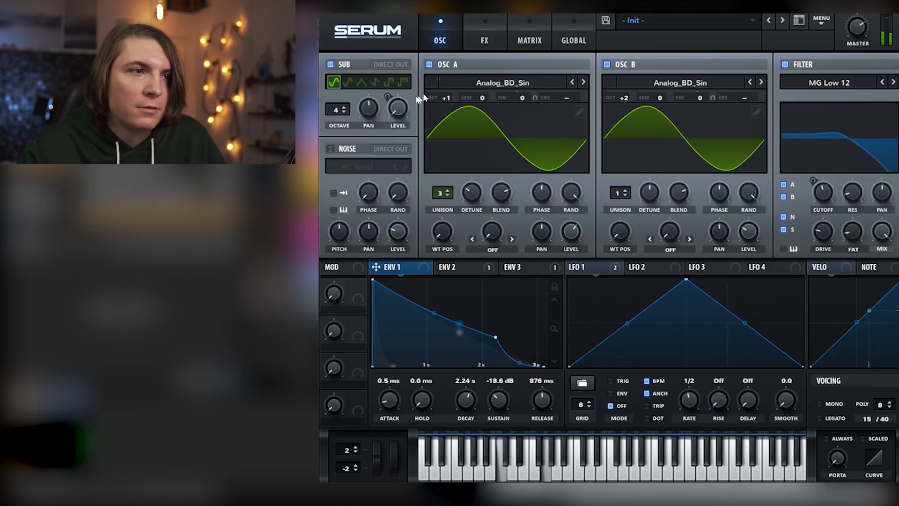
click(517, 267)
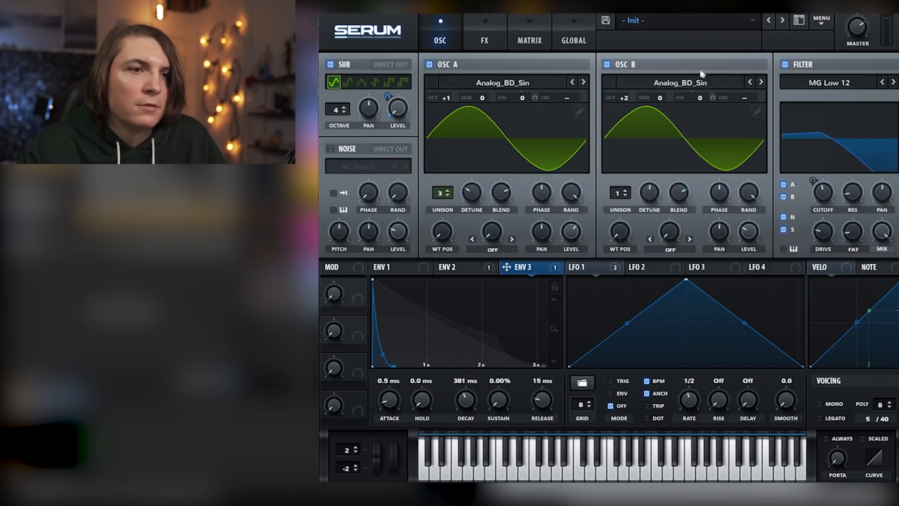
Add an MG Low 6 filter effect at the end of the effects chain and adjust its cutoff frequency
click(486, 24)
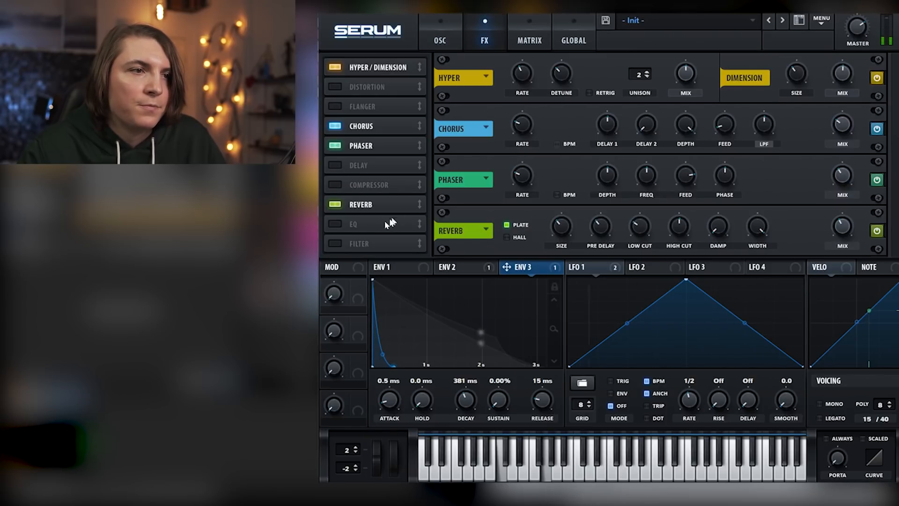
click(336, 243)
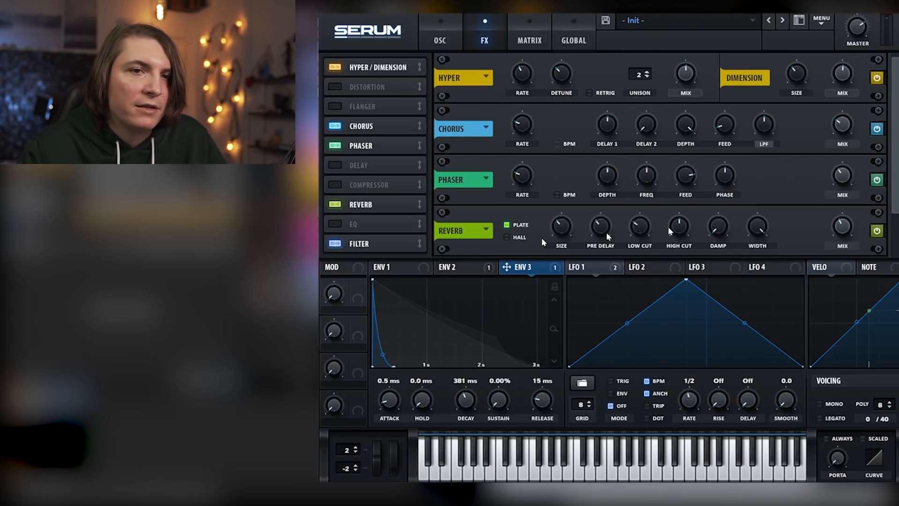
drag(896, 188, 896, 226)
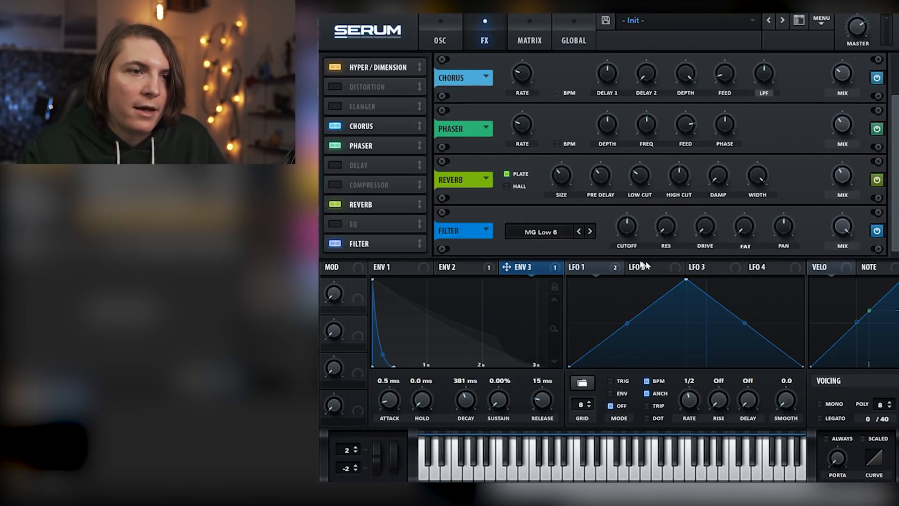
mouse_move(629, 228)
mouse_down()
mouse_move(628, 220)
mouse_move(628, 244)
mouse_up()
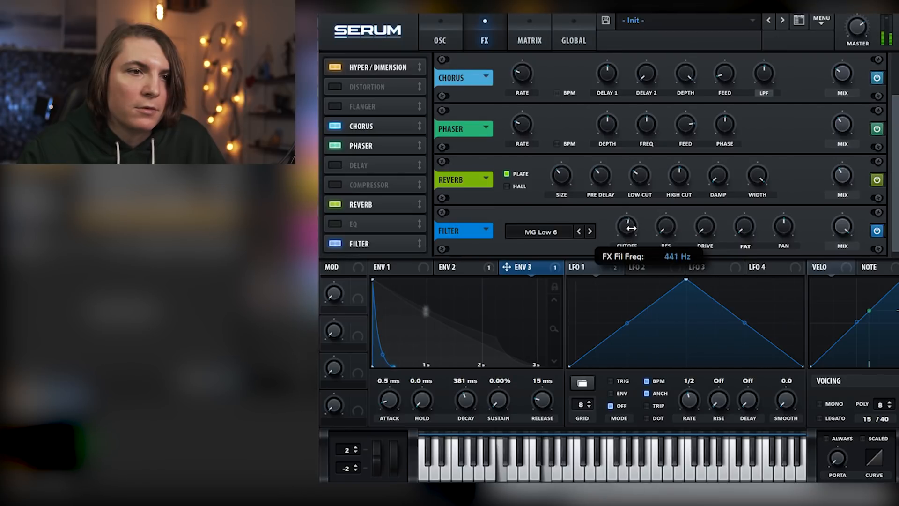
drag(631, 225, 636, 204)
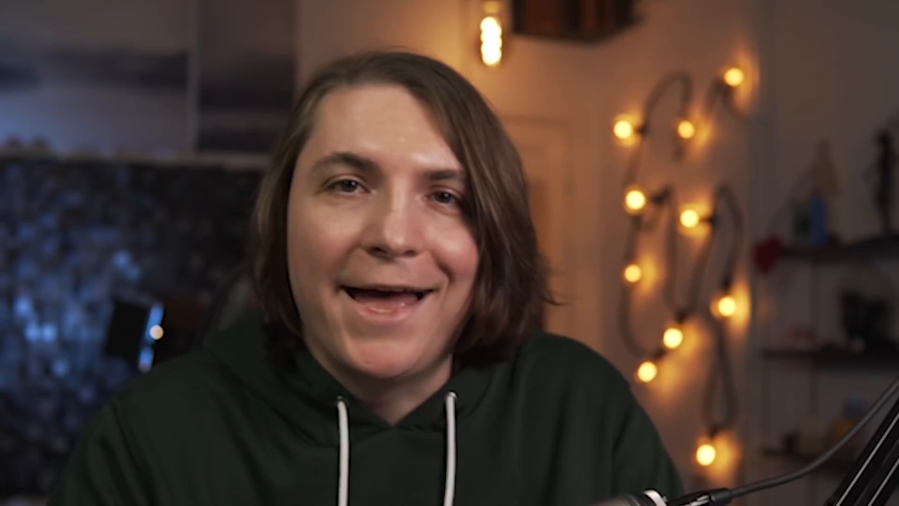